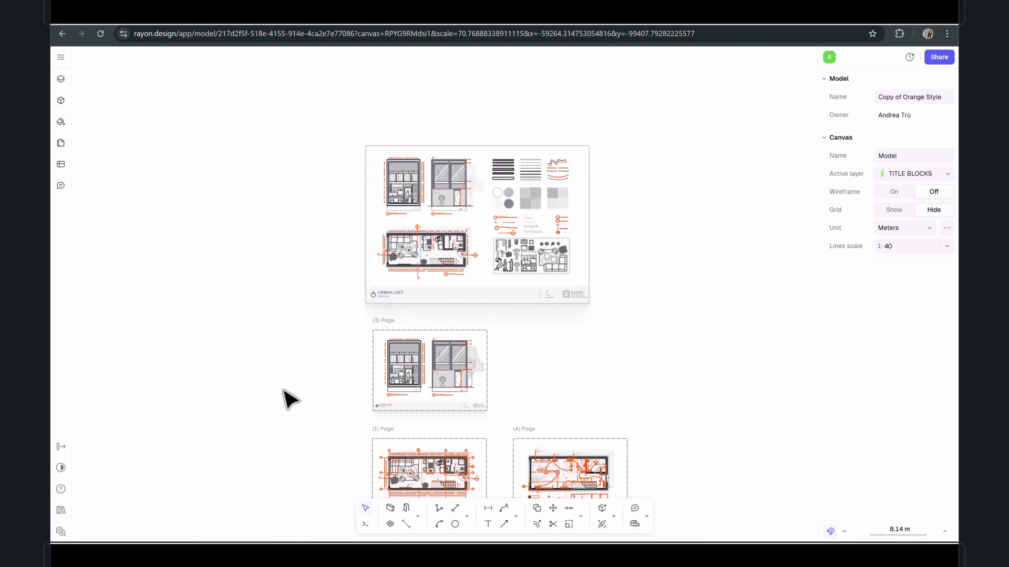
Examine the sample drawing pages, focusing on the Furniture & equipment arrangement plan and the empty canvas beside it
{"action": "middle_click_drag", "start_coordinate": [318, 339], "coordinate": [416, 228]}
{"action": "scroll", "coordinate": [541, 339], "scroll_direction": "up", "scroll_amount": 5}
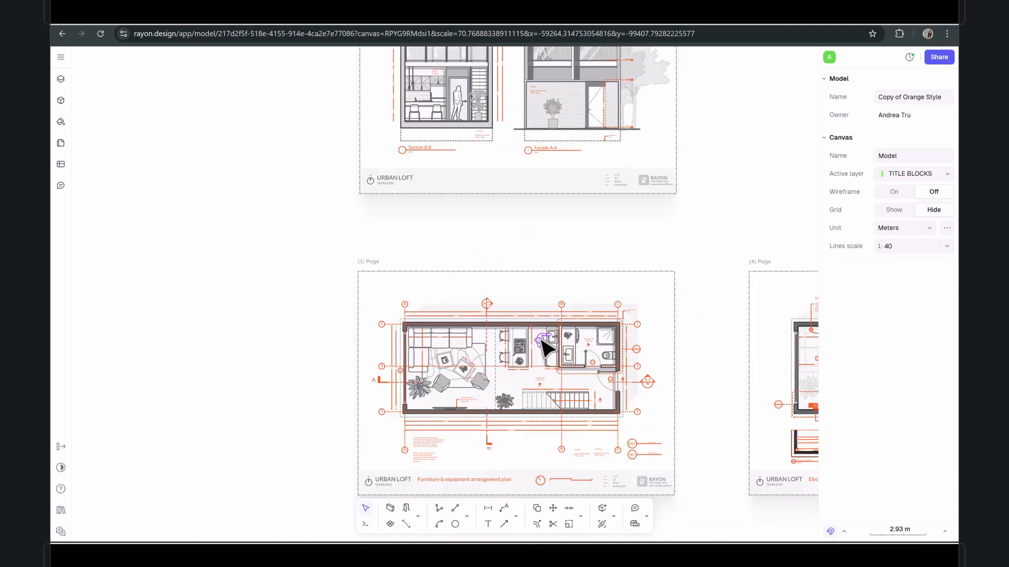
{"action": "scroll", "coordinate": [540, 339], "scroll_direction": "up", "scroll_amount": 3}
{"action": "scroll", "coordinate": [473, 194], "scroll_direction": "down", "scroll_amount": 3}
{"action": "middle_click_drag", "start_coordinate": [490, 171], "coordinate": [511, 141]}
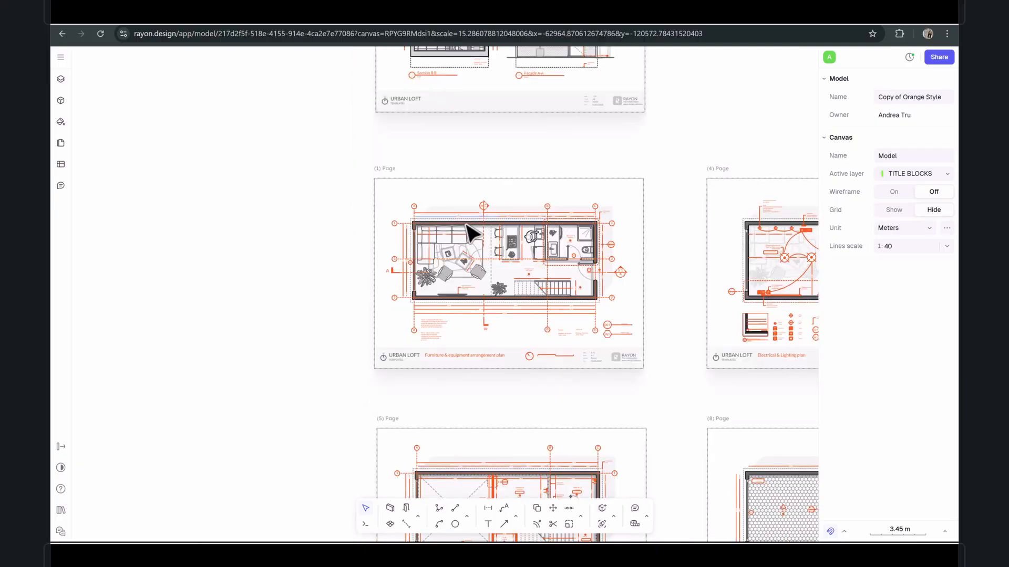
{"action": "scroll", "coordinate": [470, 231], "scroll_direction": "up", "scroll_amount": 3}
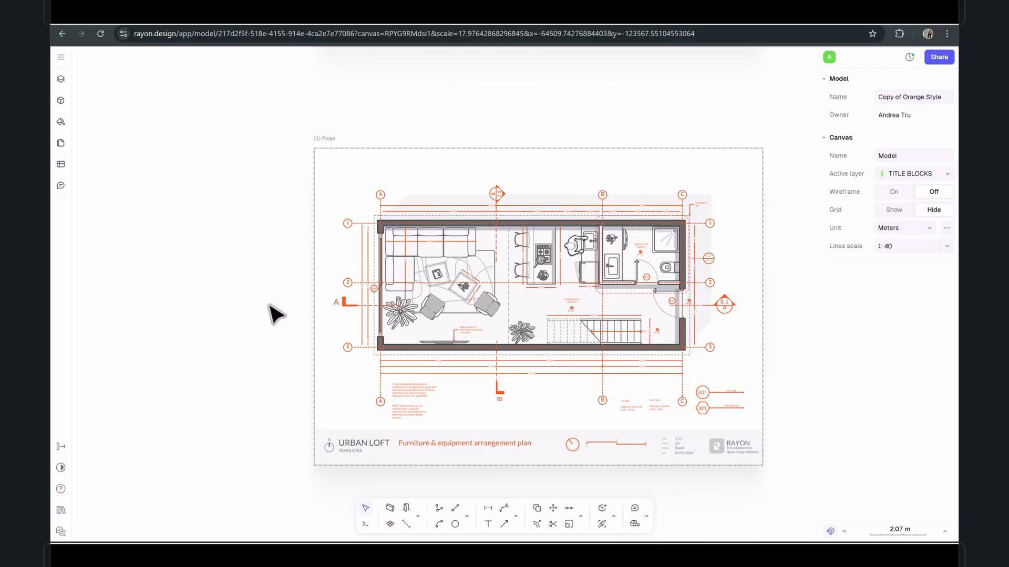
{"action": "middle_click_drag", "start_coordinate": [231, 342], "coordinate": [574, 272]}
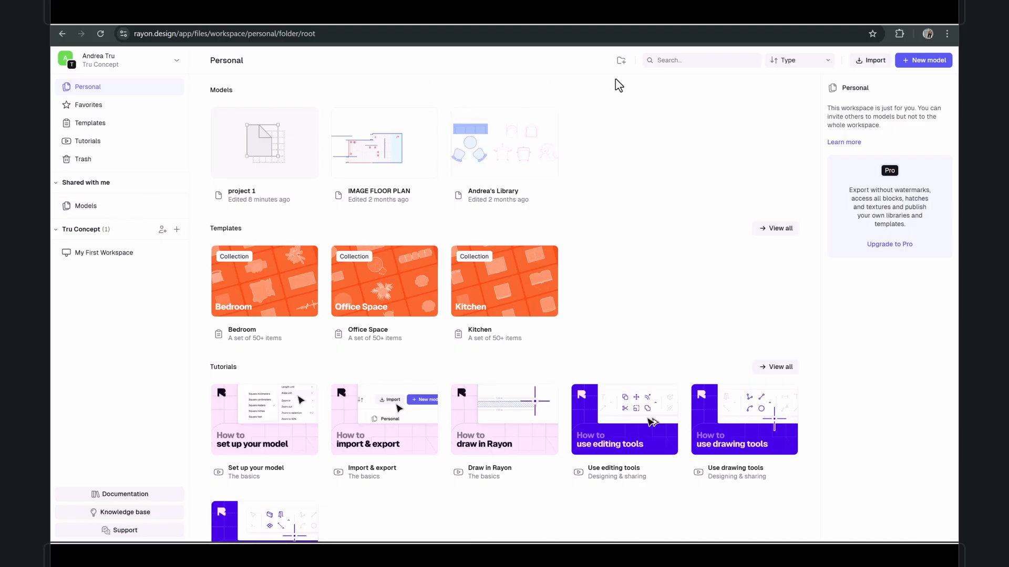
{"action": "left_click", "coordinate": [922, 62]}
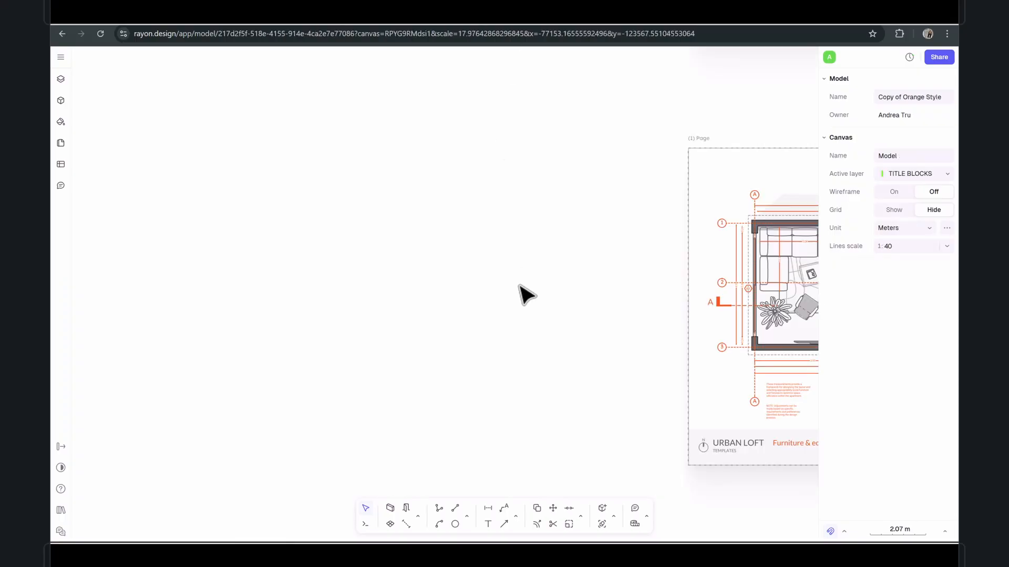
{"action": "middle_click_drag", "start_coordinate": [545, 320], "coordinate": [149, 299]}
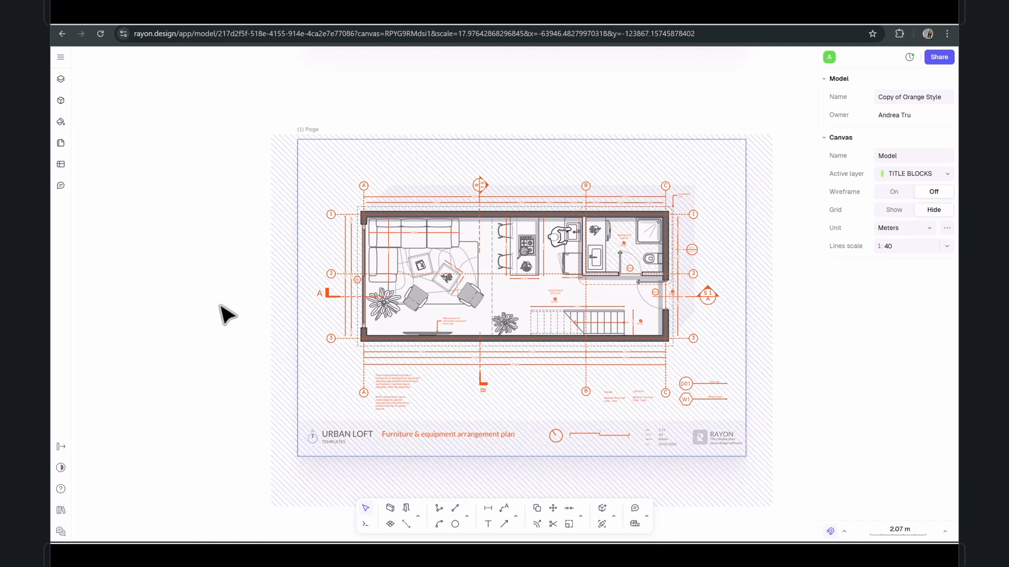
{"action": "middle_click_drag", "start_coordinate": [173, 306], "coordinate": [377, 302]}
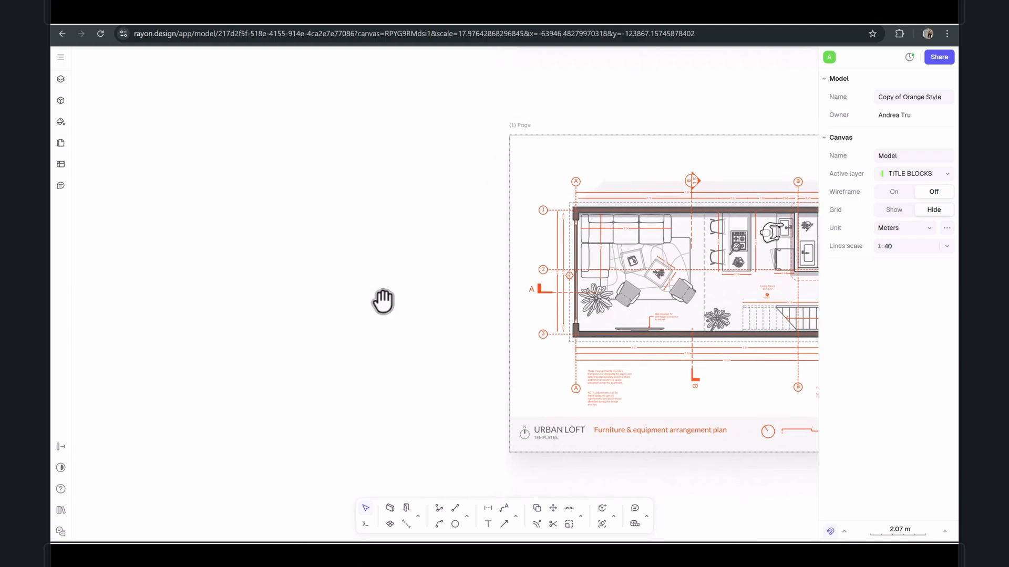
Inspect the style of the plan's upper exterior wall and the wall styles available for it
{"action": "scroll", "coordinate": [585, 219], "scroll_direction": "up", "scroll_amount": 5}
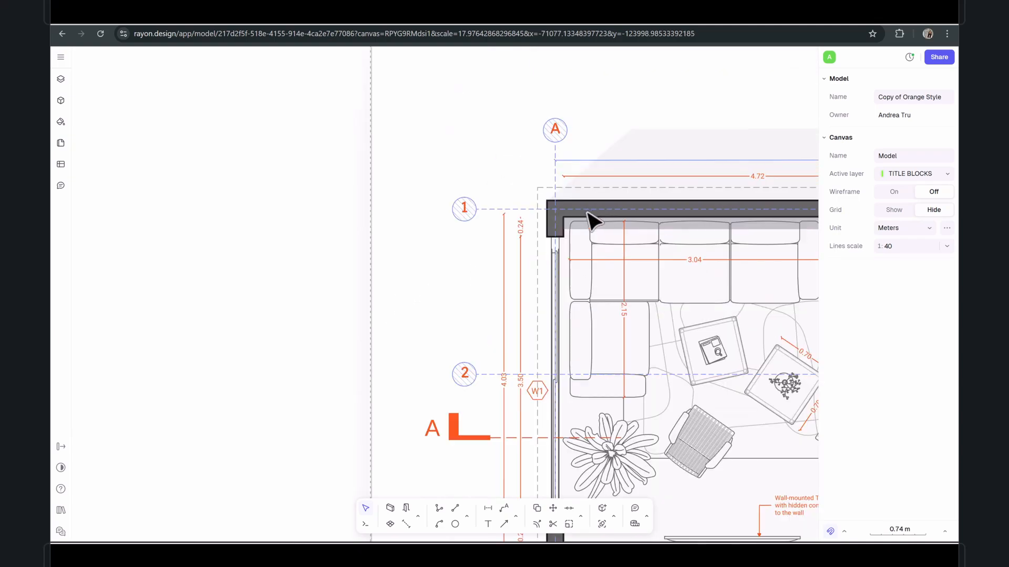
{"action": "left_click", "coordinate": [586, 213]}
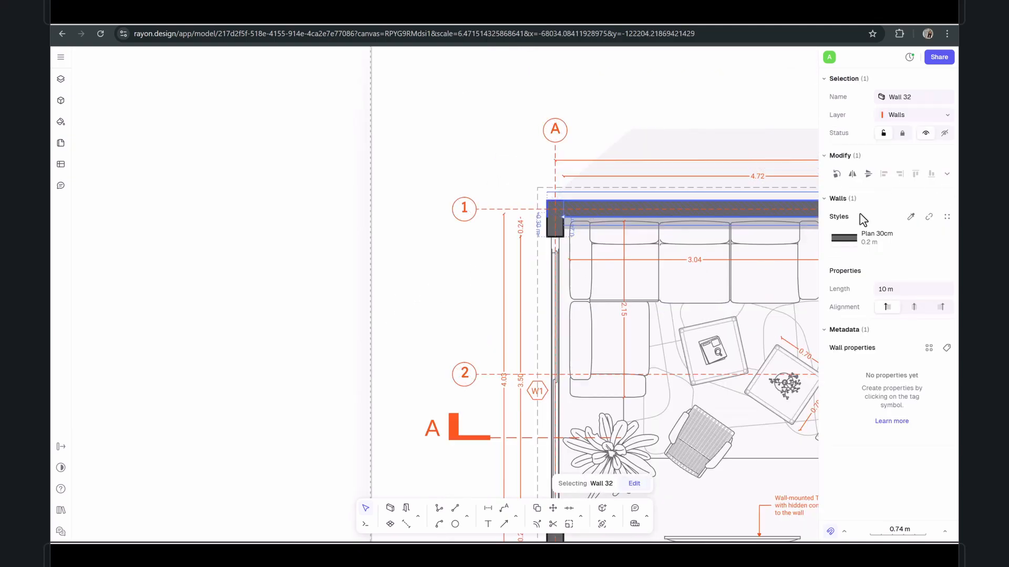
{"action": "mouse_move", "coordinate": [842, 250]}
{"action": "left_click", "coordinate": [947, 216]}
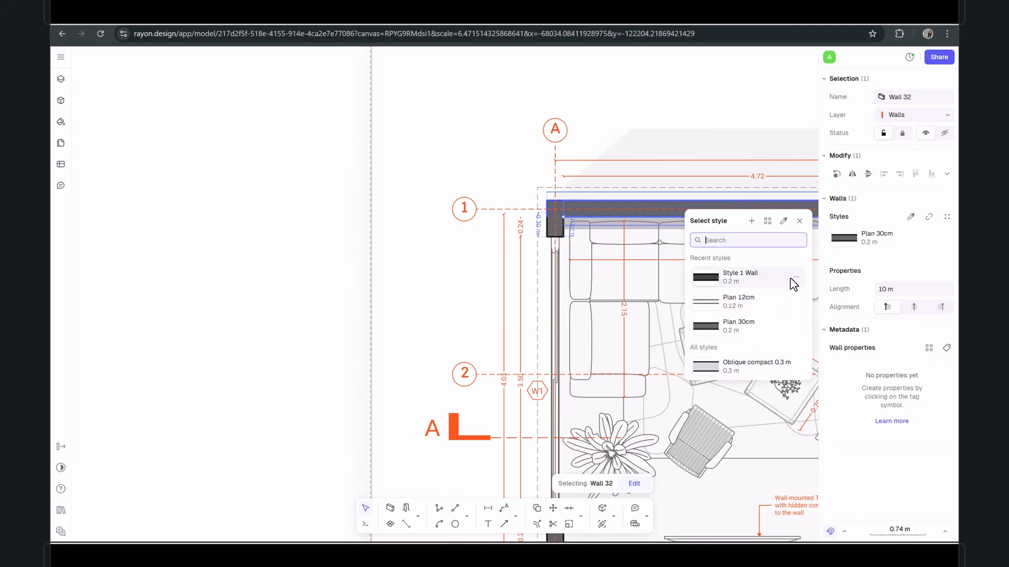
{"action": "left_click", "coordinate": [312, 312]}
{"action": "scroll", "coordinate": [284, 315], "scroll_direction": "down", "scroll_amount": 5}
{"action": "middle_click_drag", "start_coordinate": [277, 318], "coordinate": [452, 295]}
{"action": "left_click", "coordinate": [505, 371]}
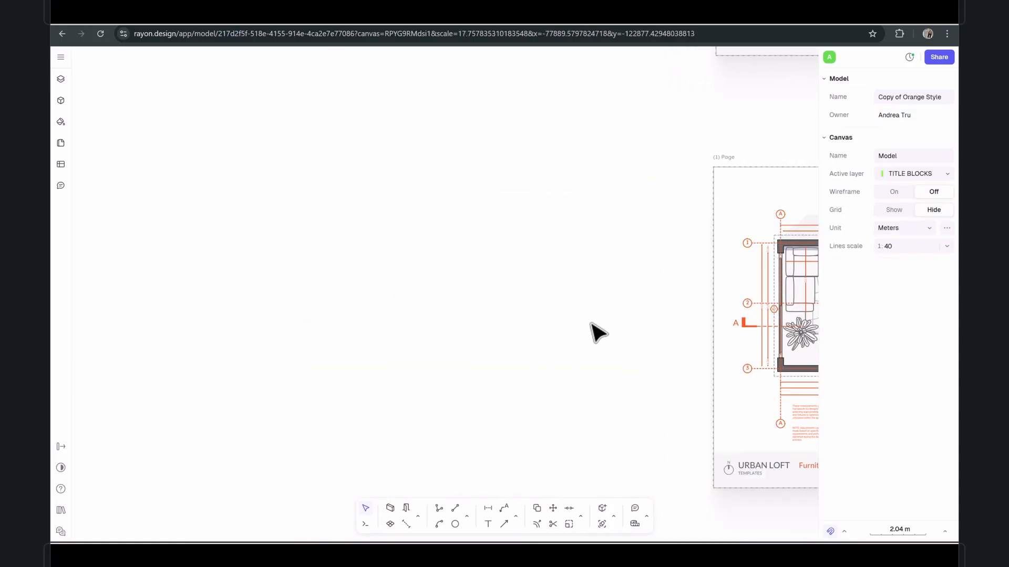
Start the Wall tool with a thickness of 0.2 m and a solid gray fill, hex A9ACB1
{"action": "left_click", "coordinate": [390, 508]}
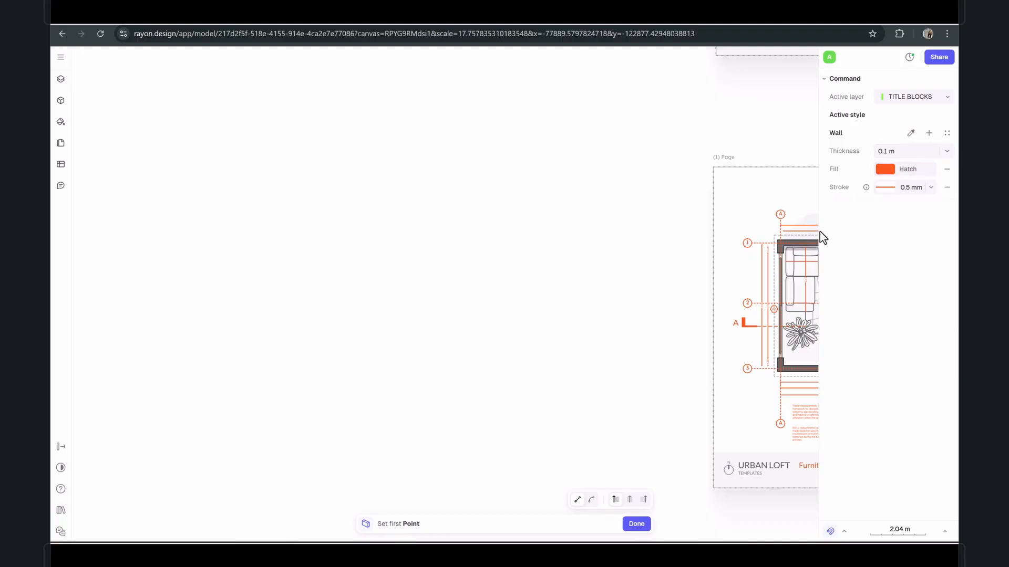
{"action": "left_click", "coordinate": [946, 152]}
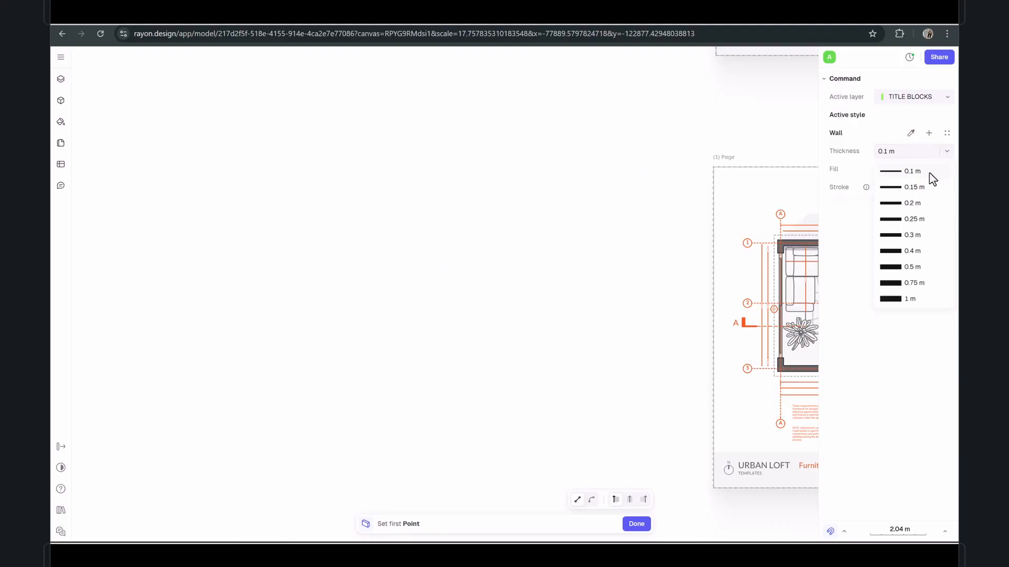
{"action": "left_click", "coordinate": [913, 204]}
{"action": "left_click", "coordinate": [907, 170]}
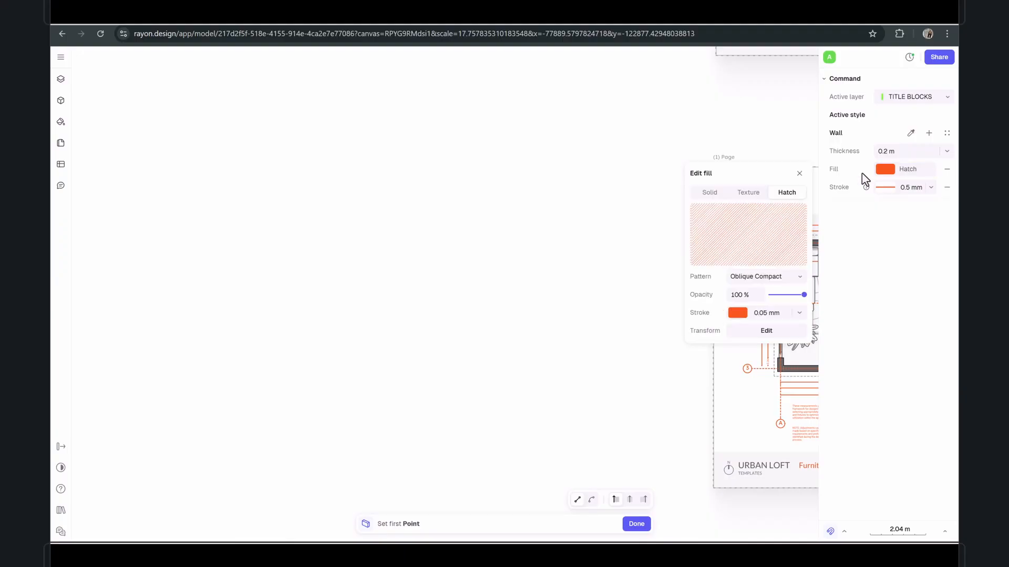
{"action": "left_click", "coordinate": [709, 193]}
{"action": "left_click", "coordinate": [701, 239]}
{"action": "left_click", "coordinate": [699, 223]}
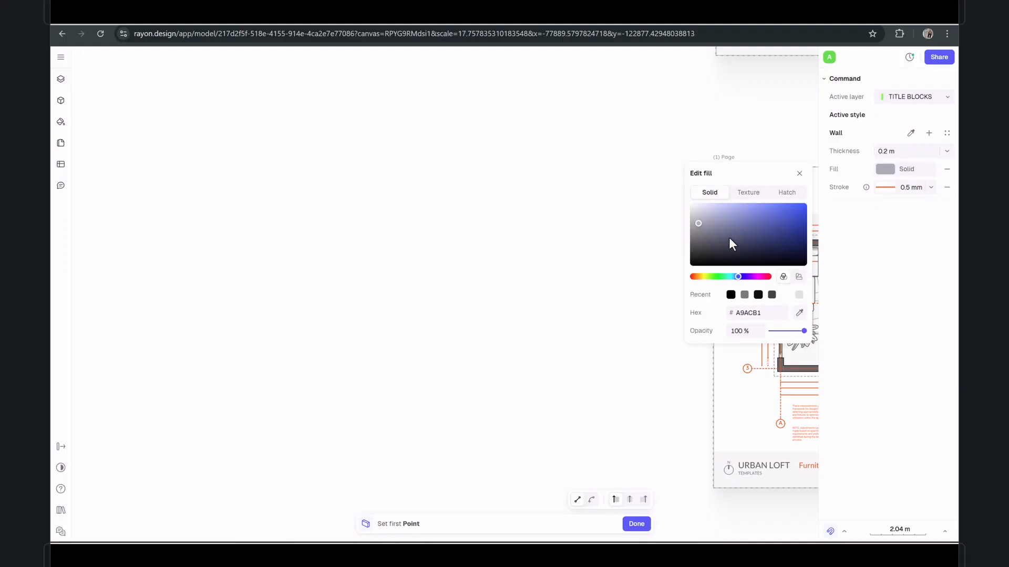
Set the wall's stroke to 0.35 mm in a near-black color
{"action": "left_click", "coordinate": [931, 188]}
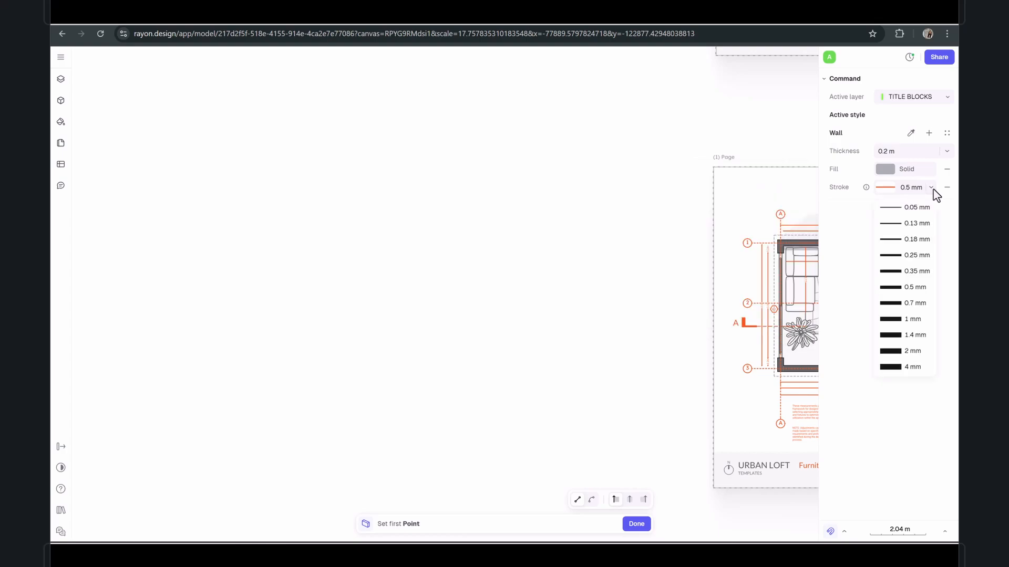
{"action": "left_click", "coordinate": [917, 271]}
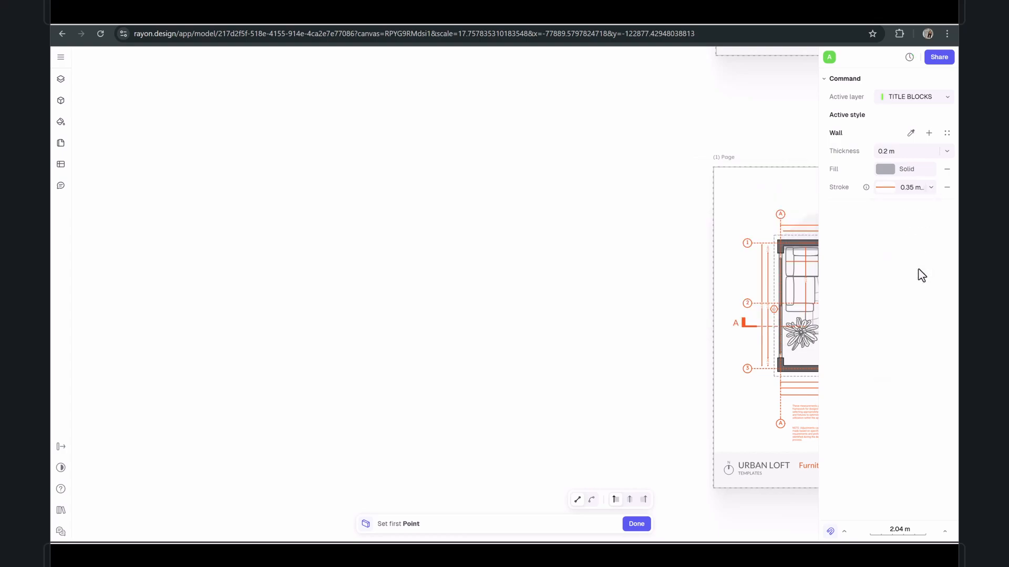
{"action": "left_click", "coordinate": [885, 187]}
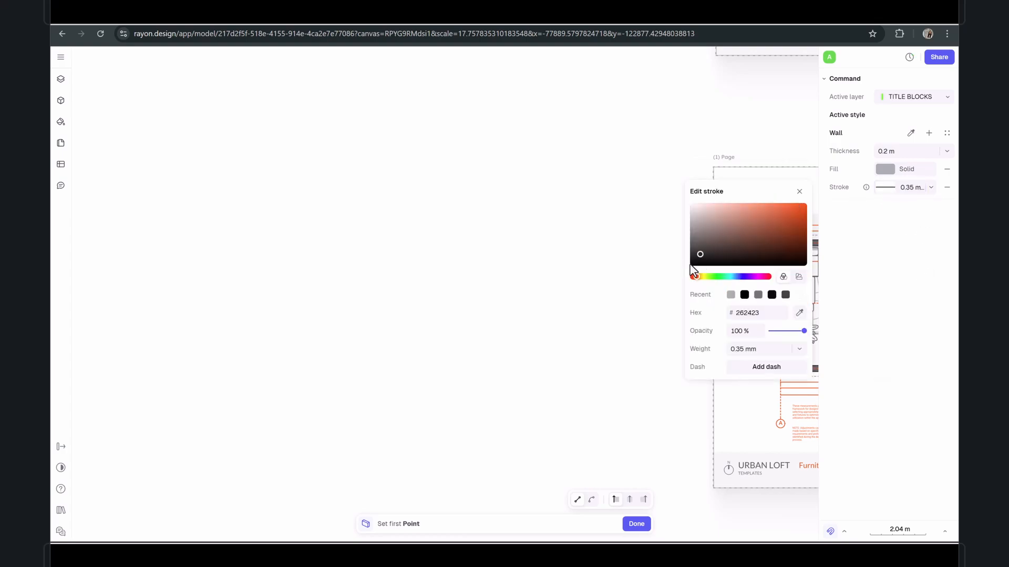
{"action": "left_click", "coordinate": [800, 193]}
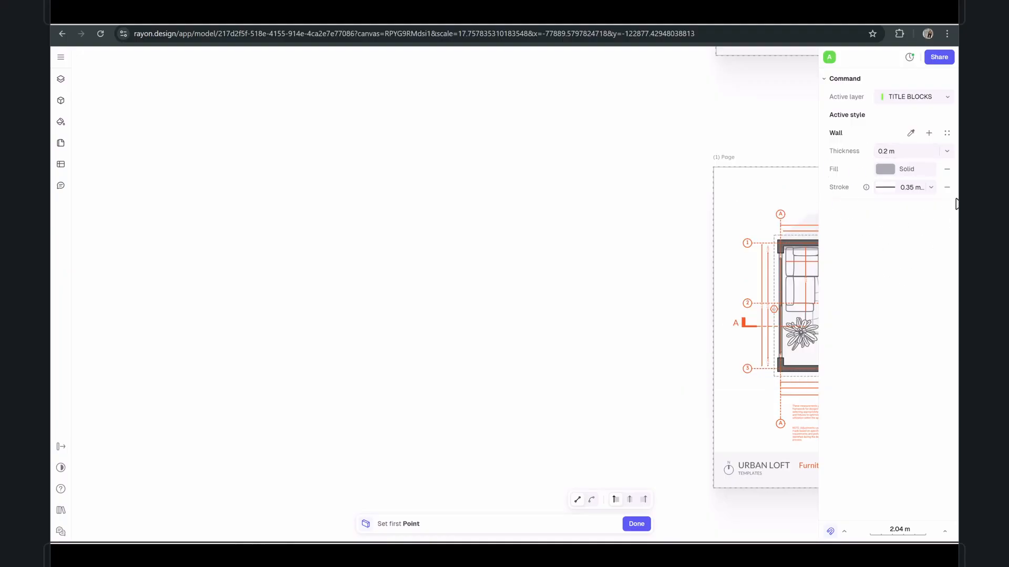
Save the current wall settings as a reusable style and name it EXT WALL STYLE
{"action": "left_click", "coordinate": [931, 134]}
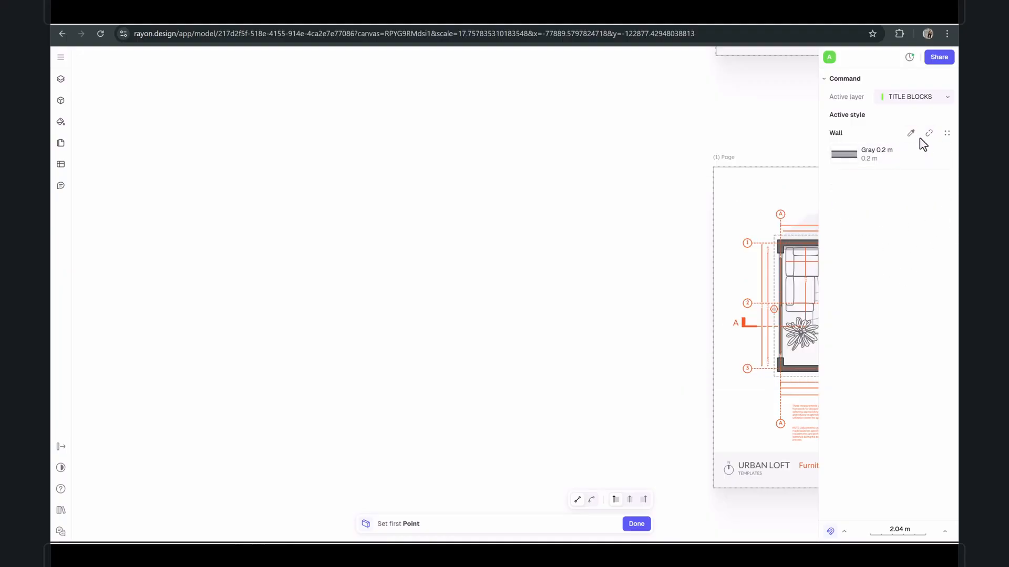
{"action": "left_click", "coordinate": [881, 158]}
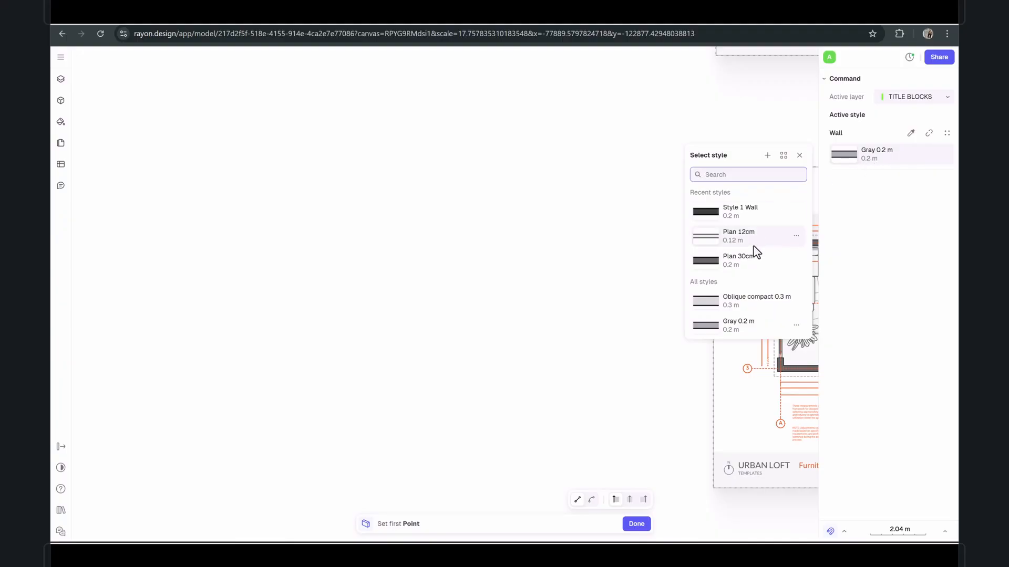
{"action": "left_click", "coordinate": [747, 326]}
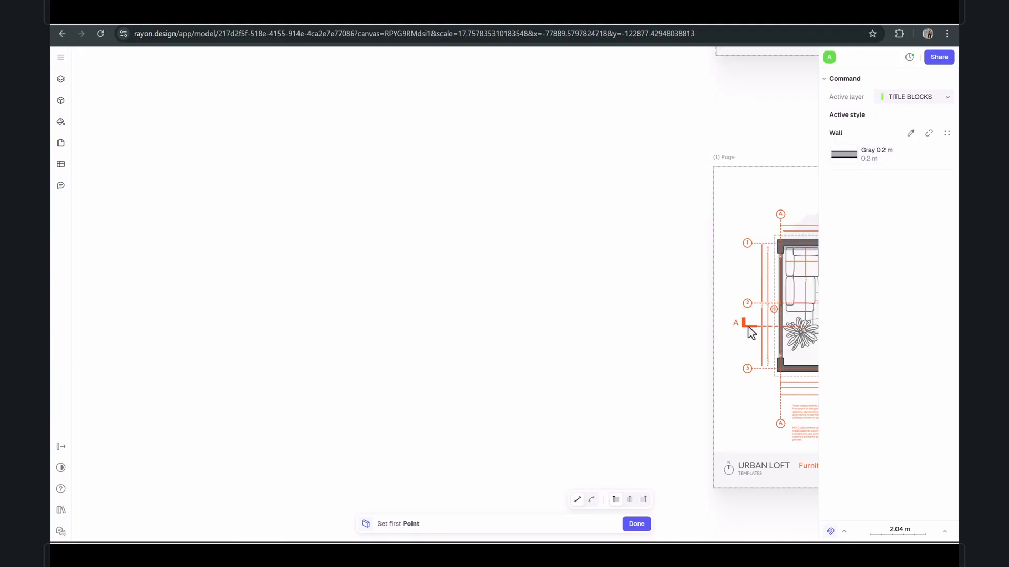
{"action": "left_click", "coordinate": [947, 154]}
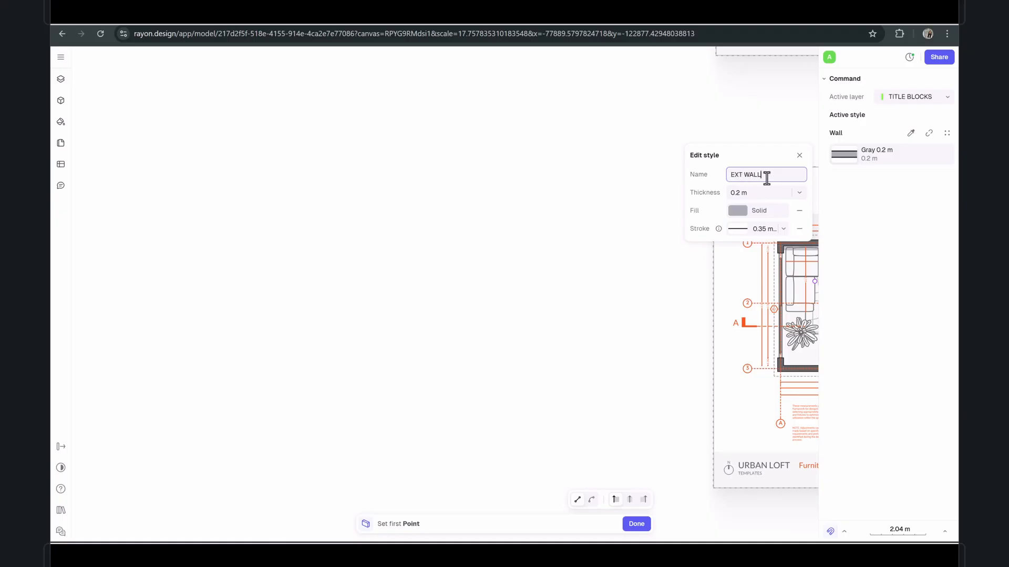
{"action": "key", "text": "Return"}
{"action": "left_click", "coordinate": [799, 155]}
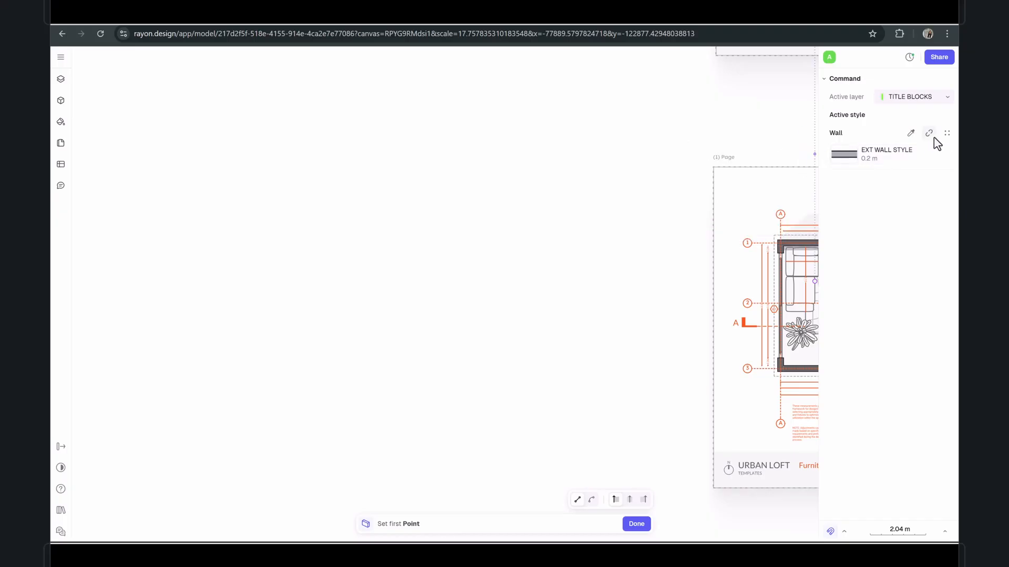
Draw a horizontal wall about 8.58 m long with EXT WALL STYLE on the empty canvas beside the furniture plan
{"action": "left_click", "coordinate": [946, 133]}
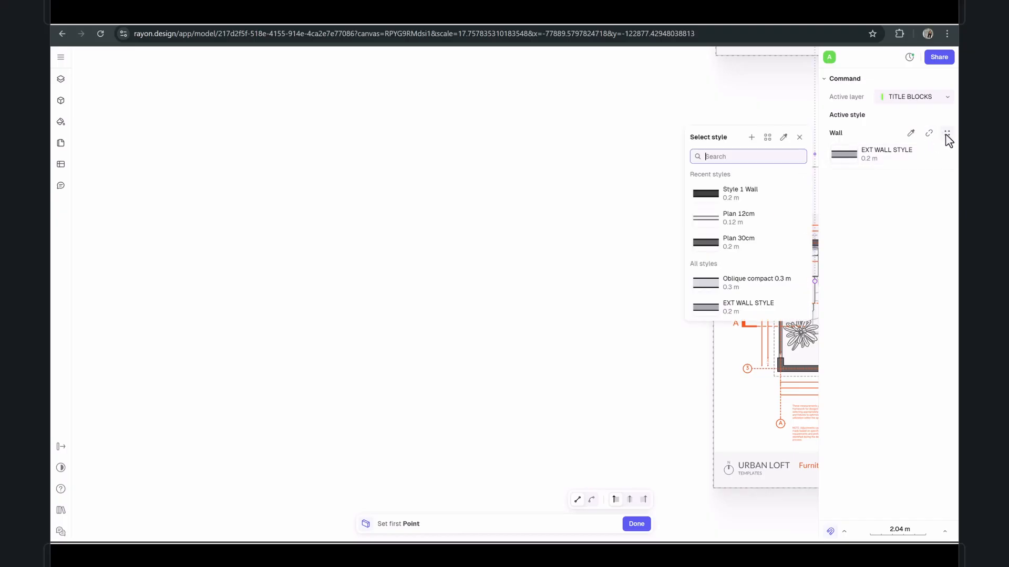
{"action": "left_click", "coordinate": [757, 310]}
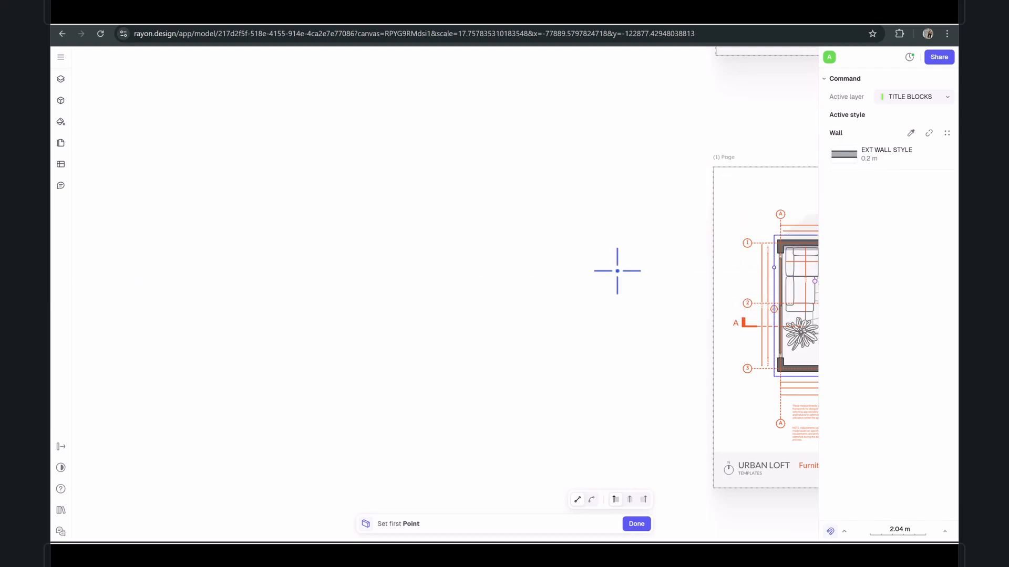
{"action": "left_click", "coordinate": [363, 235]}
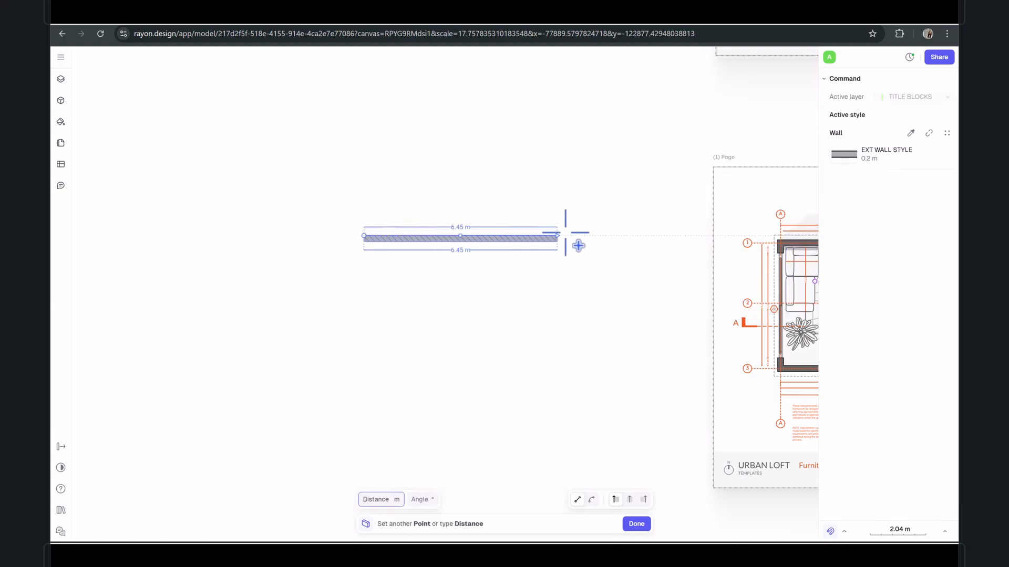
{"action": "left_click", "coordinate": [620, 237]}
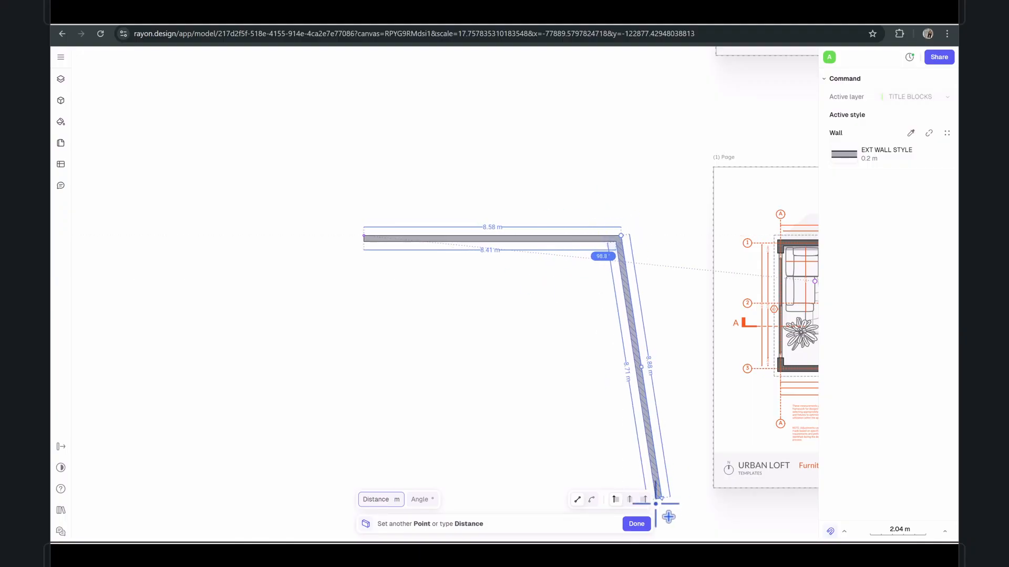
{"action": "left_click", "coordinate": [636, 524]}
Set the new horizontal wall's length to 10 m and deselect it
{"action": "left_click", "coordinate": [491, 227]}
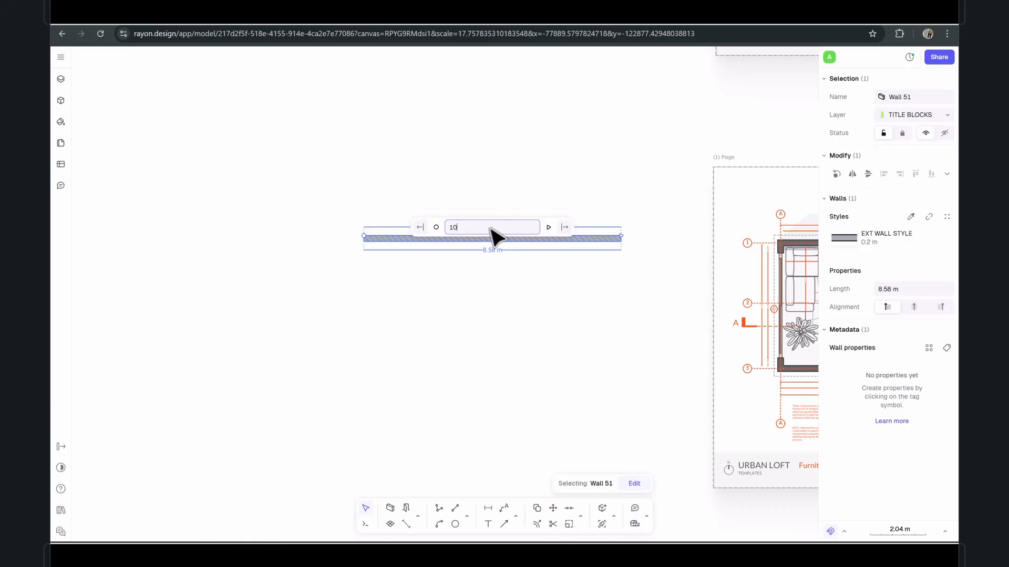
{"action": "key", "text": "Return"}
{"action": "key", "text": "Escape"}
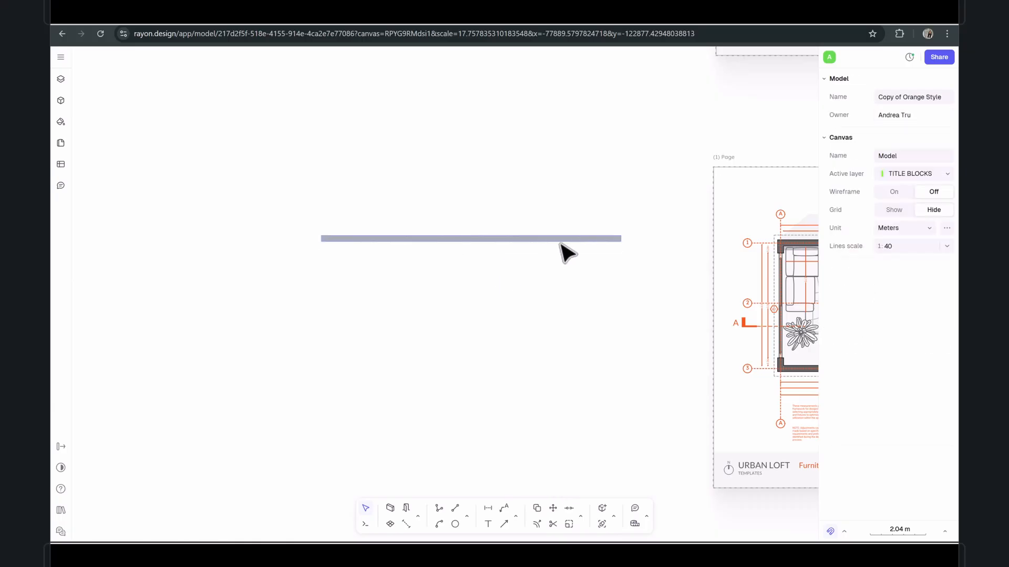
{"action": "left_click", "coordinate": [560, 242]}
{"action": "left_click", "coordinate": [569, 333]}
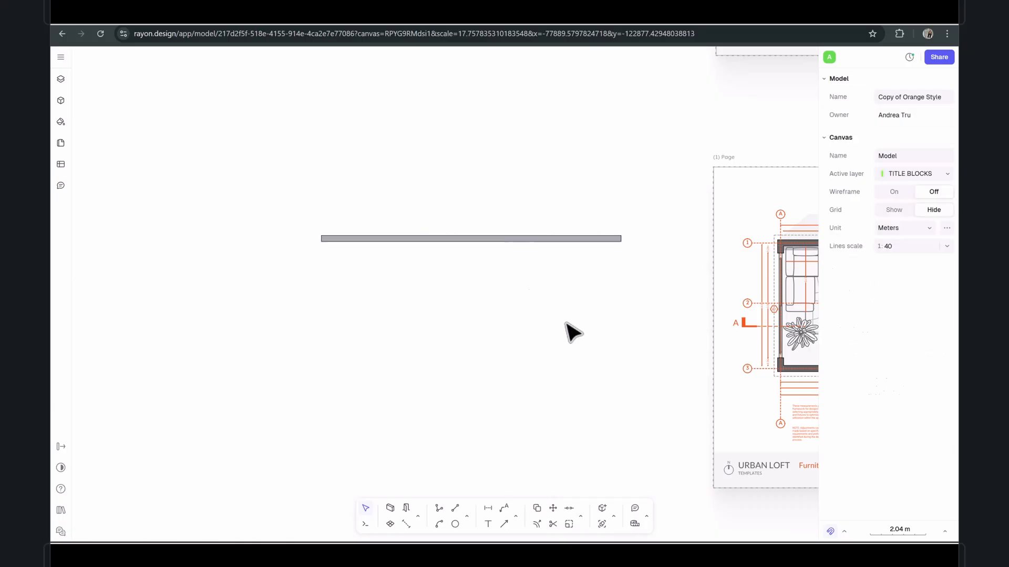
{"action": "left_click", "coordinate": [481, 240]}
{"action": "left_click", "coordinate": [571, 267]}
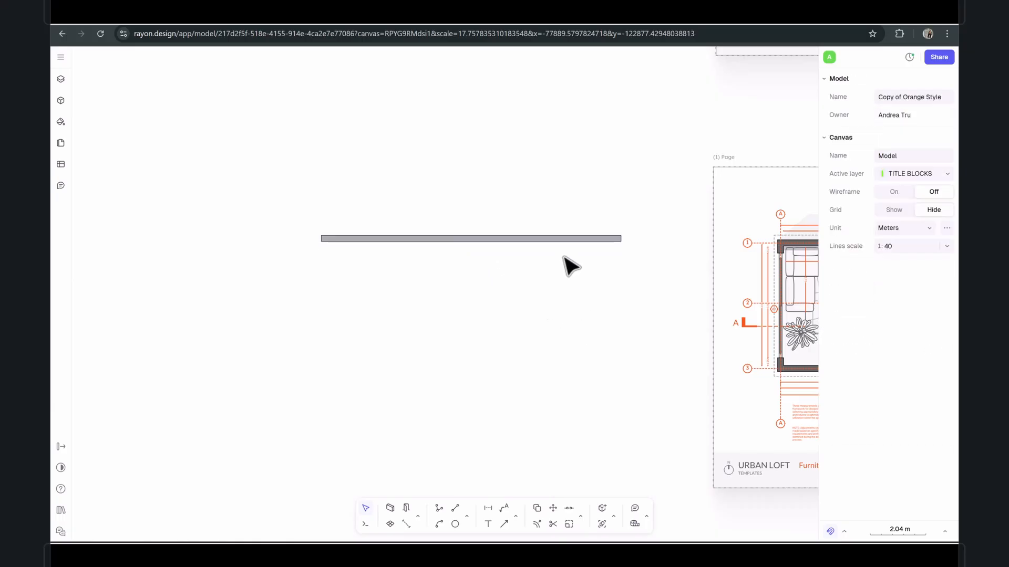
Draw three more EXT WALL STYLE walls from the 10 m wall's right end to close a rectangle about 4.75 m deep
{"action": "left_click", "coordinate": [390, 509]}
{"action": "left_click", "coordinate": [621, 236]}
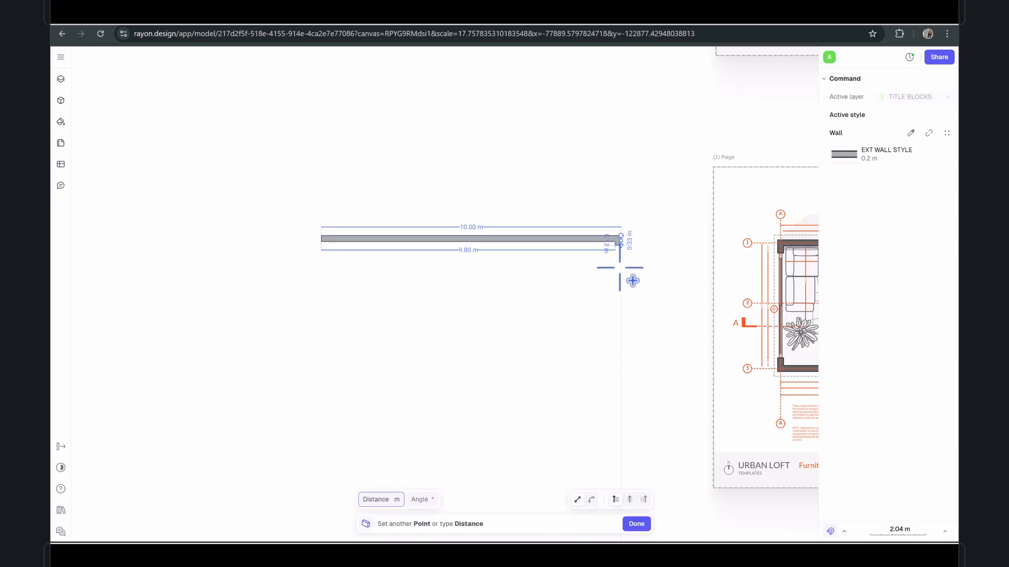
{"action": "left_click", "coordinate": [621, 378]}
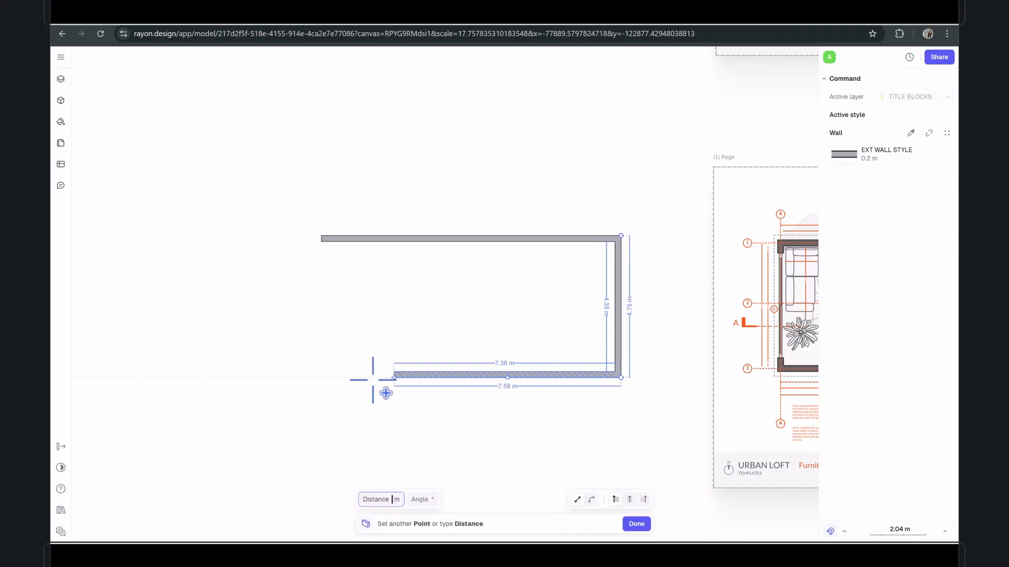
{"action": "left_click", "coordinate": [331, 392]}
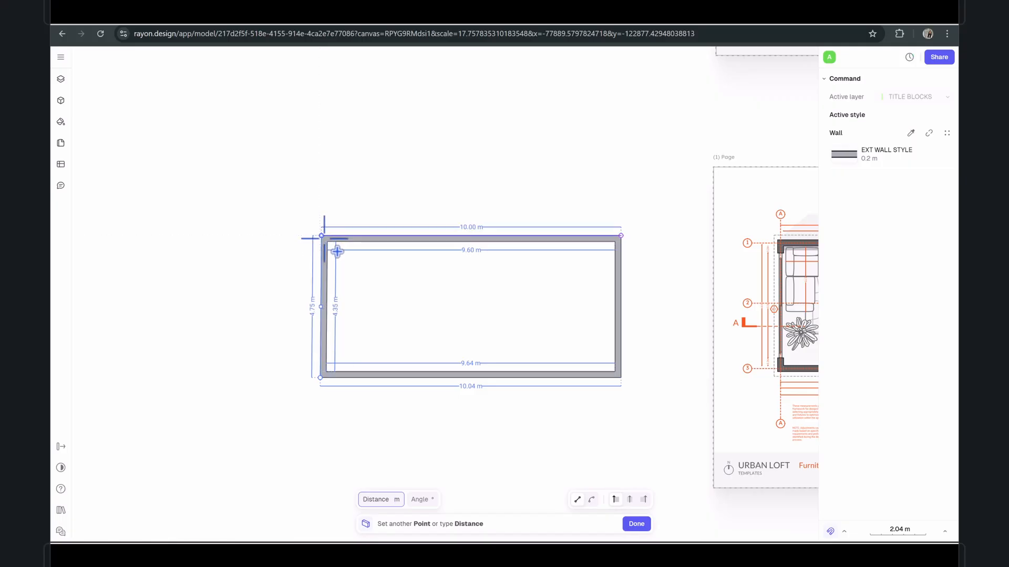
{"action": "left_click", "coordinate": [338, 252]}
{"action": "key", "text": "Escape"}
{"action": "key", "text": "Escape"}
Change EXT WALL STYLE's solid fill to a darker gray, 717376, comparing it with the template plan's walls
{"action": "scroll", "coordinate": [460, 304], "scroll_direction": "down", "scroll_amount": 2}
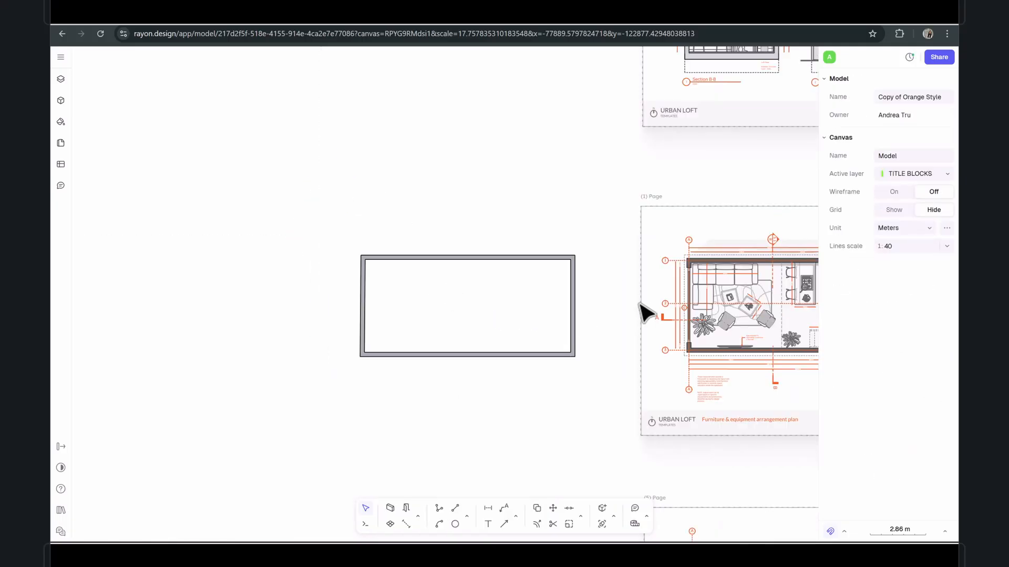
{"action": "scroll", "coordinate": [710, 279], "scroll_direction": "up", "scroll_amount": 2}
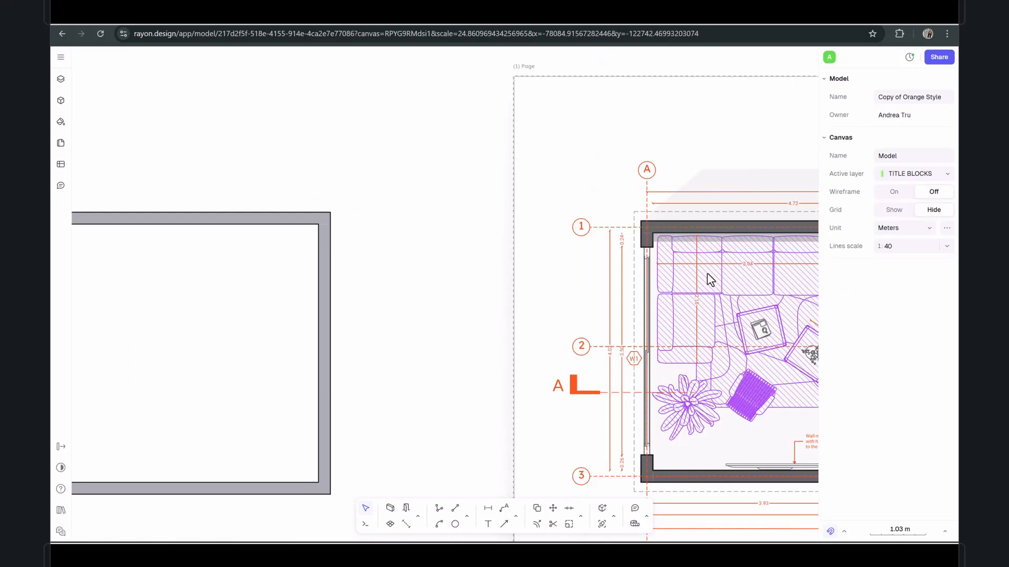
{"action": "scroll", "coordinate": [525, 241], "scroll_direction": "down", "scroll_amount": 2}
{"action": "left_click", "coordinate": [332, 226]}
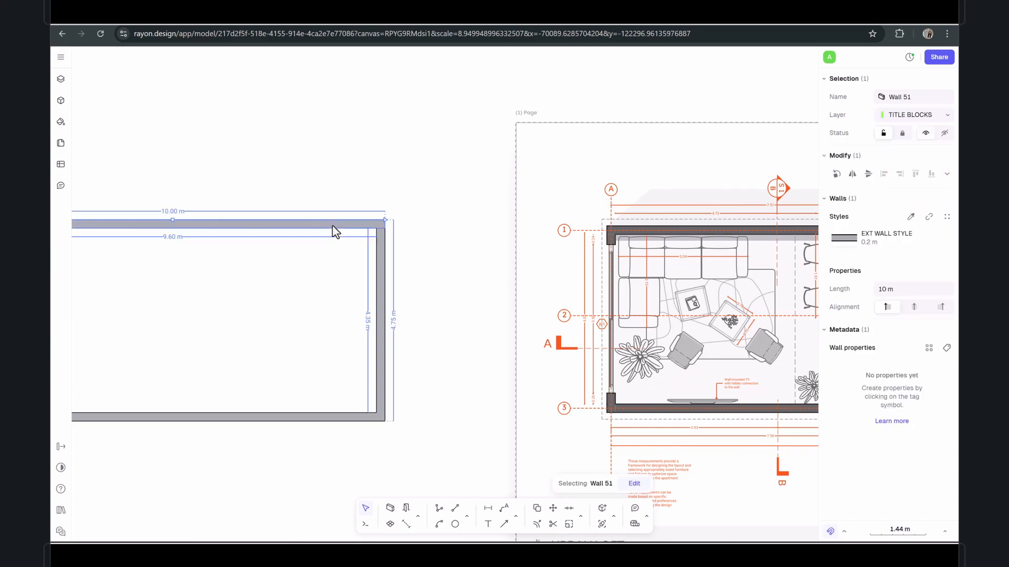
{"action": "left_click", "coordinate": [947, 239]}
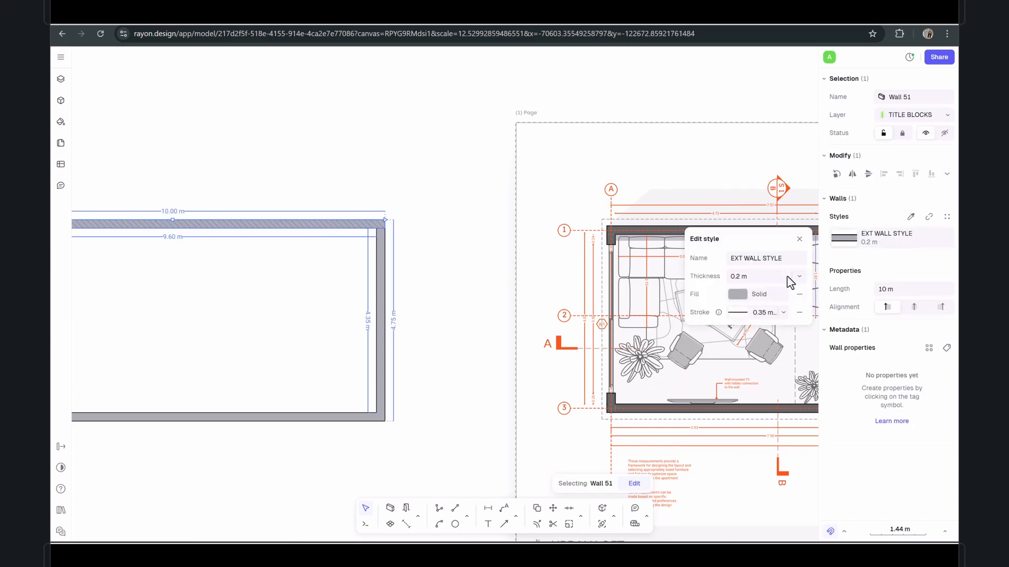
{"action": "left_click", "coordinate": [738, 293]}
{"action": "left_click_drag", "start_coordinate": [696, 292], "coordinate": [697, 314]}
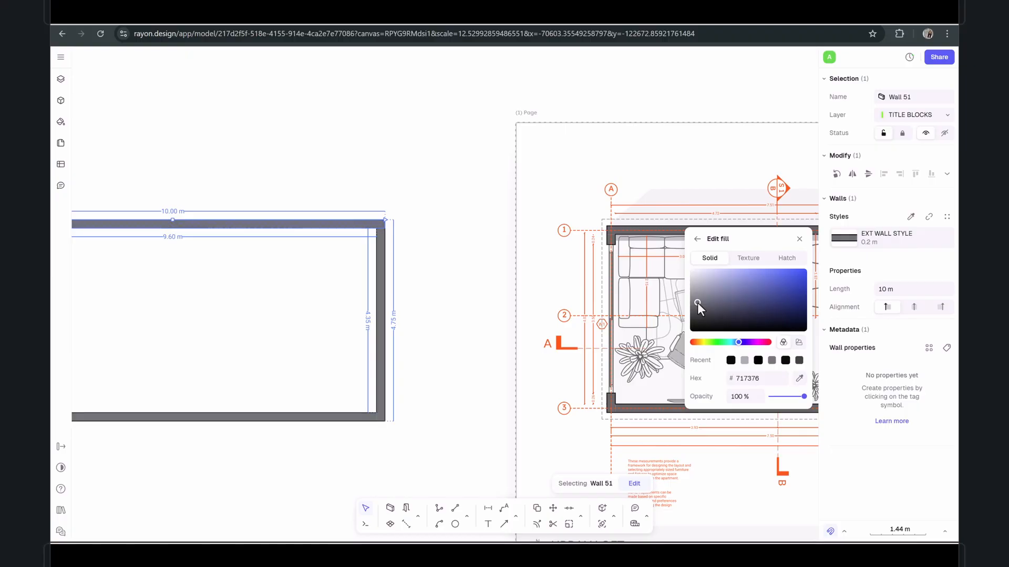
{"action": "left_click", "coordinate": [798, 239]}
Set EXT WALL STYLE's stroke to 0.5 mm and deselect the wall
{"action": "left_click", "coordinate": [946, 239]}
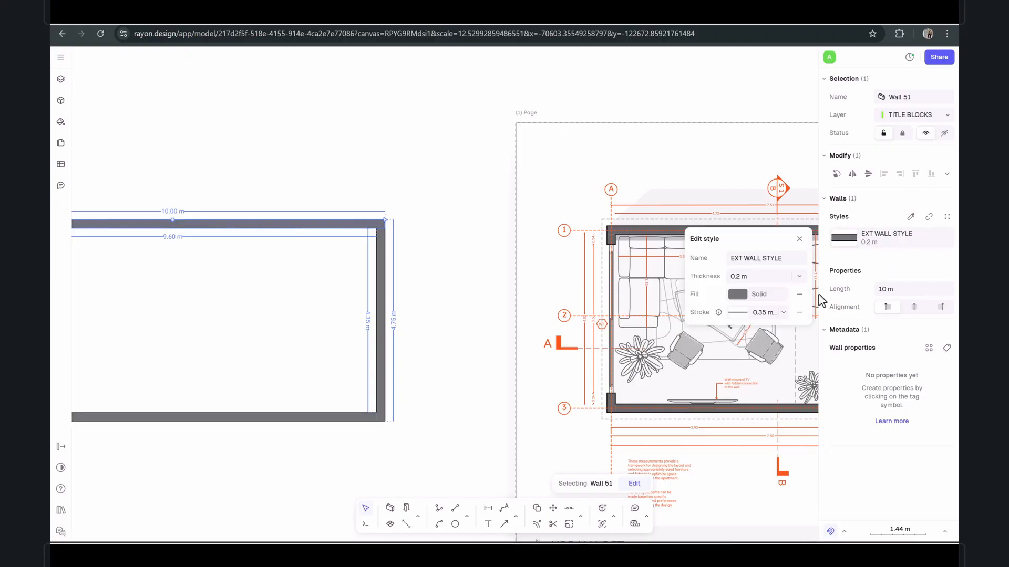
{"action": "left_click", "coordinate": [781, 317]}
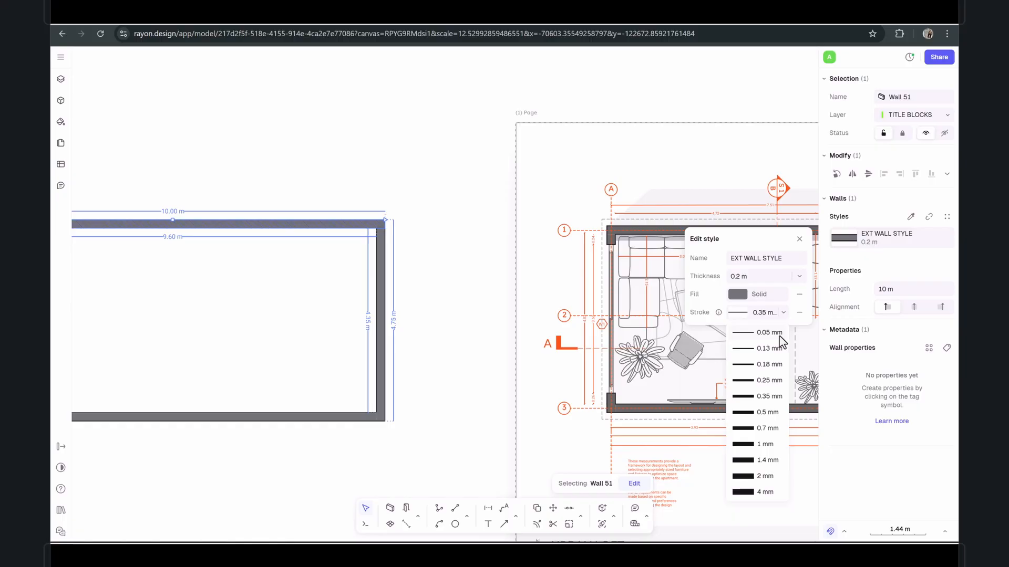
{"action": "left_click", "coordinate": [764, 413]}
{"action": "left_click", "coordinate": [443, 251]}
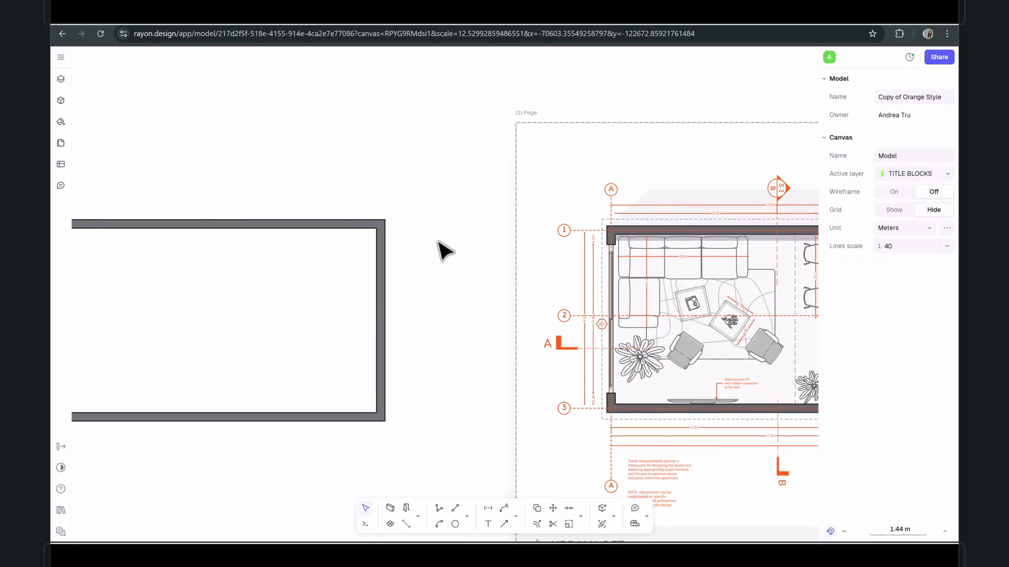
Examine the interior wall layout of the furniture plan as a reference for partitioning the new outline
{"action": "scroll", "coordinate": [420, 202], "scroll_direction": "down", "scroll_amount": 2}
{"action": "scroll", "coordinate": [421, 207], "scroll_direction": "down", "scroll_amount": 2}
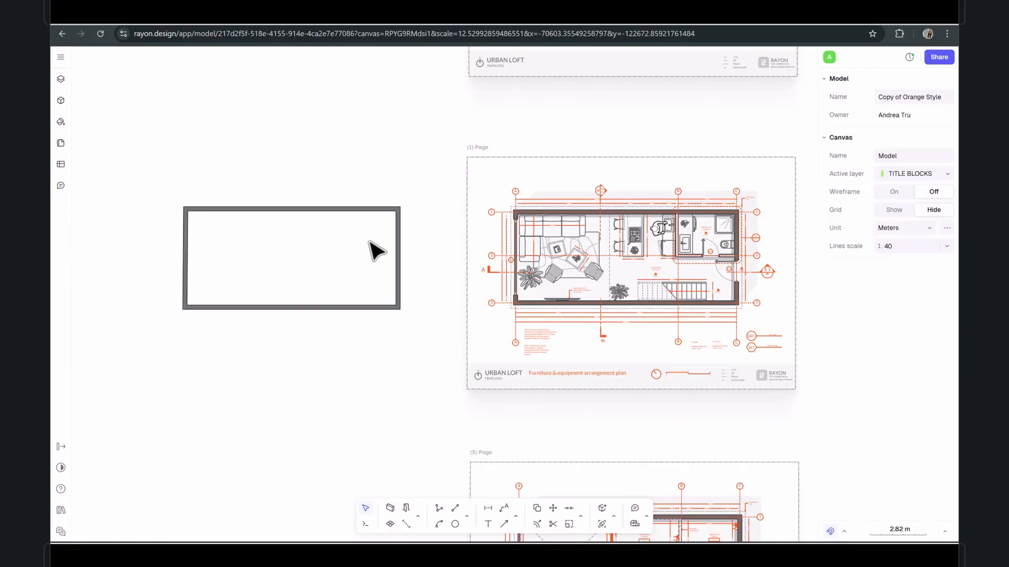
{"action": "left_click_drag", "start_coordinate": [313, 250], "coordinate": [427, 292]}
{"action": "left_click", "coordinate": [389, 508]}
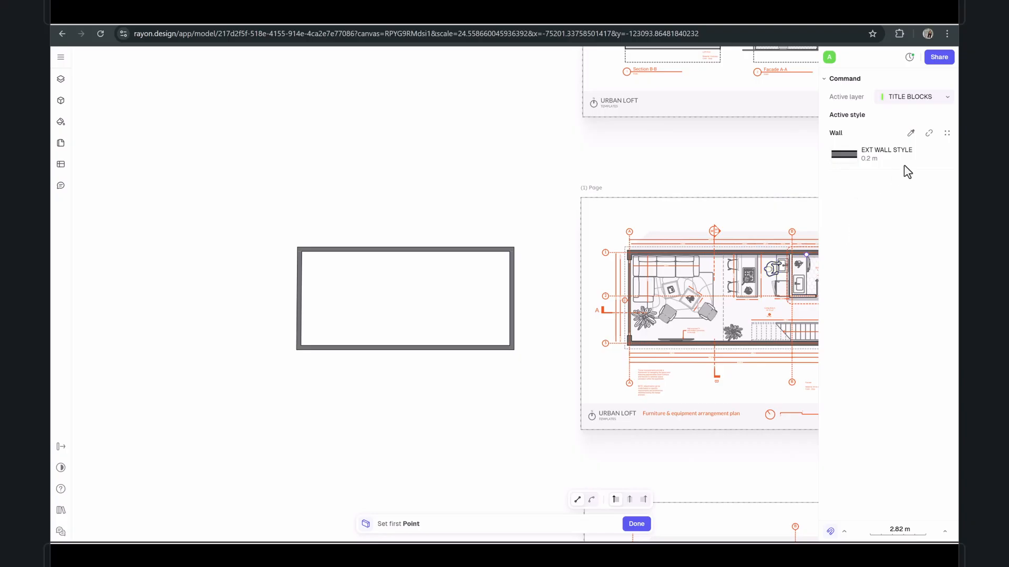
{"action": "scroll", "coordinate": [361, 255], "scroll_direction": "up", "scroll_amount": 3}
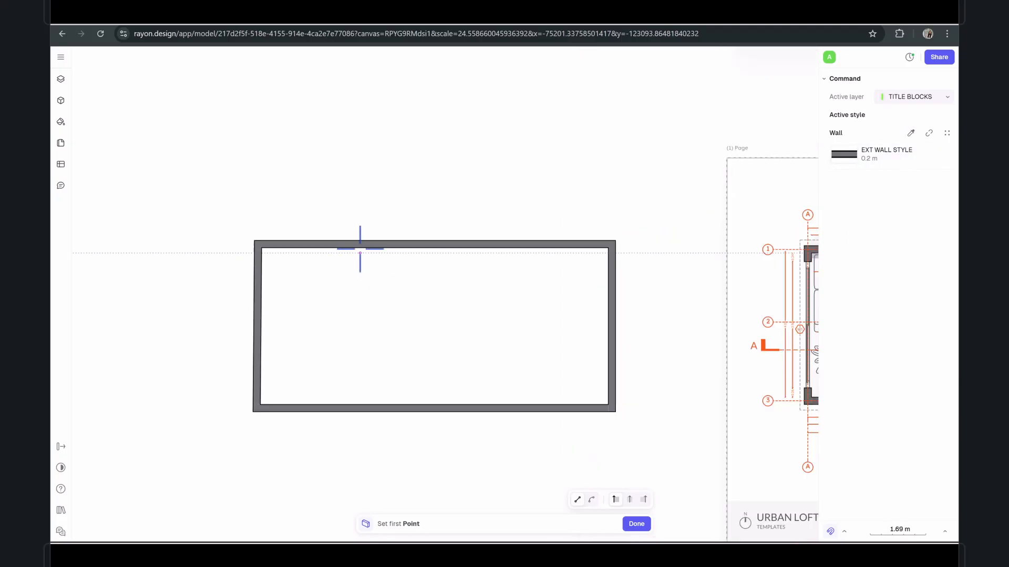
{"action": "scroll", "coordinate": [562, 285], "scroll_direction": "down", "scroll_amount": 5}
{"action": "scroll", "coordinate": [819, 280], "scroll_direction": "up", "scroll_amount": 10}
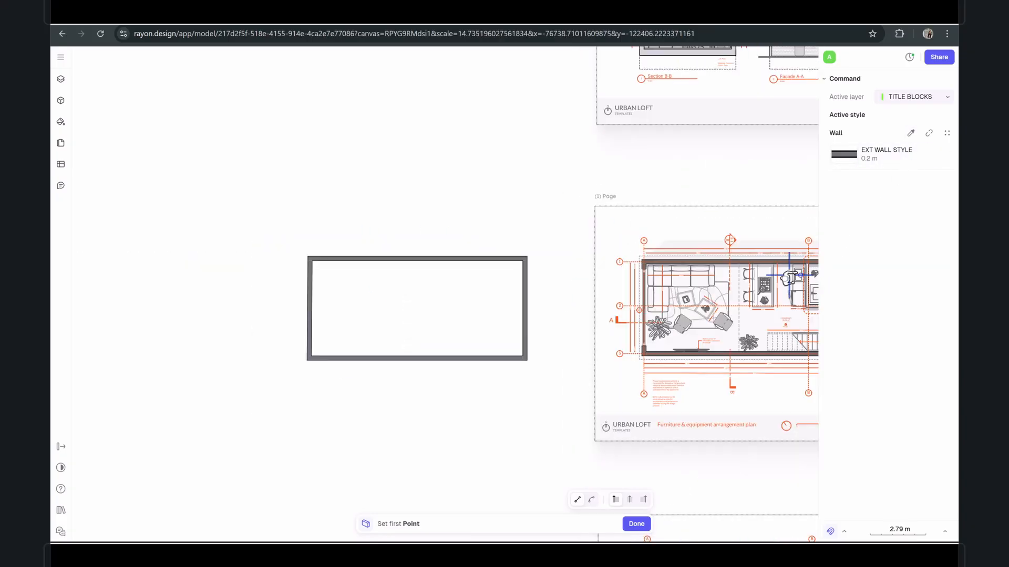
{"action": "scroll", "coordinate": [764, 244], "scroll_direction": "down", "scroll_amount": 10}
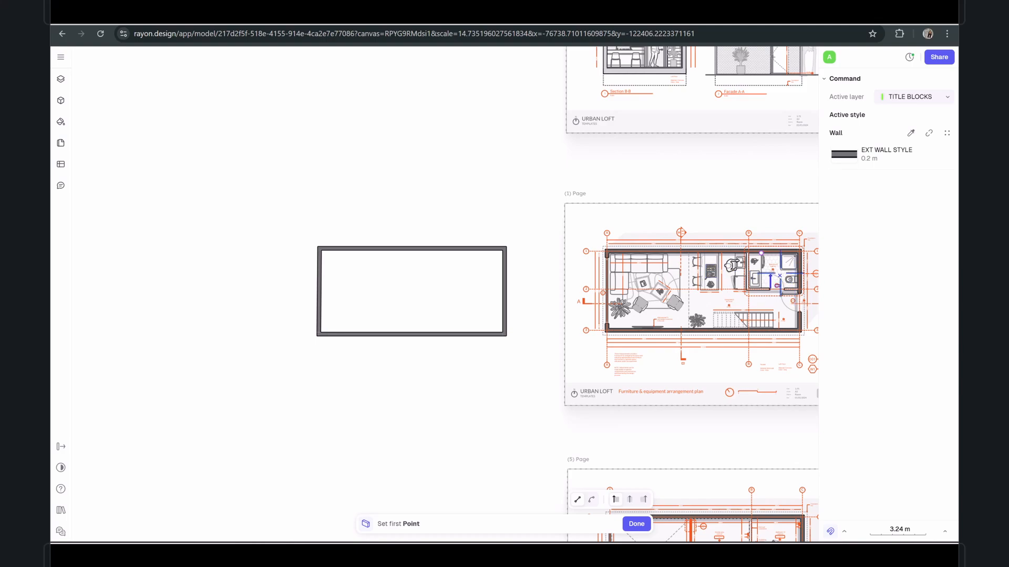
{"action": "scroll", "coordinate": [689, 220], "scroll_direction": "up", "scroll_amount": 6}
{"action": "scroll", "coordinate": [725, 242], "scroll_direction": "down", "scroll_amount": 8}
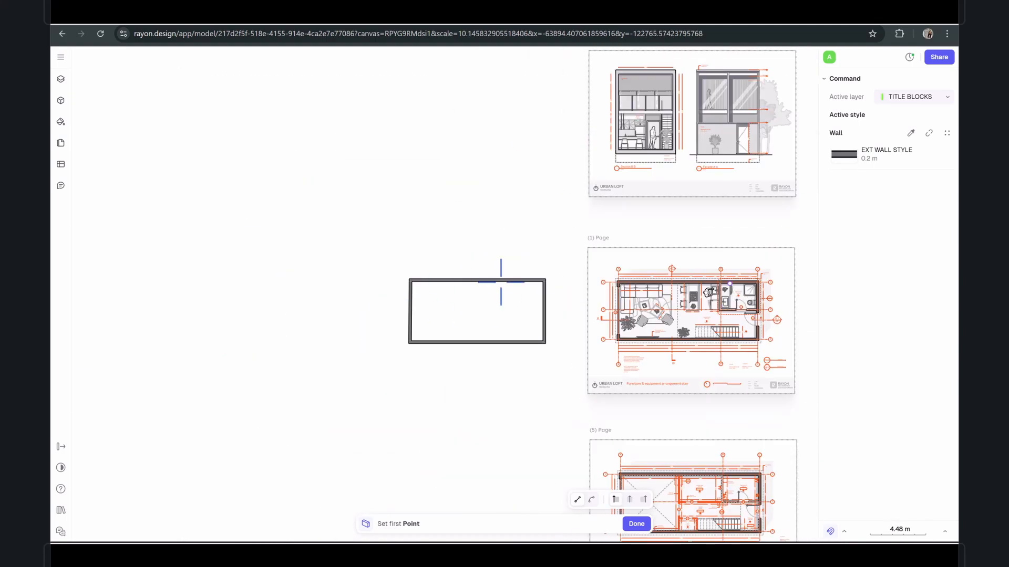
{"action": "scroll", "coordinate": [502, 284], "scroll_direction": "up", "scroll_amount": 5}
{"action": "key", "text": "Escape"}
Draw two partition walls enclosing the upper-right corner, about 2.61 m down from the upper wall and about 2.96 m across to the right wall
{"action": "left_click", "coordinate": [389, 508]}
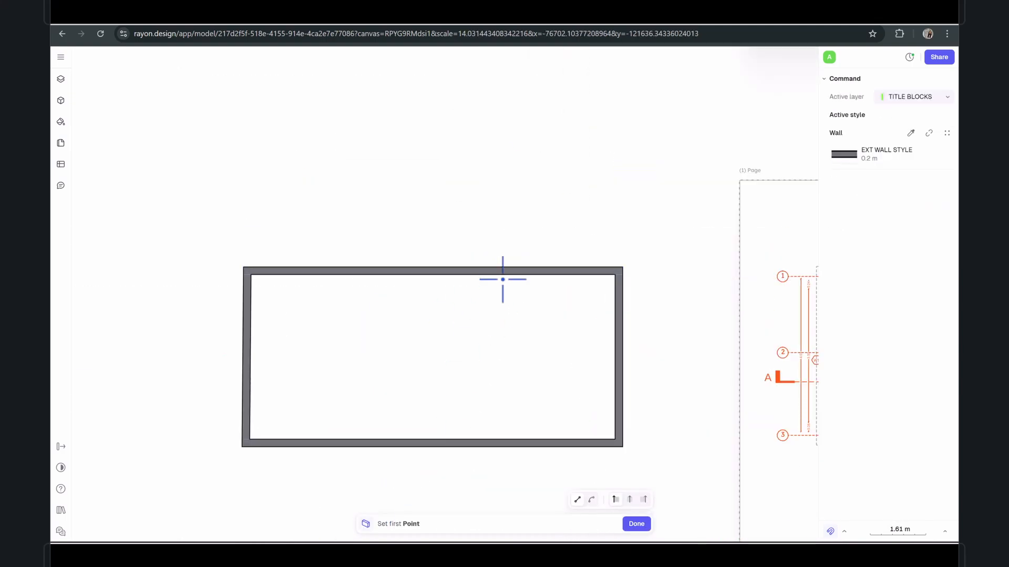
{"action": "left_click", "coordinate": [503, 275]}
{"action": "left_click", "coordinate": [503, 376]}
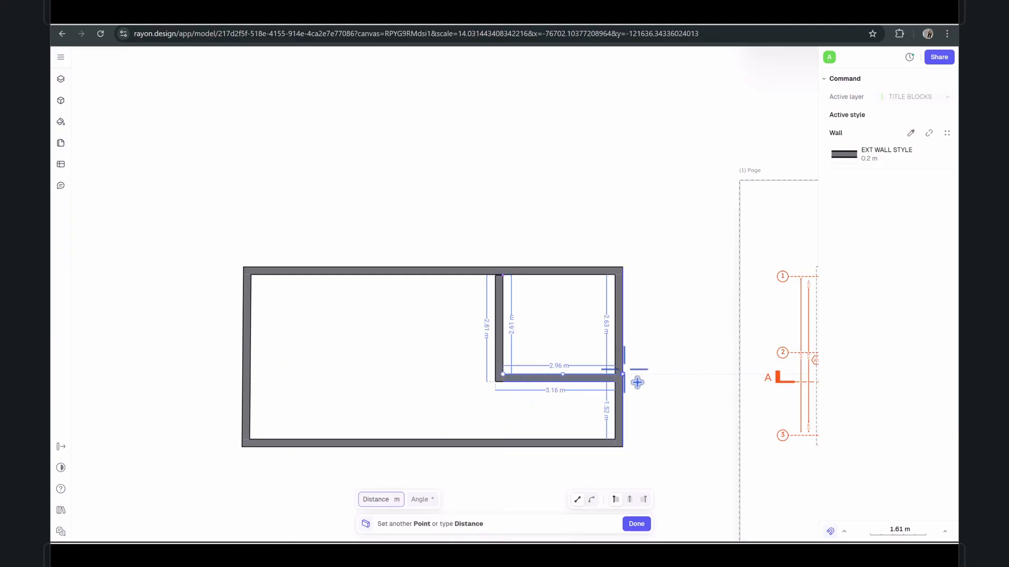
{"action": "double_click", "coordinate": [616, 378]}
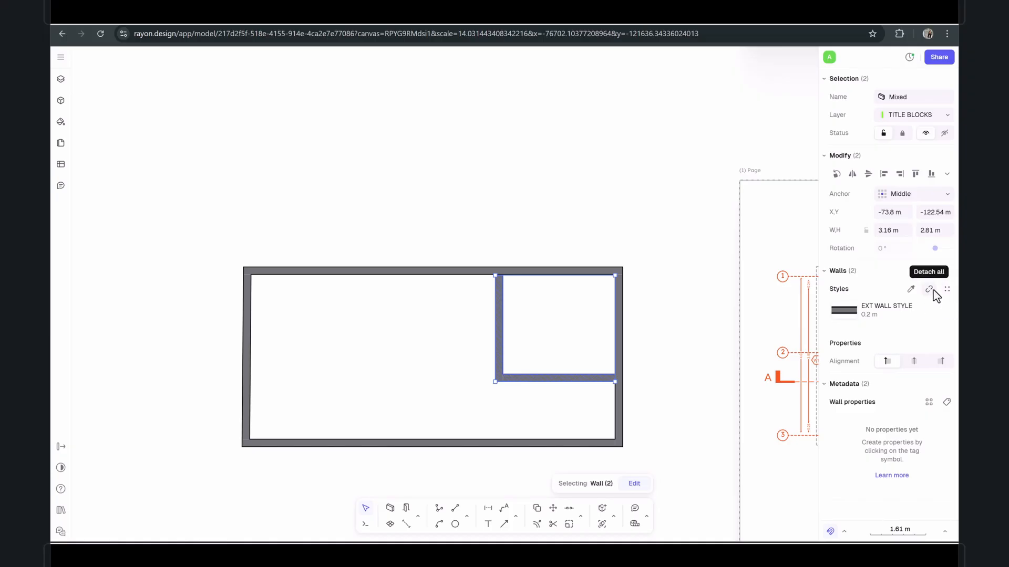
Create a wall style named INTERIOR WALL STYLE on the vertical partition and set its thickness to 0.15 m
{"action": "left_click", "coordinate": [727, 326]}
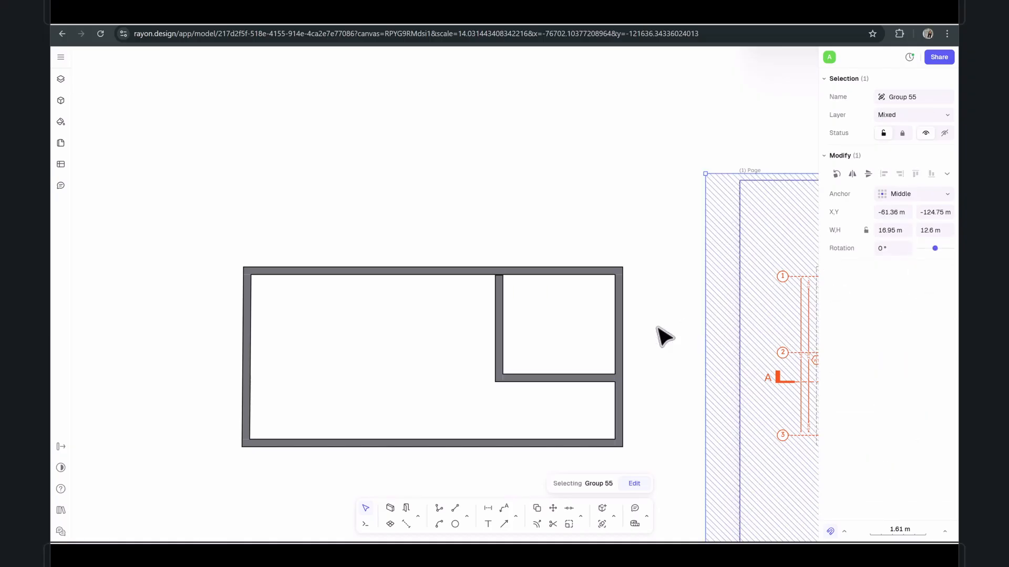
{"action": "left_click", "coordinate": [499, 356]}
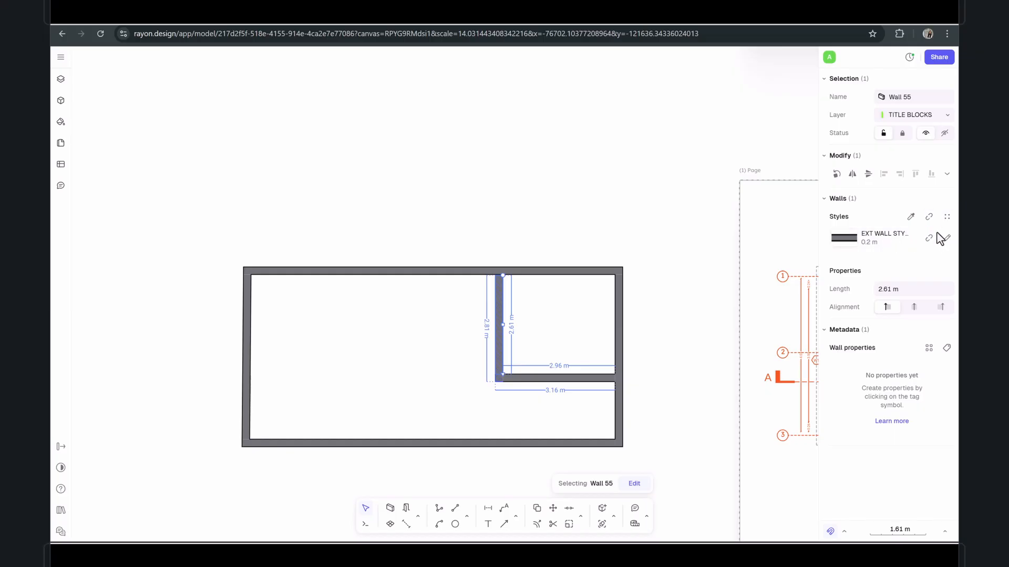
{"action": "left_click", "coordinate": [946, 218]}
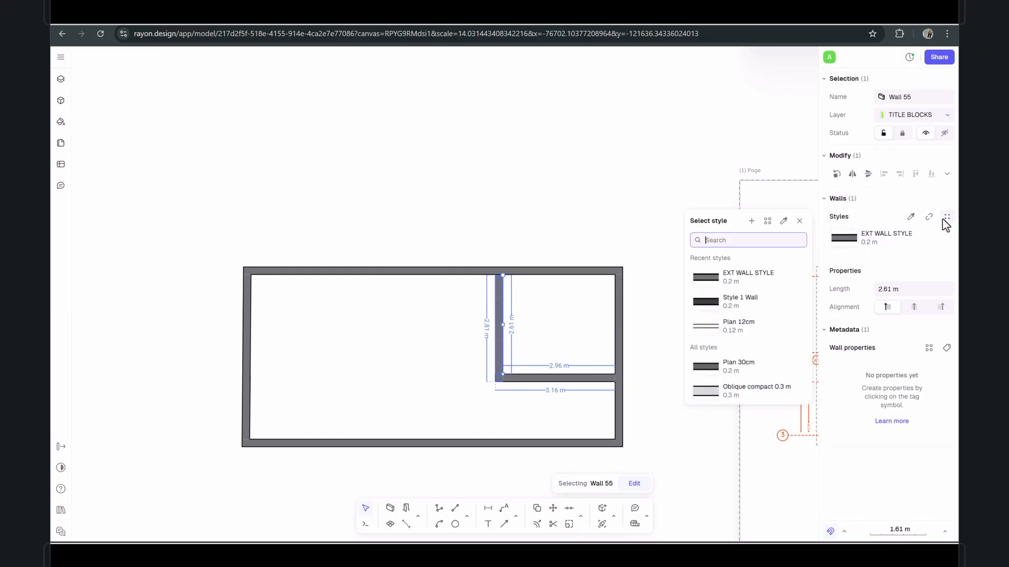
{"action": "left_click", "coordinate": [751, 223]}
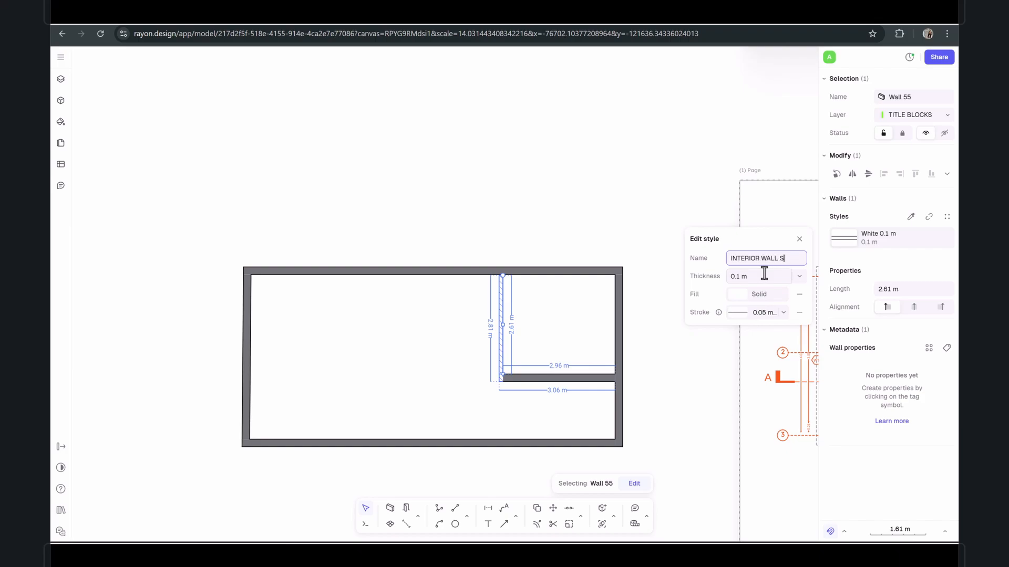
{"action": "left_click", "coordinate": [800, 275]}
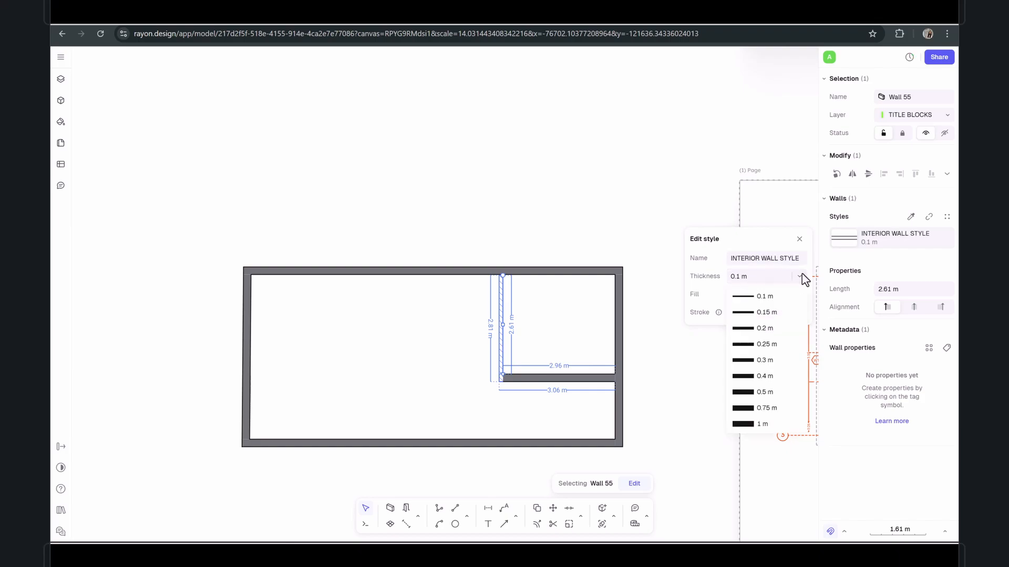
{"action": "left_click", "coordinate": [767, 317]}
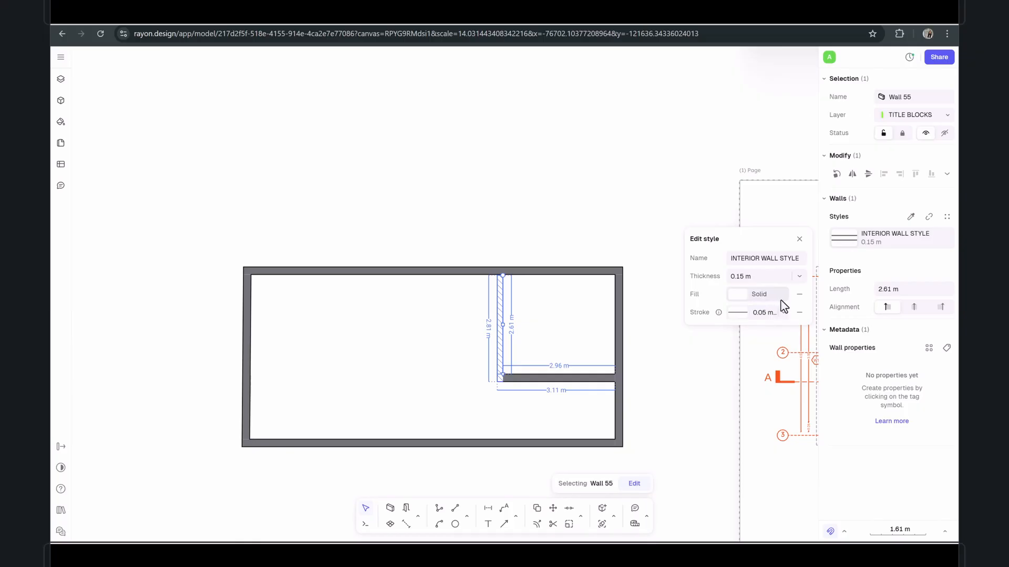
Set INTERIOR WALL STYLE's solid fill to very light gray F3F3F3, review its stroke weights and finish editing the style
{"action": "left_click", "coordinate": [770, 294]}
{"action": "left_click_drag", "start_coordinate": [707, 300], "coordinate": [692, 275]}
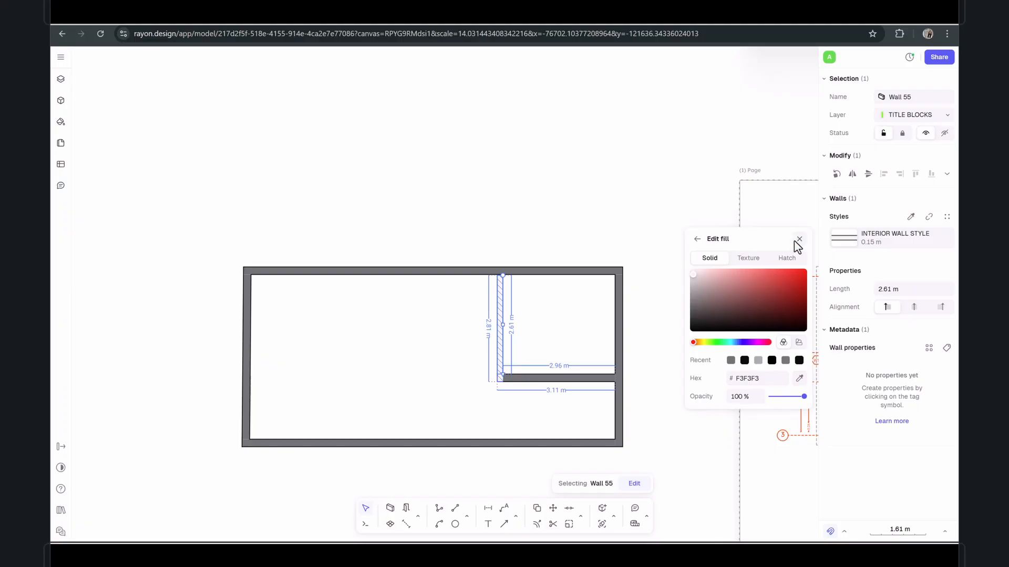
{"action": "left_click", "coordinate": [697, 240]}
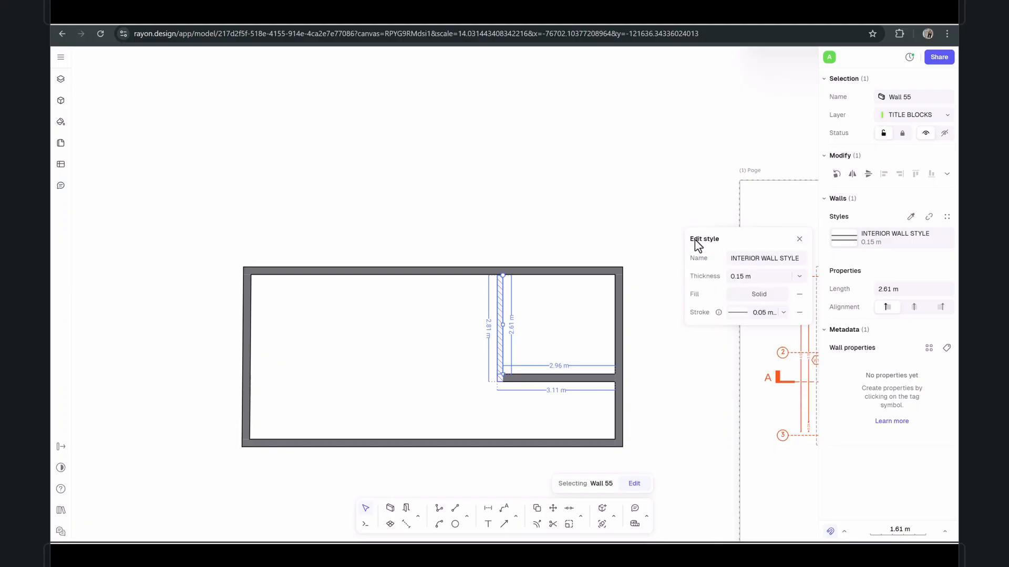
{"action": "left_click", "coordinate": [783, 315]}
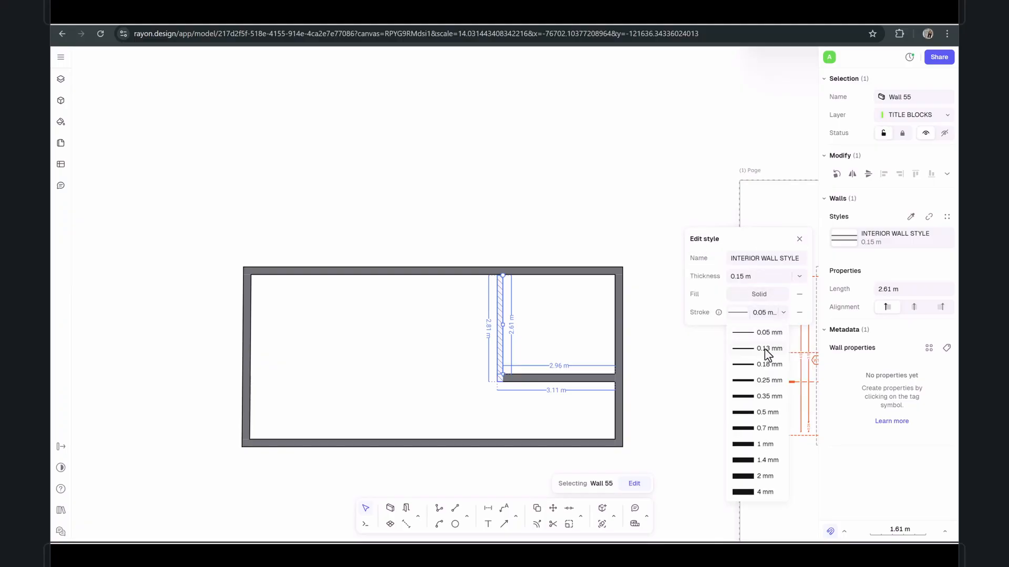
{"action": "left_click", "coordinate": [799, 241]}
{"action": "left_click", "coordinate": [505, 234]}
{"action": "left_click", "coordinate": [497, 276]}
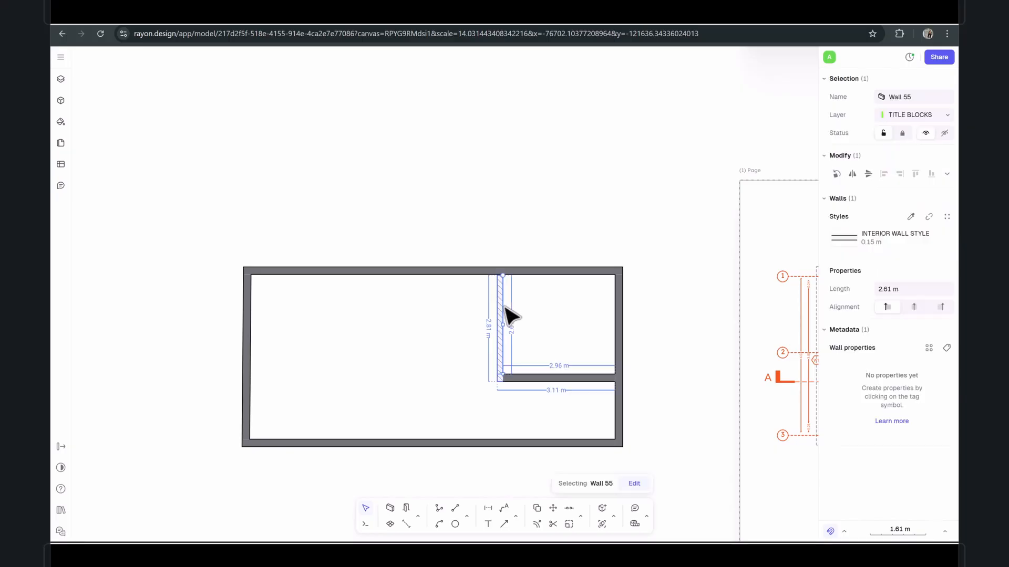
{"action": "left_click", "coordinate": [563, 352]}
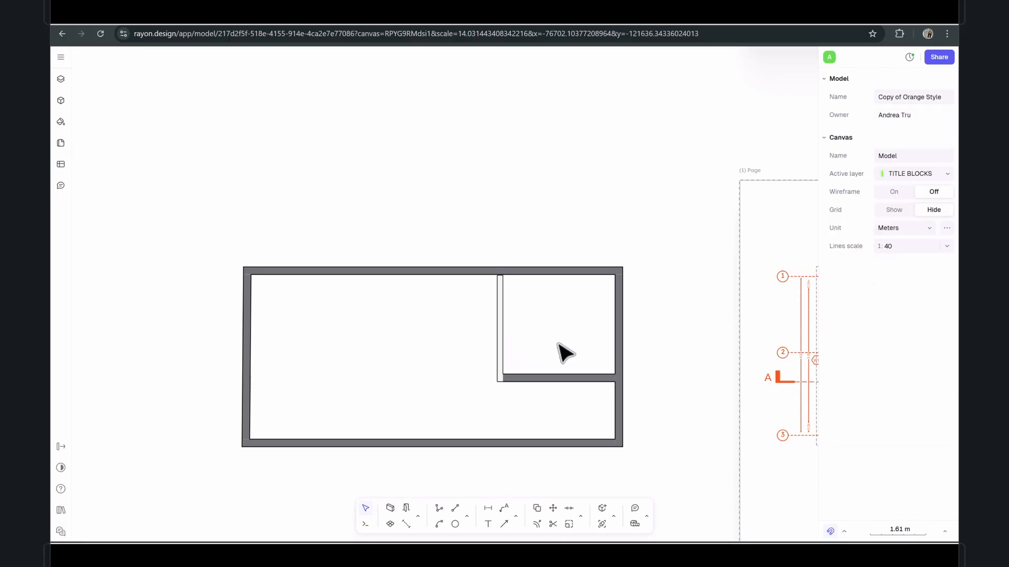
Apply INTERIOR WALL STYLE to the horizontal partition and deselect it
{"action": "left_click", "coordinate": [561, 379]}
{"action": "left_click", "coordinate": [950, 221]}
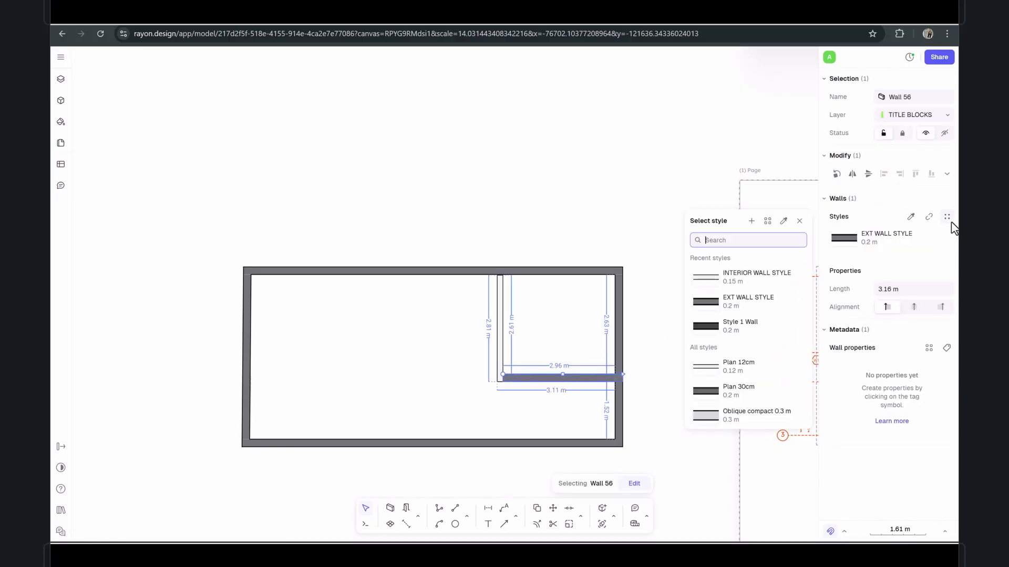
{"action": "left_click", "coordinate": [735, 277]}
{"action": "left_click", "coordinate": [574, 209]}
Extend the vertical partition's upper end to meet the inner face of the exterior wall
{"action": "scroll", "coordinate": [574, 297], "scroll_direction": "down", "scroll_amount": 3}
{"action": "middle_click_drag", "start_coordinate": [604, 252], "coordinate": [414, 258]}
{"action": "scroll", "coordinate": [347, 300], "scroll_direction": "up", "scroll_amount": 8}
{"action": "scroll", "coordinate": [348, 302], "scroll_direction": "up", "scroll_amount": 2}
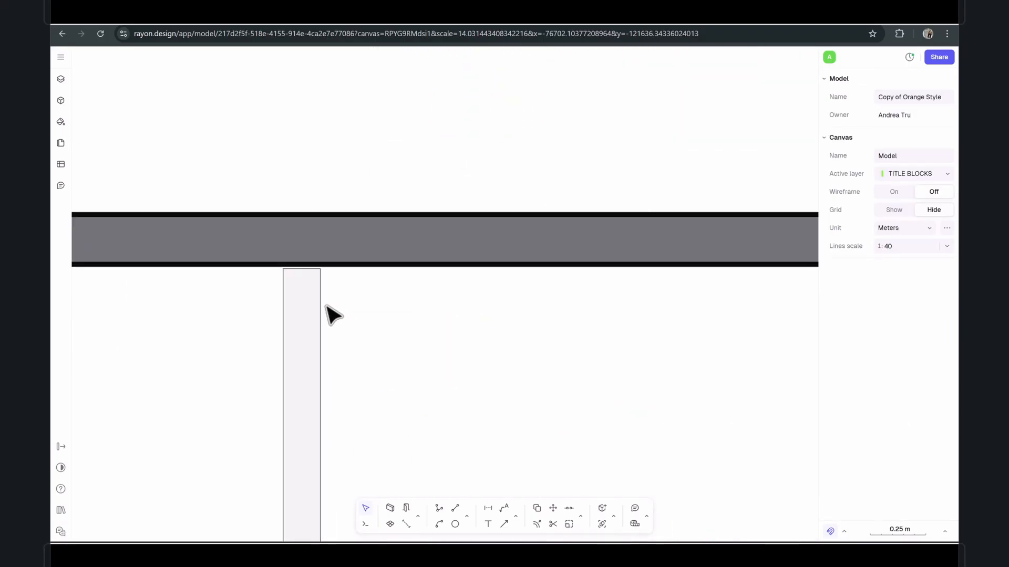
{"action": "left_click", "coordinate": [318, 294]}
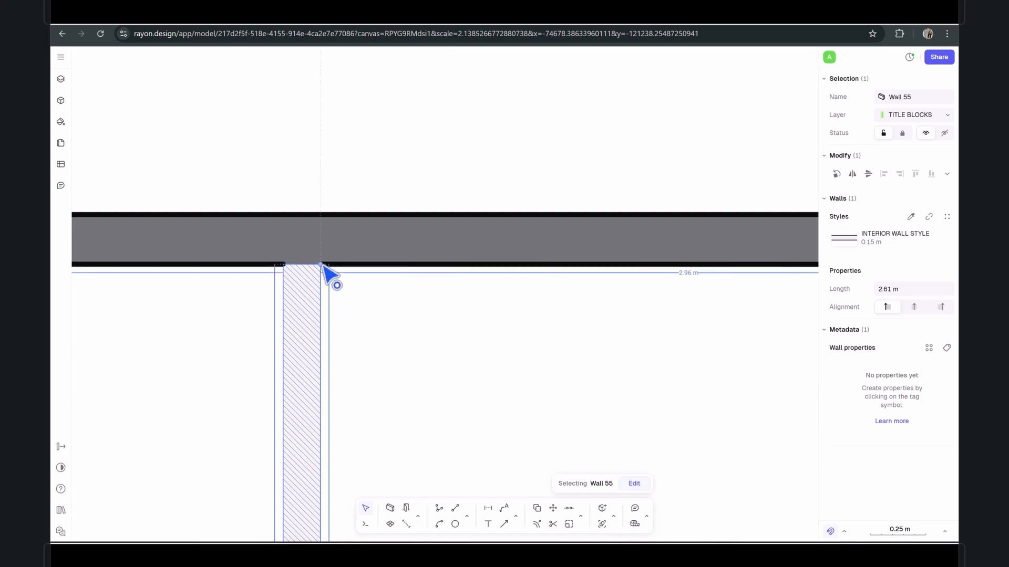
{"action": "left_click", "coordinate": [416, 317]}
{"action": "scroll", "coordinate": [416, 317], "scroll_direction": "down", "scroll_amount": 5}
{"action": "middle_click_drag", "start_coordinate": [477, 386], "coordinate": [376, 306]}
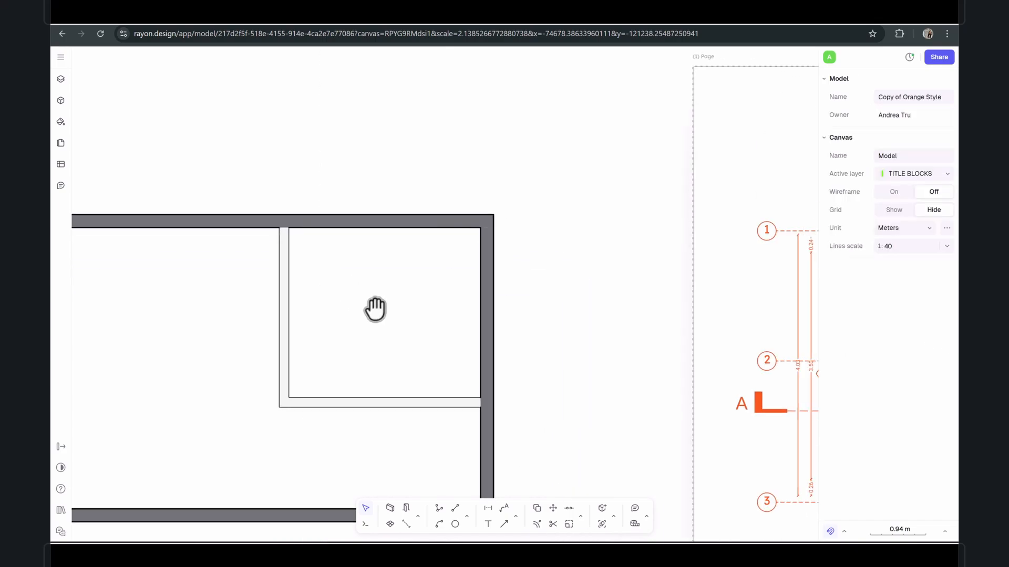
Examine the room zones, floor hatch and area labels on the template's Furniture & equipment arrangement plan
{"action": "scroll", "coordinate": [377, 307], "scroll_direction": "down", "scroll_amount": 3}
{"action": "scroll", "coordinate": [538, 285], "scroll_direction": "down", "scroll_amount": 4}
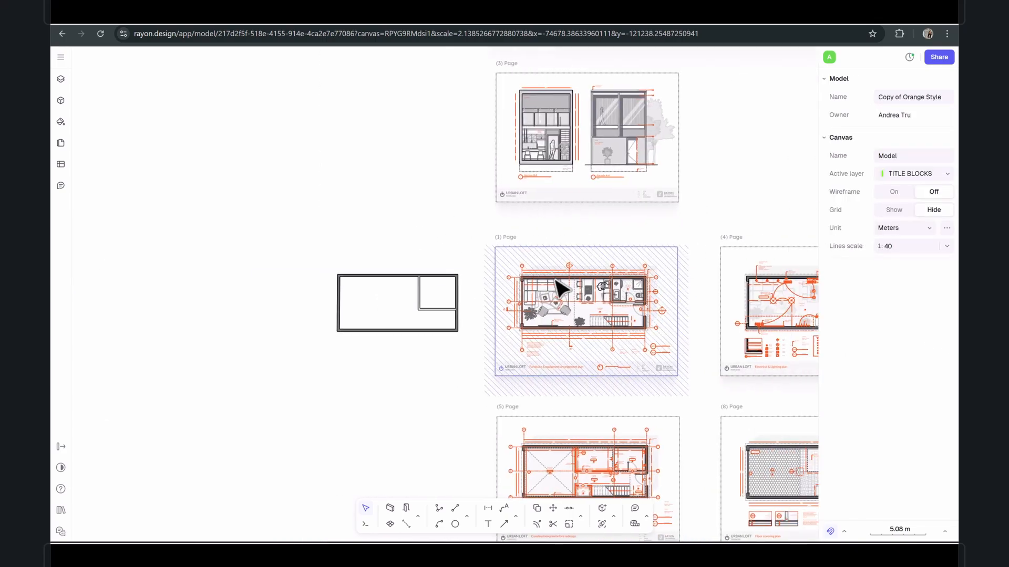
{"action": "scroll", "coordinate": [648, 394], "scroll_direction": "up", "scroll_amount": 4}
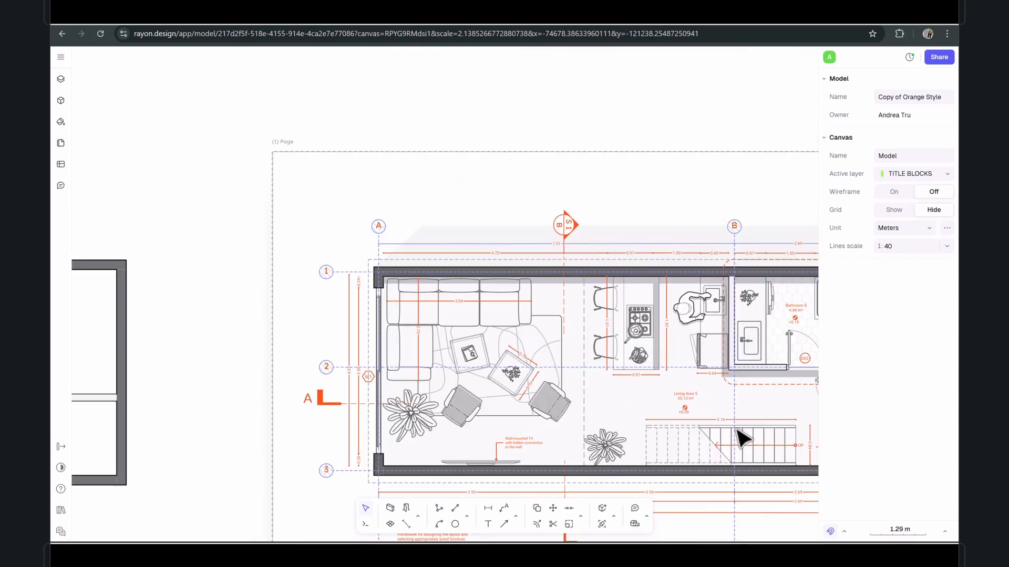
{"action": "scroll", "coordinate": [737, 434], "scroll_direction": "up", "scroll_amount": 2}
{"action": "scroll", "coordinate": [799, 318], "scroll_direction": "up", "scroll_amount": 3}
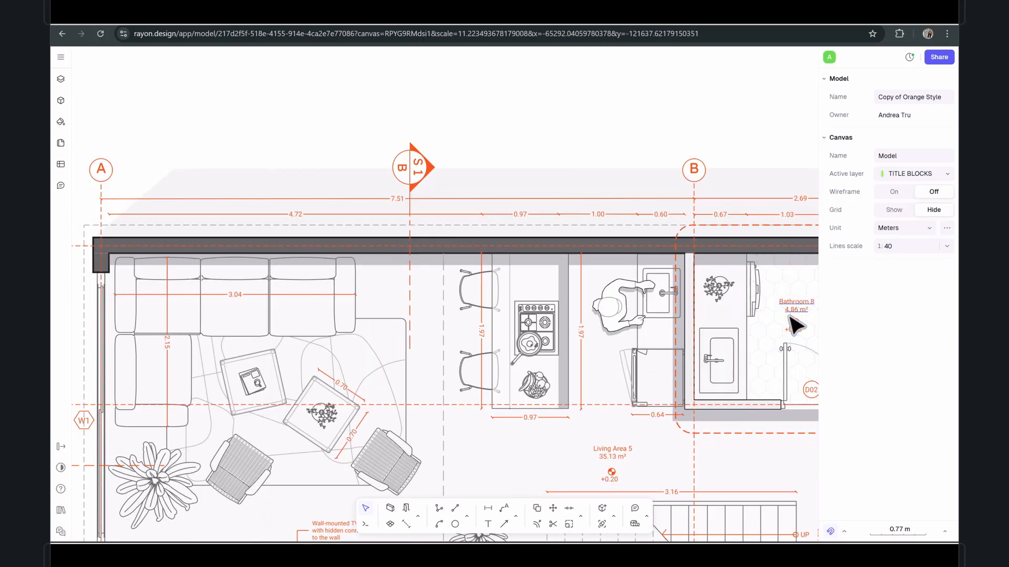
{"action": "middle_click_drag", "start_coordinate": [799, 307], "coordinate": [583, 295]}
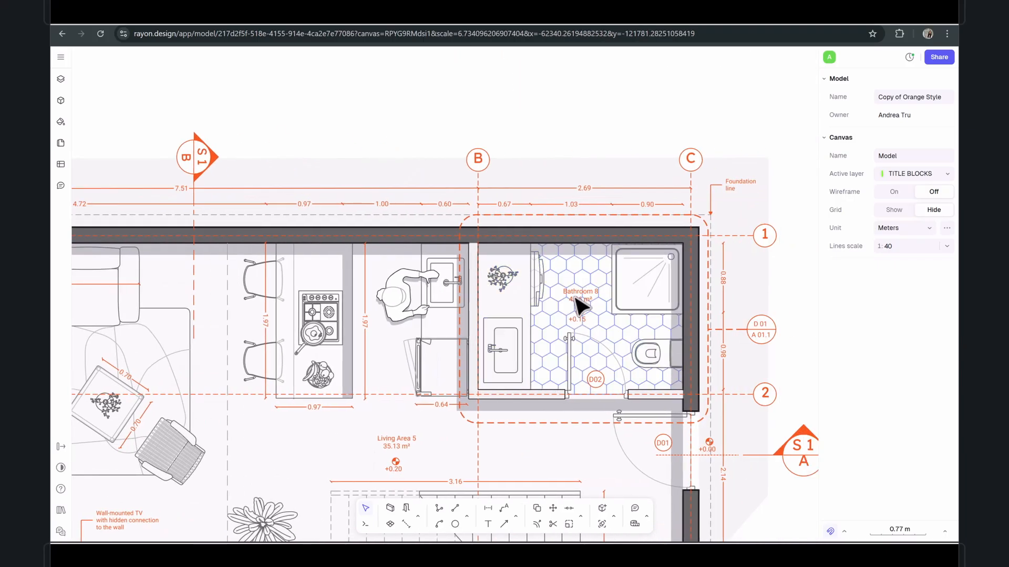
{"action": "scroll", "coordinate": [578, 303], "scroll_direction": "down", "scroll_amount": 4}
{"action": "scroll", "coordinate": [419, 376], "scroll_direction": "up", "scroll_amount": 4}
{"action": "scroll", "coordinate": [480, 284], "scroll_direction": "down", "scroll_amount": 2}
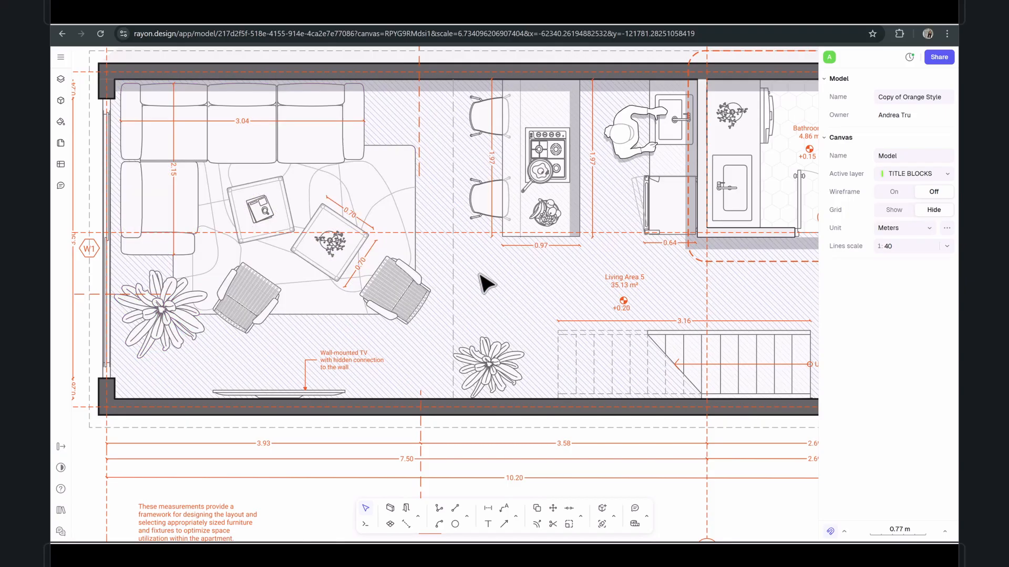
{"action": "scroll", "coordinate": [570, 293], "scroll_direction": "down", "scroll_amount": 8}
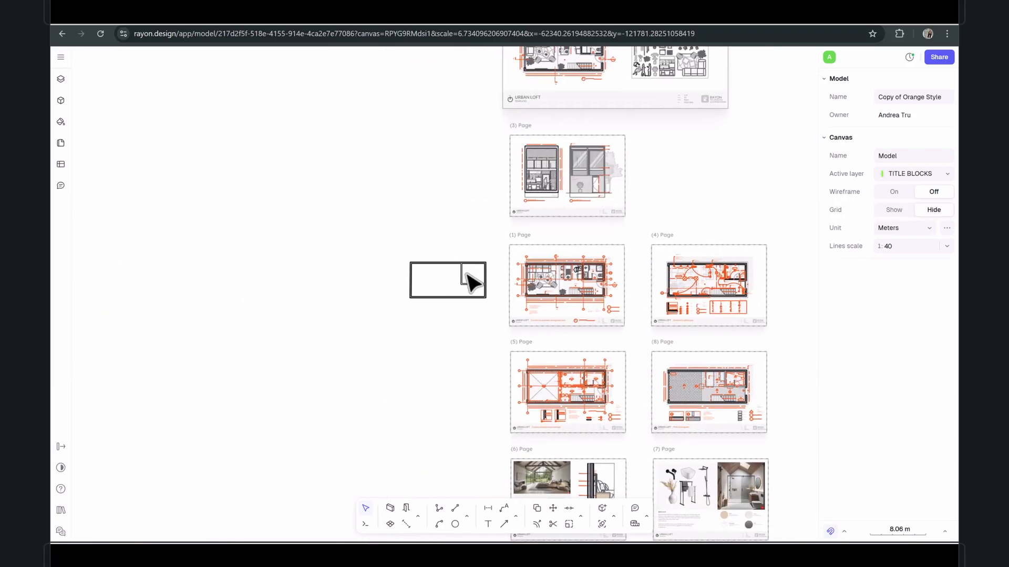
Create a zone filling the large L-shaped room of the new floor plan and deselect it
{"action": "scroll", "coordinate": [464, 277], "scroll_direction": "up", "scroll_amount": 8}
{"action": "middle_click_drag", "start_coordinate": [353, 295], "coordinate": [457, 265]}
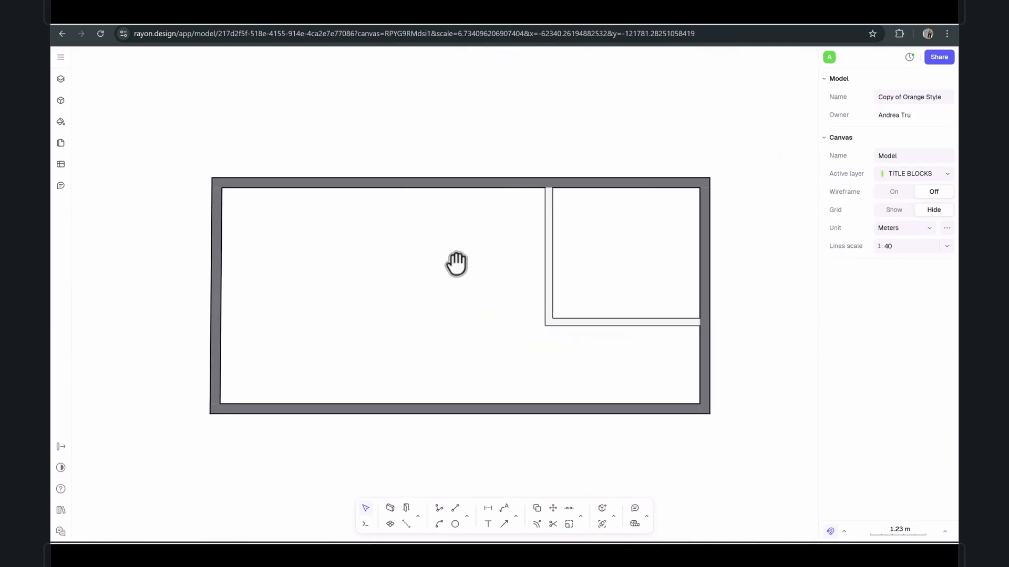
{"action": "left_click", "coordinate": [390, 524]}
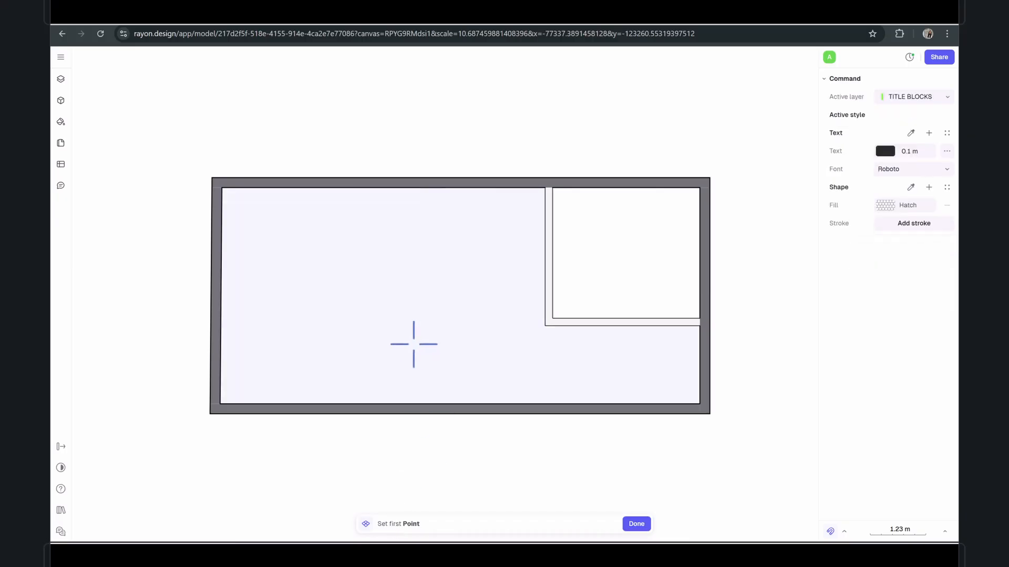
{"action": "left_click", "coordinate": [414, 344]}
{"action": "scroll", "coordinate": [413, 324], "scroll_direction": "up", "scroll_amount": 3}
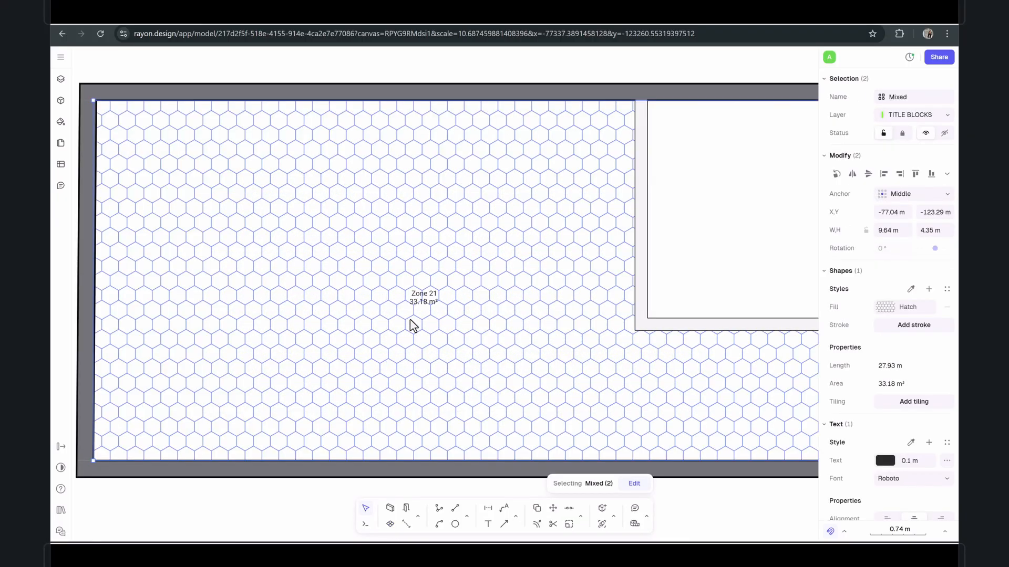
{"action": "scroll", "coordinate": [413, 325], "scroll_direction": "down", "scroll_amount": 1}
{"action": "key", "text": "Escape"}
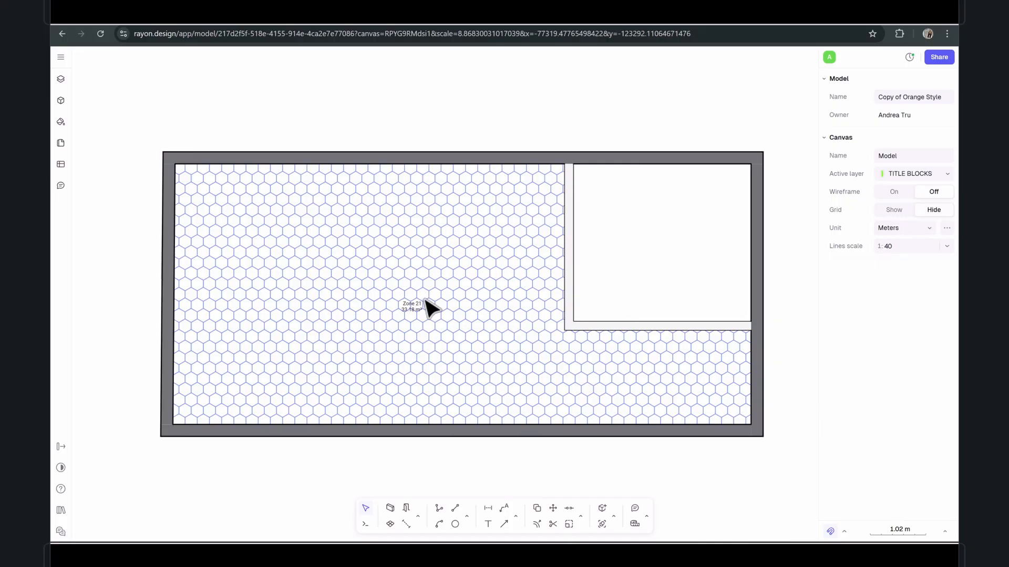
Replace the L-shaped room zone's hatch with a solid white fill, FFFFFF
{"action": "left_click", "coordinate": [461, 281]}
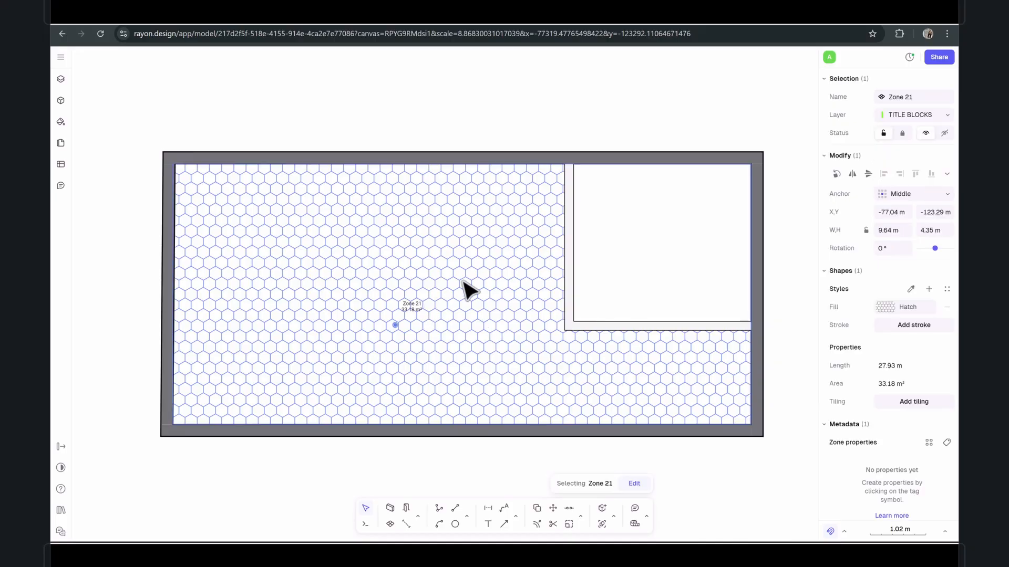
{"action": "left_click", "coordinate": [920, 310]}
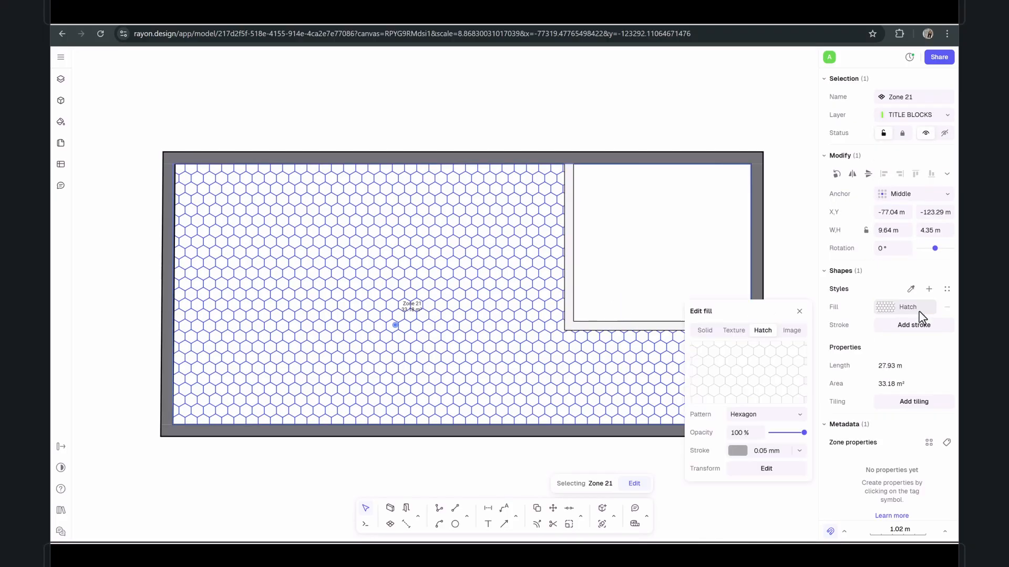
{"action": "left_click", "coordinate": [704, 331]}
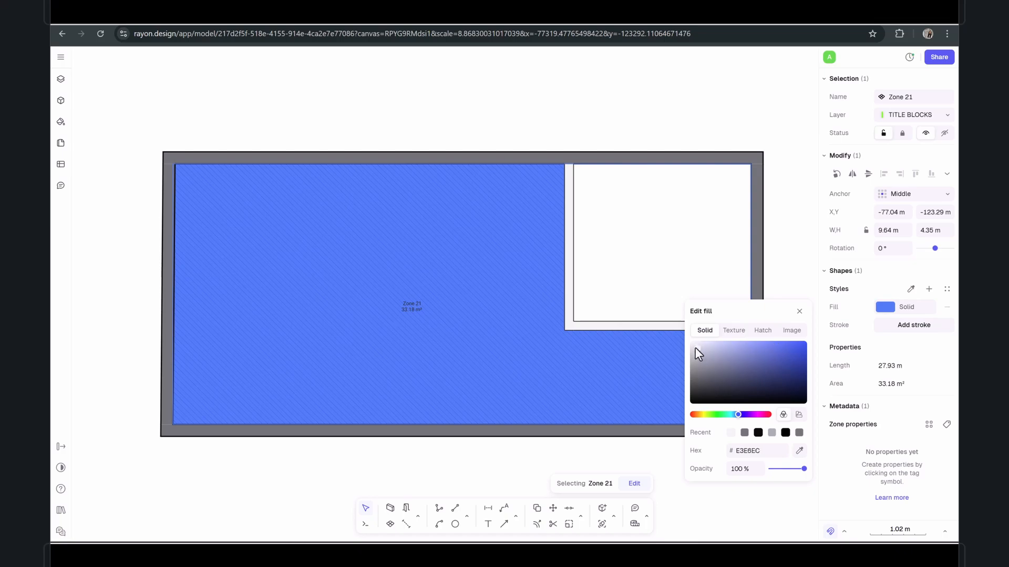
{"action": "left_click_drag", "start_coordinate": [695, 348], "coordinate": [691, 343]}
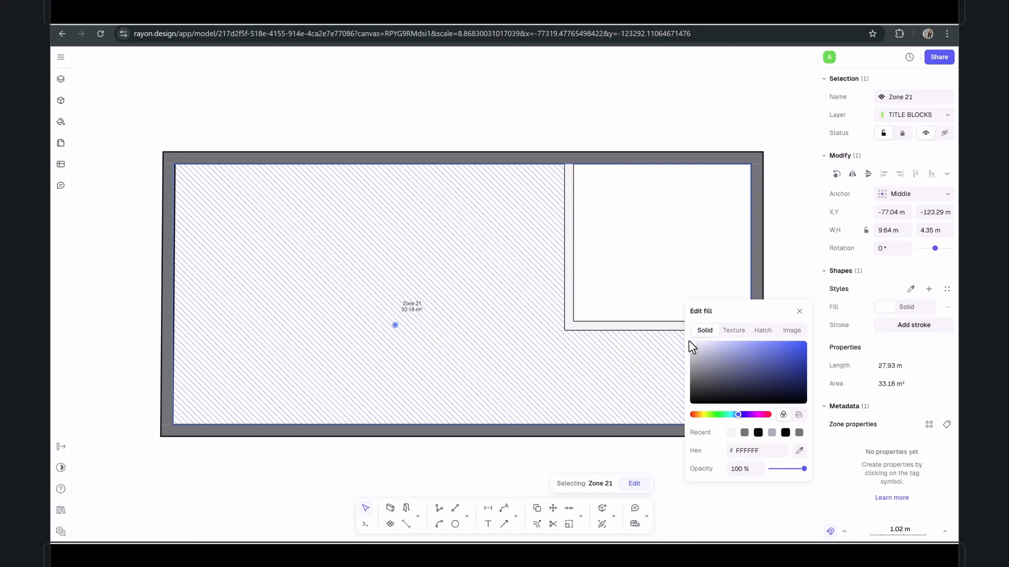
{"action": "left_click", "coordinate": [799, 311]}
Replace the zone name in the large room's tag with Living Room, keep its area field, and move the tag lower in the room
{"action": "left_click", "coordinate": [418, 307]}
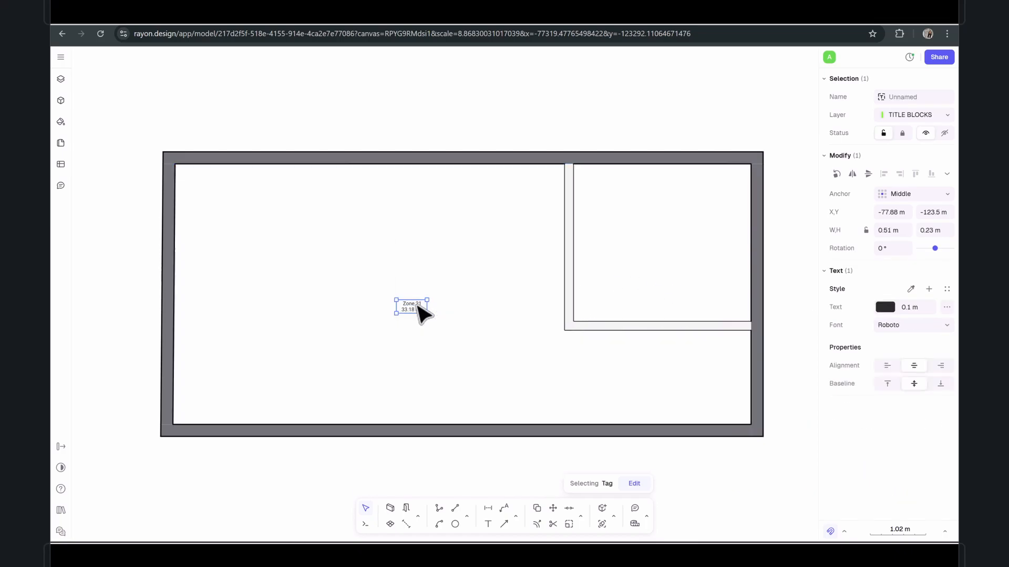
{"action": "double_click", "coordinate": [417, 305]}
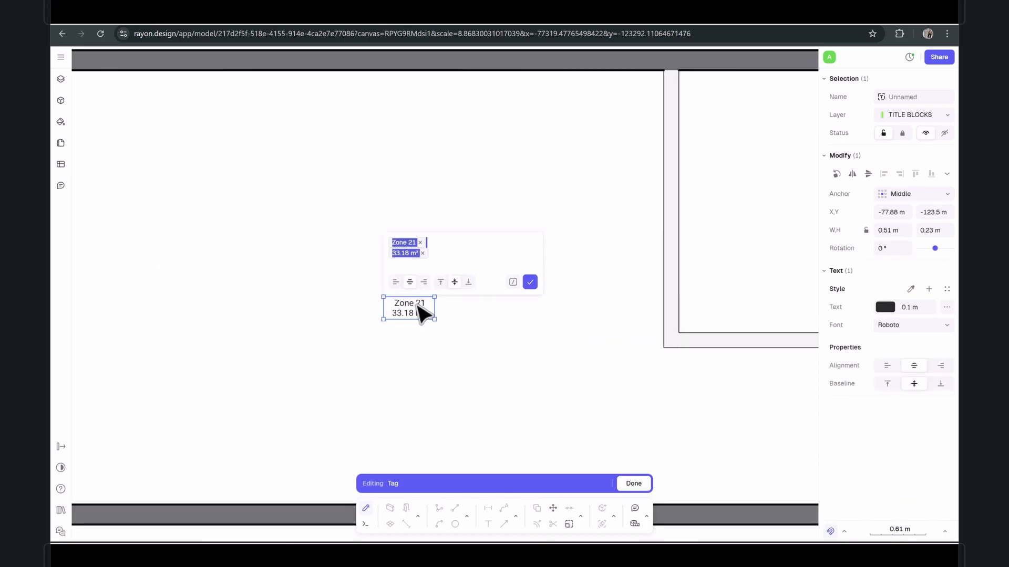
{"action": "left_click", "coordinate": [420, 243]}
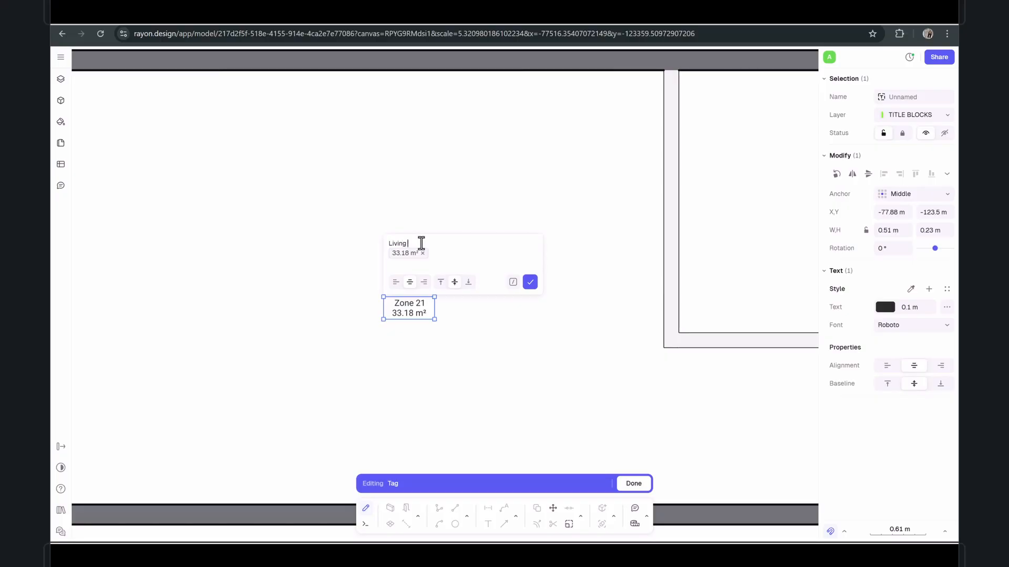
{"action": "left_click", "coordinate": [530, 283]}
{"action": "left_click", "coordinate": [411, 308]}
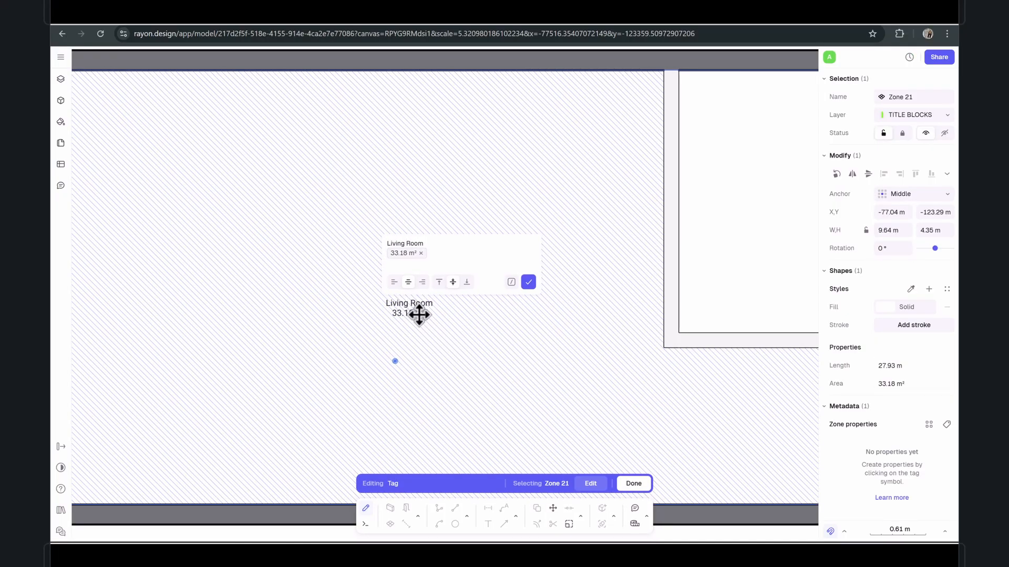
{"action": "left_click", "coordinate": [411, 314]}
{"action": "mouse_move", "coordinate": [412, 313]}
{"action": "left_mouse_down"}
{"action": "mouse_move", "coordinate": [457, 412]}
{"action": "mouse_move", "coordinate": [472, 421]}
{"action": "left_mouse_up"}
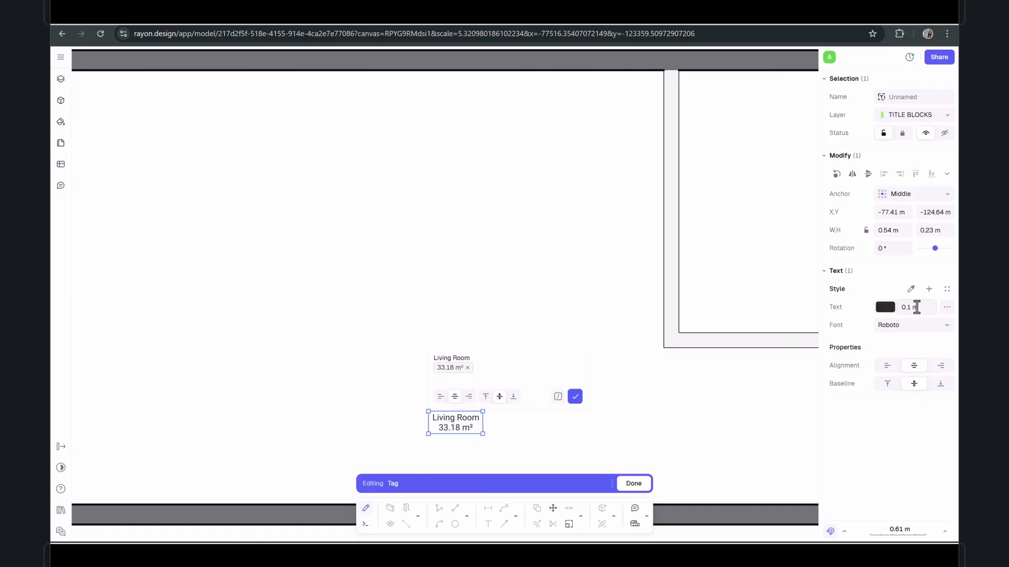
Set the Living Room tag's text color to orange FA7929 and finish editing the tag
{"action": "left_click", "coordinate": [882, 309]}
{"action": "left_click", "coordinate": [773, 332]}
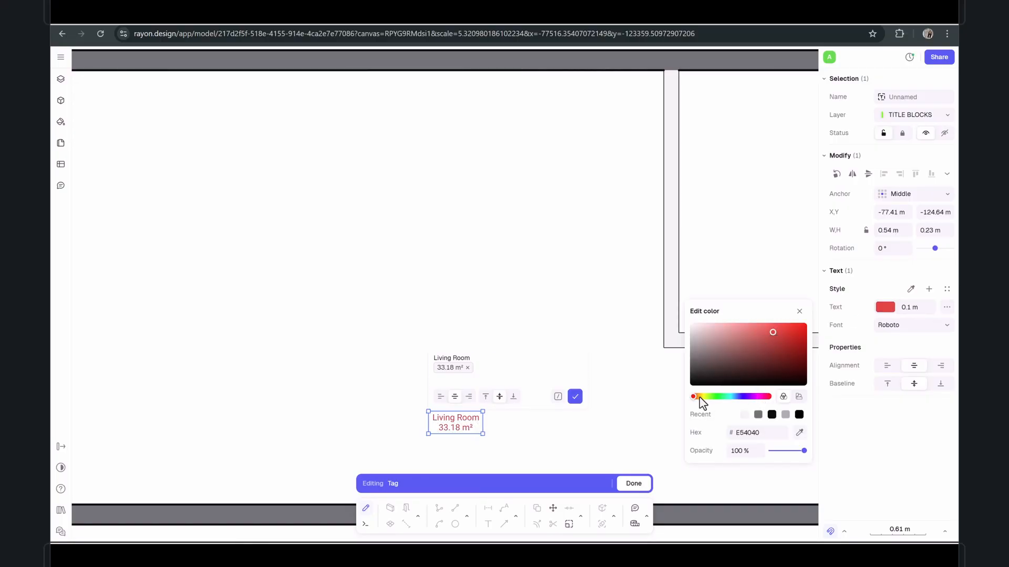
{"action": "left_click_drag", "start_coordinate": [700, 398], "coordinate": [697, 397]}
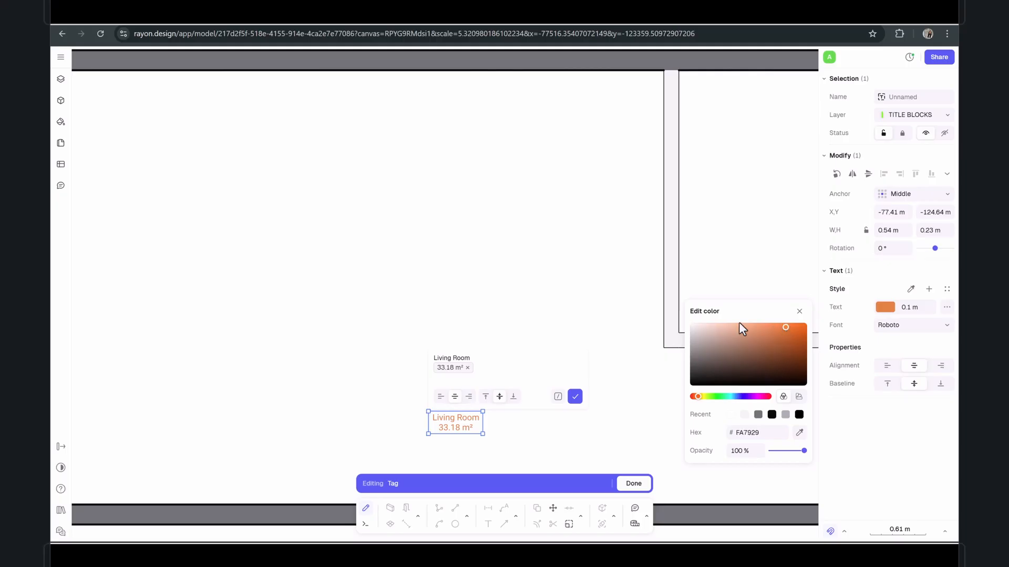
{"action": "left_click", "coordinate": [615, 304]}
{"action": "left_click", "coordinate": [585, 305]}
{"action": "scroll", "coordinate": [585, 304], "scroll_direction": "down", "scroll_amount": 5}
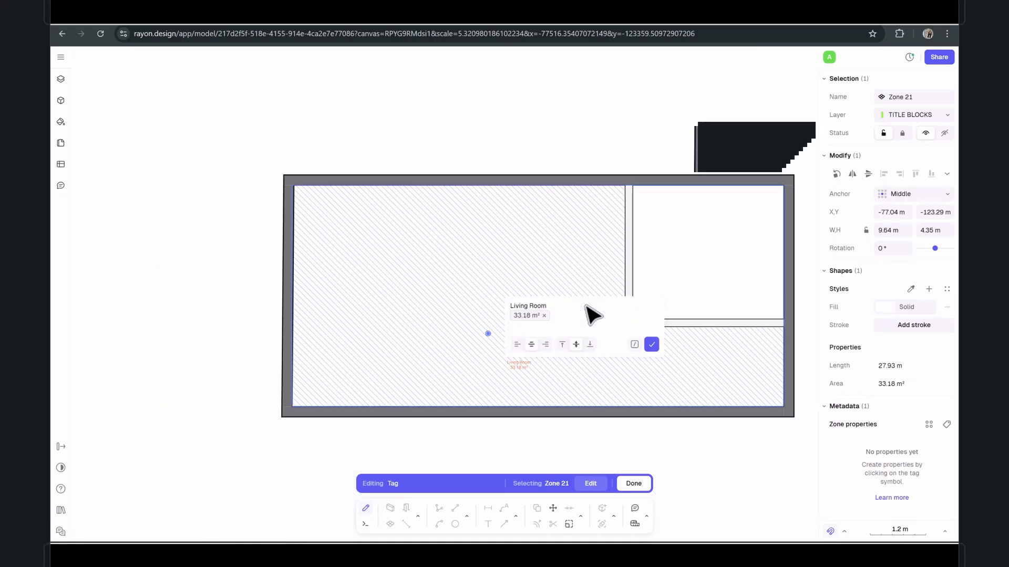
{"action": "left_click", "coordinate": [533, 149]}
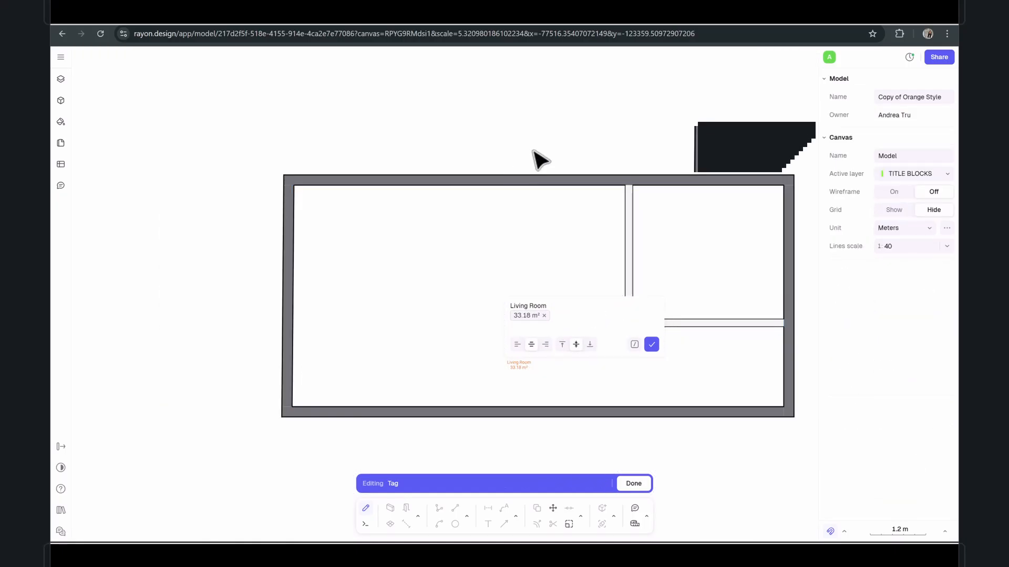
{"action": "left_click", "coordinate": [653, 346]}
Create a zone in the partitioned corner room, review the available hatch patterns and keep the Hexagon fill
{"action": "left_click", "coordinate": [406, 523]}
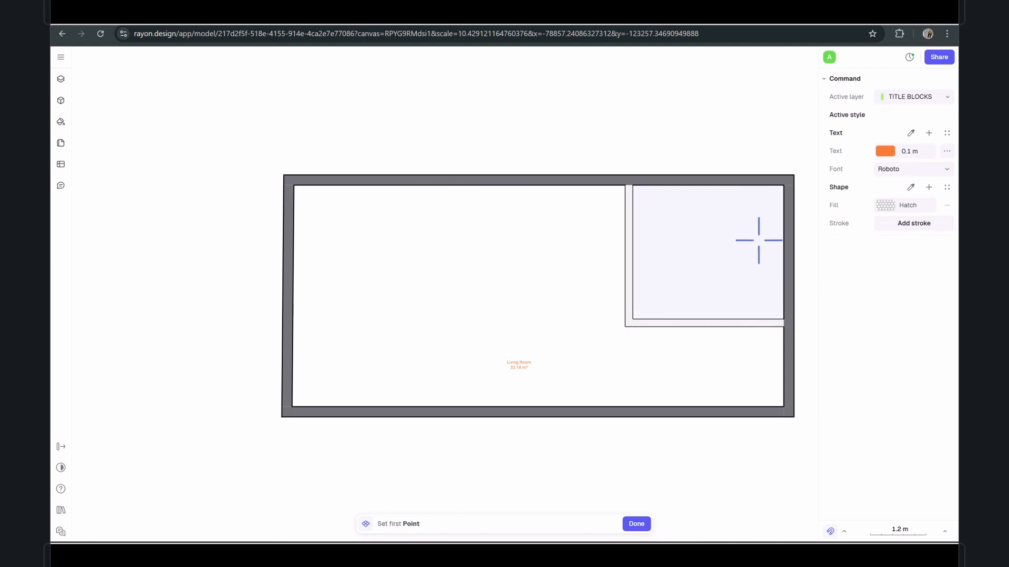
{"action": "left_click", "coordinate": [736, 241]}
{"action": "middle_click_drag", "start_coordinate": [678, 242], "coordinate": [480, 244]}
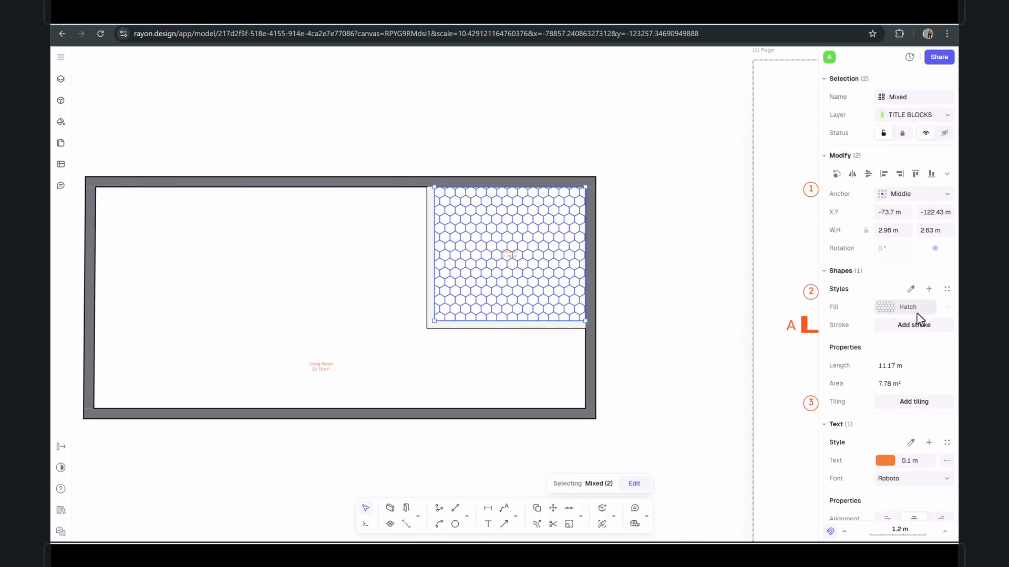
{"action": "left_click", "coordinate": [899, 310]}
{"action": "left_click", "coordinate": [777, 415]}
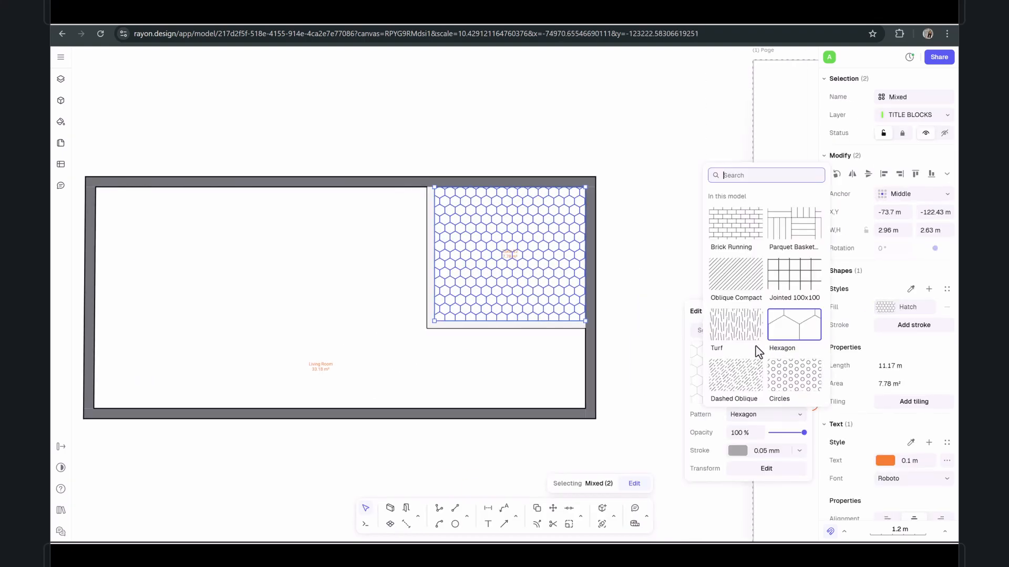
{"action": "scroll", "coordinate": [787, 324], "scroll_direction": "down", "scroll_amount": 3}
{"action": "scroll", "coordinate": [786, 324], "scroll_direction": "up", "scroll_amount": 3}
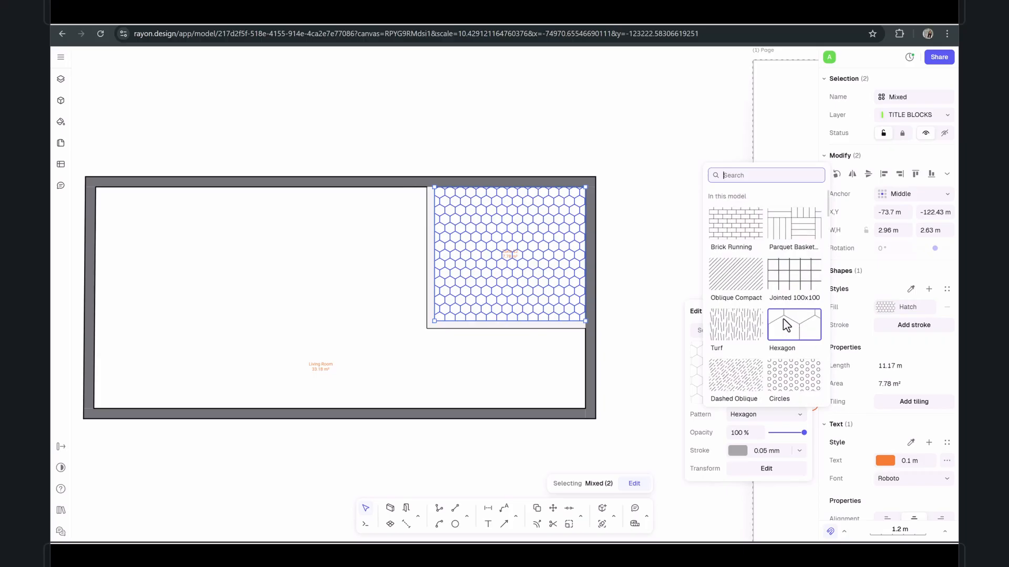
{"action": "left_click", "coordinate": [642, 129]}
Replace the zone name in the corner room's tag with Bathroom, keep its area field and finish editing
{"action": "scroll", "coordinate": [522, 259], "scroll_direction": "up", "scroll_amount": 5}
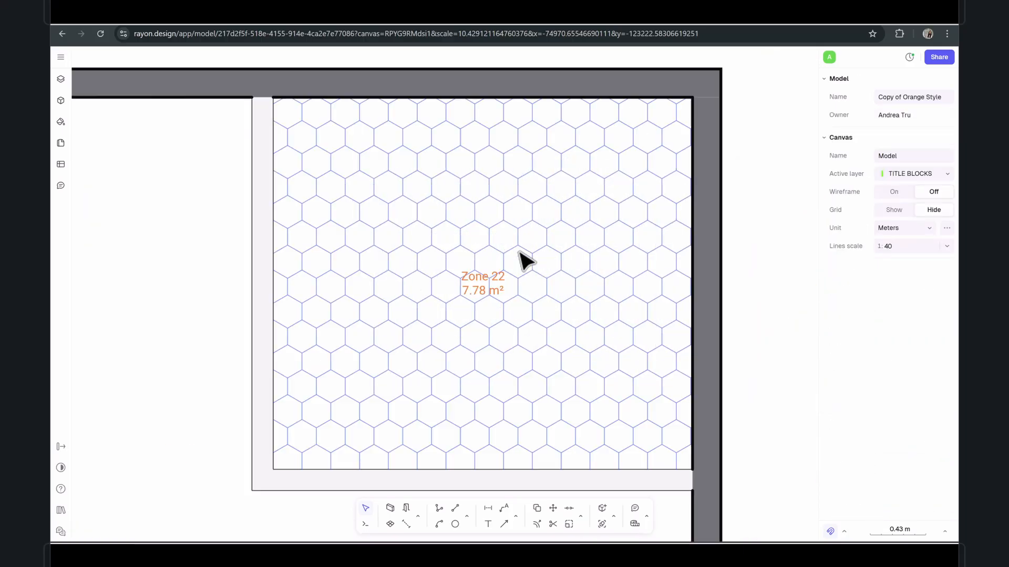
{"action": "double_click", "coordinate": [497, 286]}
{"action": "left_click", "coordinate": [483, 213]}
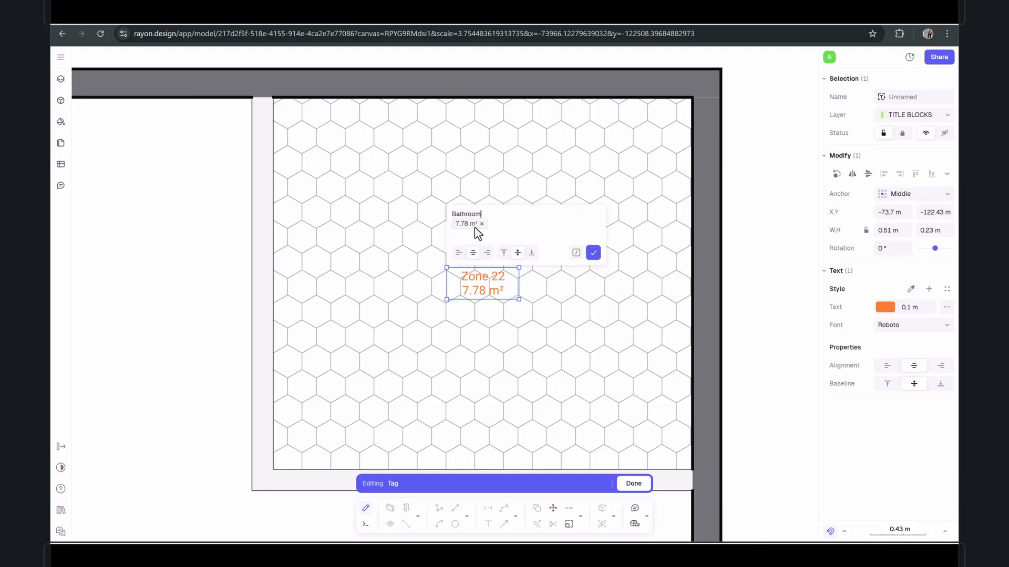
{"action": "type", "text": "Bathroom"}
{"action": "left_click", "coordinate": [594, 254]}
{"action": "left_click", "coordinate": [760, 220]}
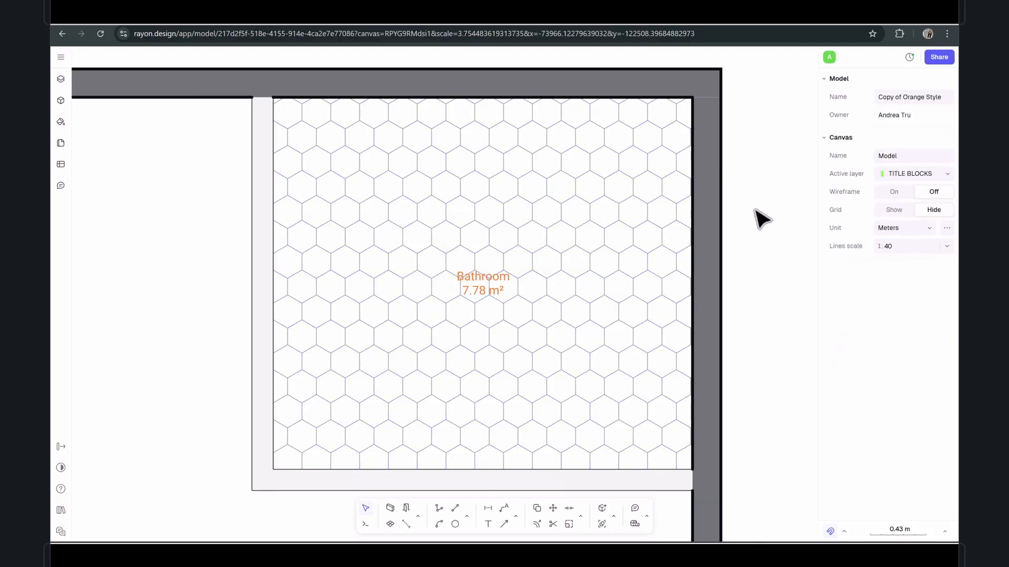
Examine the furniture and equipment layout on the template's Furniture & equipment arrangement plan beside the new floor plan
{"action": "scroll", "coordinate": [743, 221], "scroll_direction": "down", "scroll_amount": 5}
{"action": "middle_click_drag", "start_coordinate": [682, 189], "coordinate": [302, 255]}
{"action": "scroll", "coordinate": [610, 315], "scroll_direction": "up", "scroll_amount": 6}
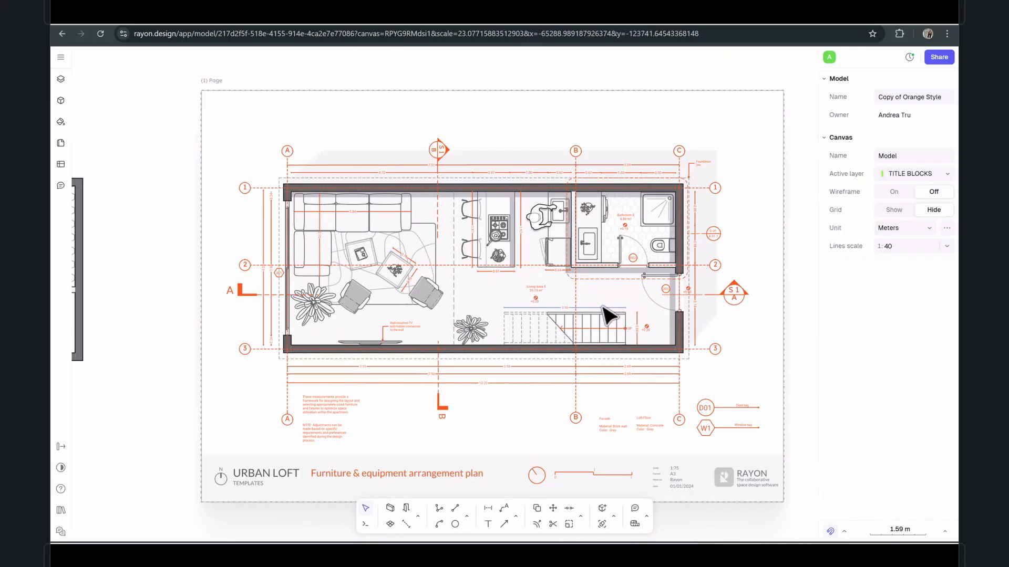
{"action": "scroll", "coordinate": [607, 315], "scroll_direction": "down", "scroll_amount": 4}
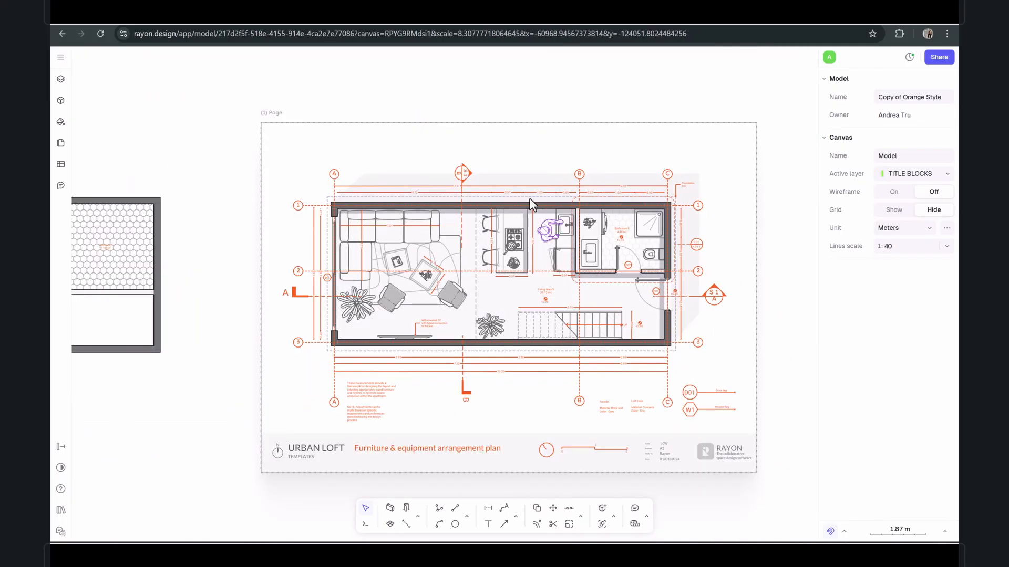
{"action": "scroll", "coordinate": [453, 262], "scroll_direction": "up", "scroll_amount": 3}
{"action": "scroll", "coordinate": [453, 262], "scroll_direction": "down", "scroll_amount": 2}
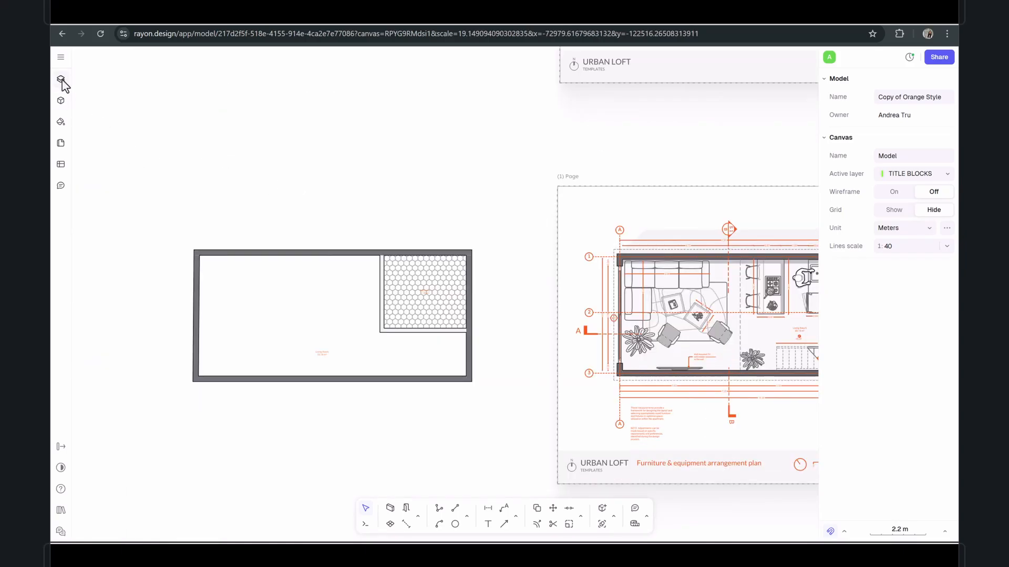
Examine the range of Rayon block libraries available for furnishing the plan
{"action": "left_click", "coordinate": [61, 101]}
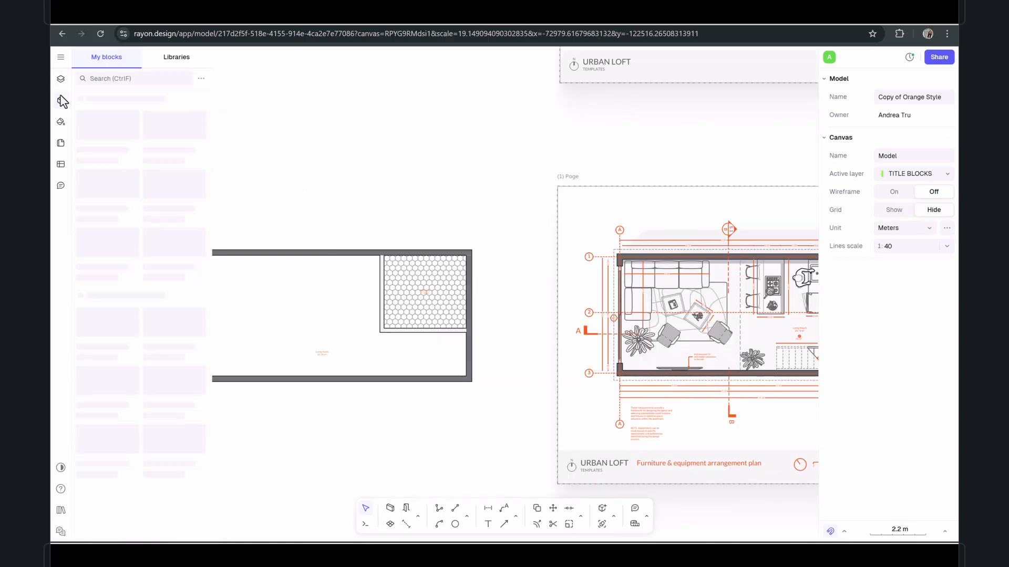
{"action": "left_click", "coordinate": [177, 64]}
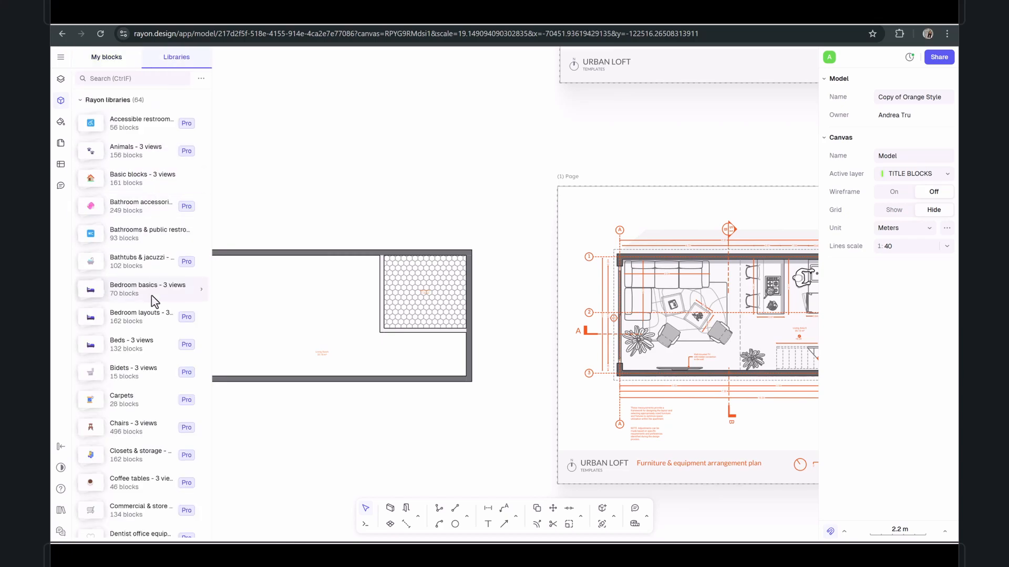
{"action": "scroll", "coordinate": [141, 278], "scroll_direction": "down", "scroll_amount": 15}
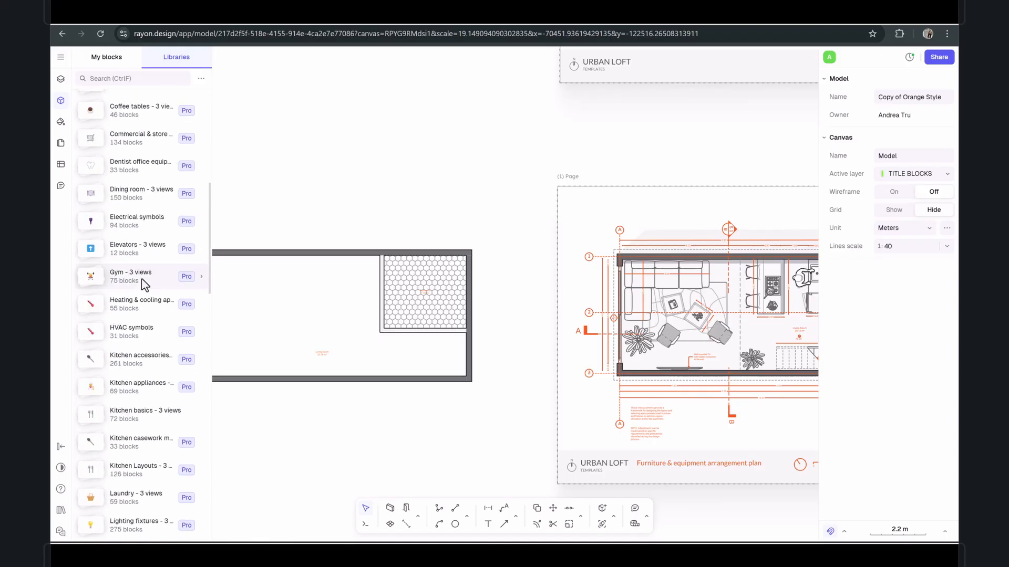
{"action": "scroll", "coordinate": [143, 286], "scroll_direction": "down", "scroll_amount": 5}
{"action": "scroll", "coordinate": [142, 286], "scroll_direction": "down", "scroll_amount": 1}
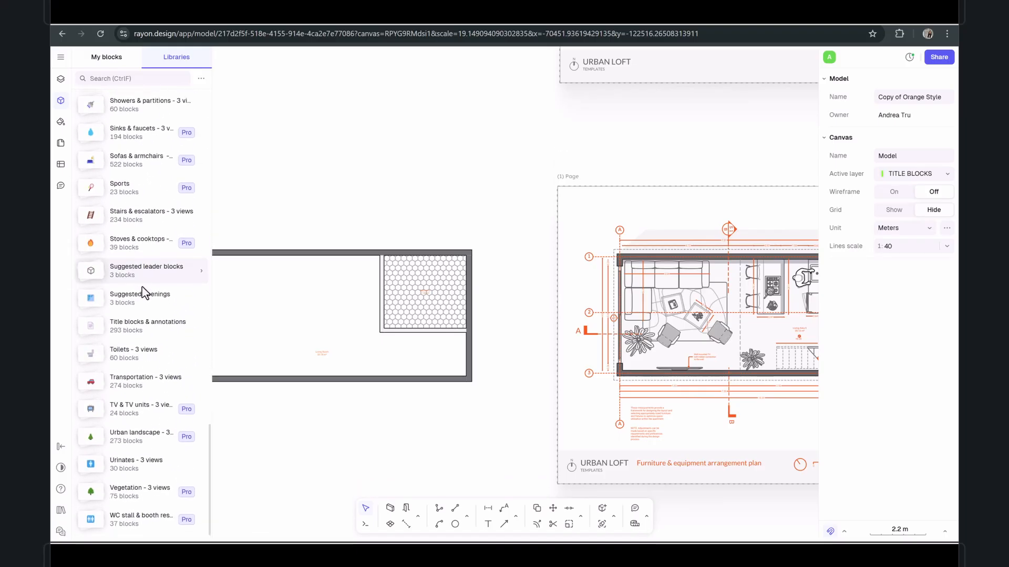
{"action": "scroll", "coordinate": [142, 287], "scroll_direction": "up", "scroll_amount": 5}
{"action": "scroll", "coordinate": [142, 291], "scroll_direction": "up", "scroll_amount": 14}
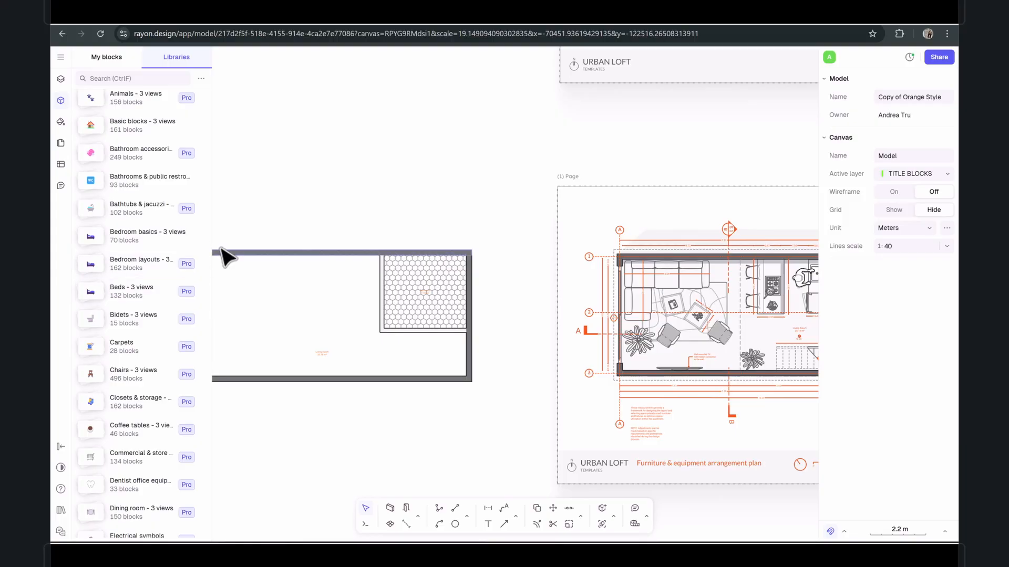
{"action": "scroll", "coordinate": [157, 197], "scroll_direction": "up", "scroll_amount": 2}
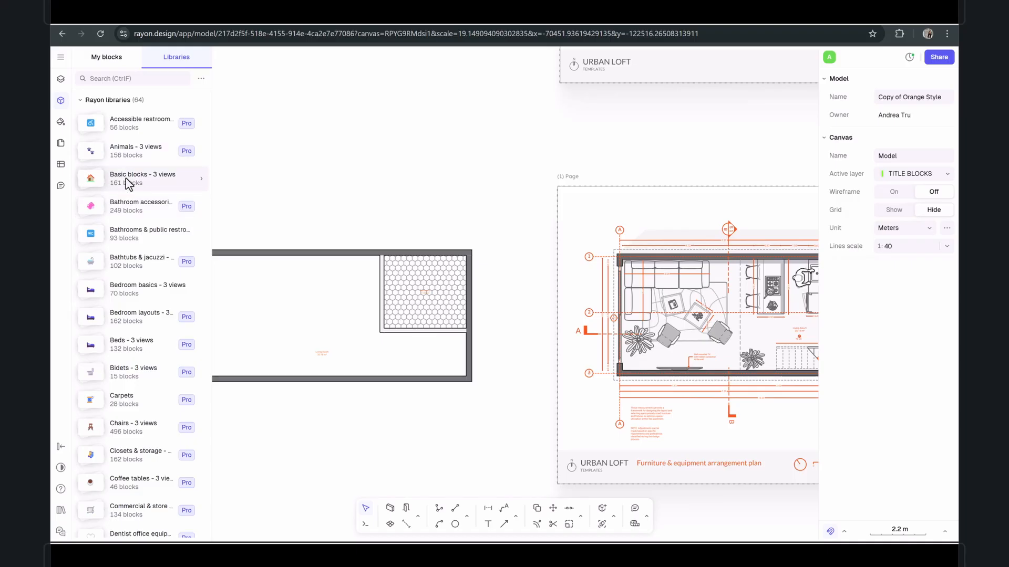
Open the Basic blocks - 3 views library and import the Electric stove S block into the model
{"action": "left_click", "coordinate": [184, 179]}
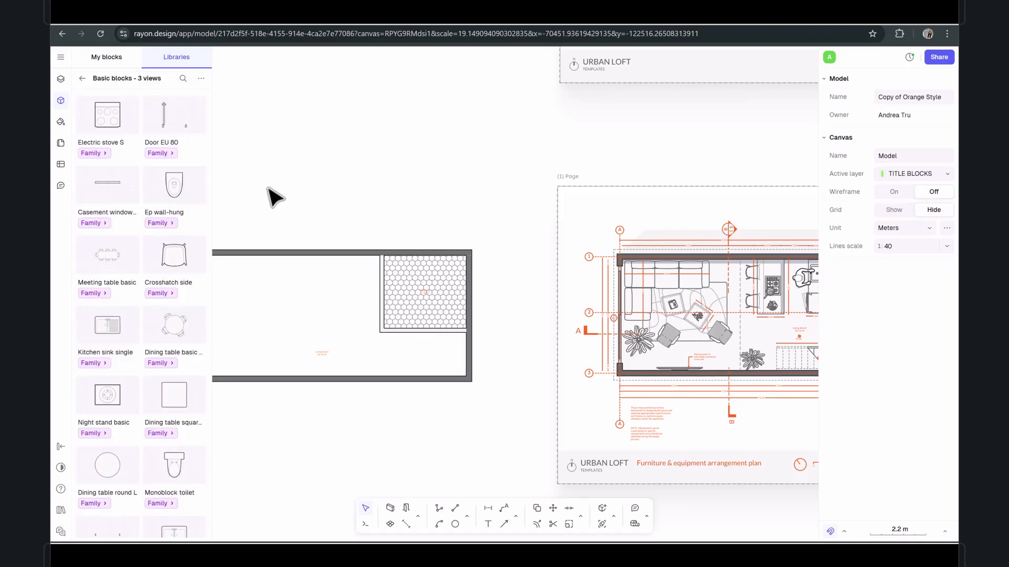
{"action": "left_click", "coordinate": [83, 78]}
{"action": "left_click", "coordinate": [147, 179]}
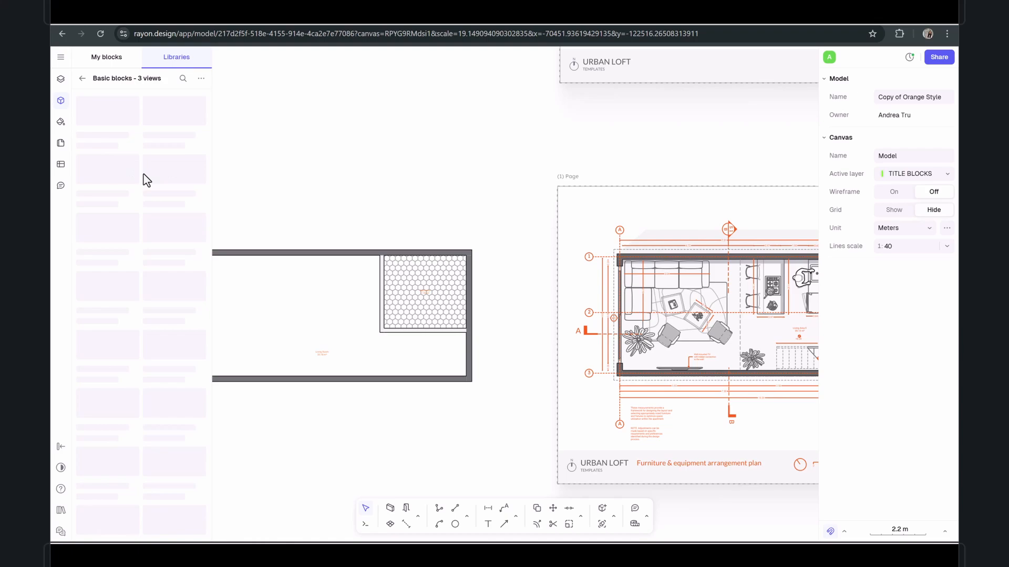
{"action": "left_click", "coordinate": [131, 148]}
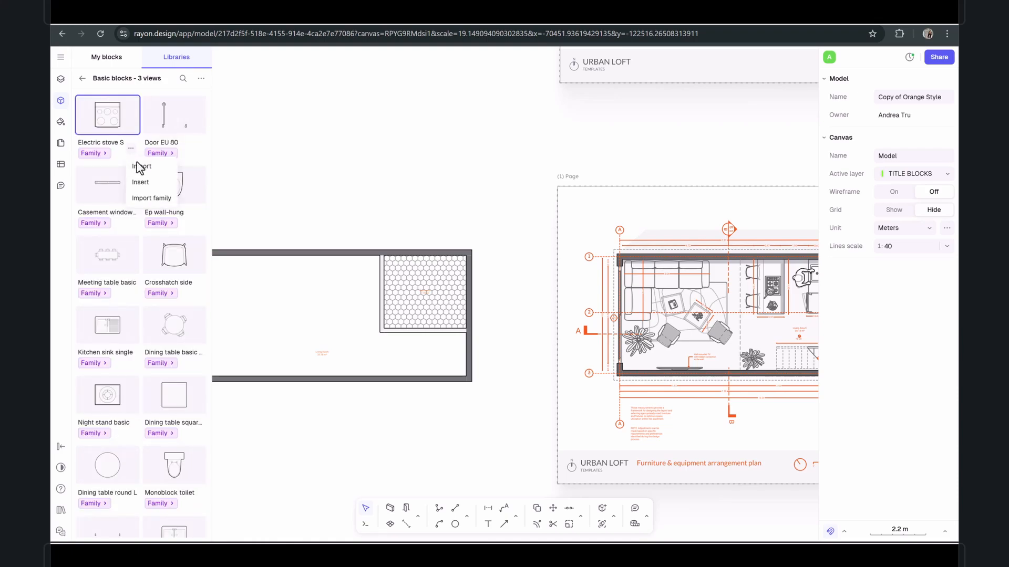
{"action": "left_click", "coordinate": [142, 168]}
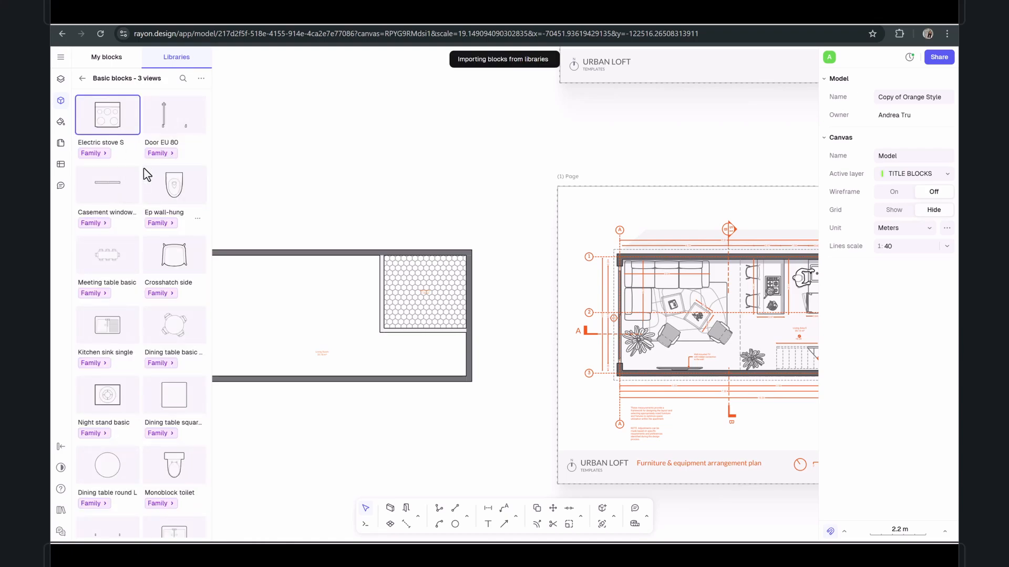
Review the blocks available in the model, from the current-model blocks to those imported from the furniture libraries
{"action": "left_click", "coordinate": [109, 59]}
{"action": "scroll", "coordinate": [126, 174], "scroll_direction": "down", "scroll_amount": 5}
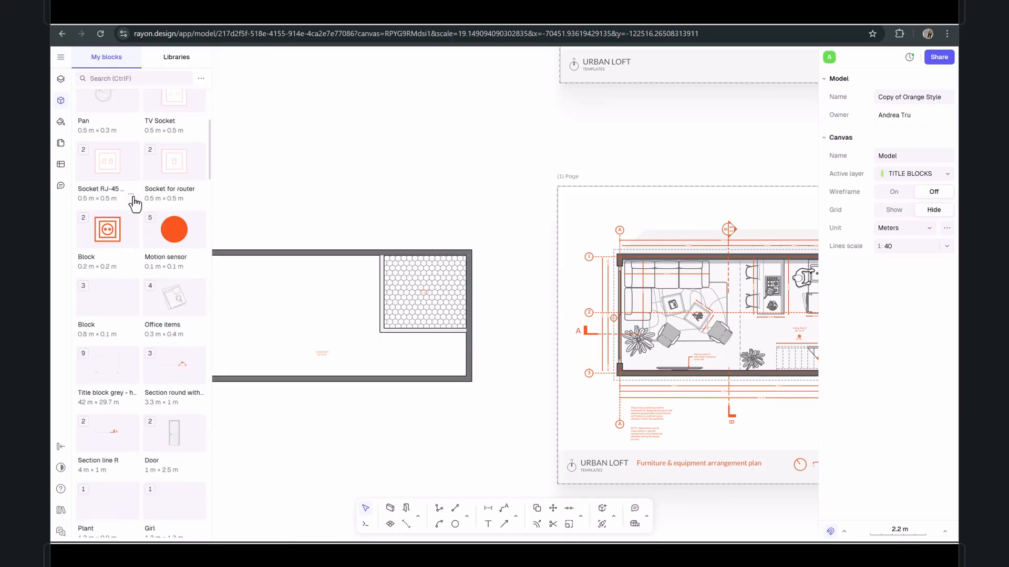
{"action": "scroll", "coordinate": [140, 241], "scroll_direction": "down", "scroll_amount": 20}
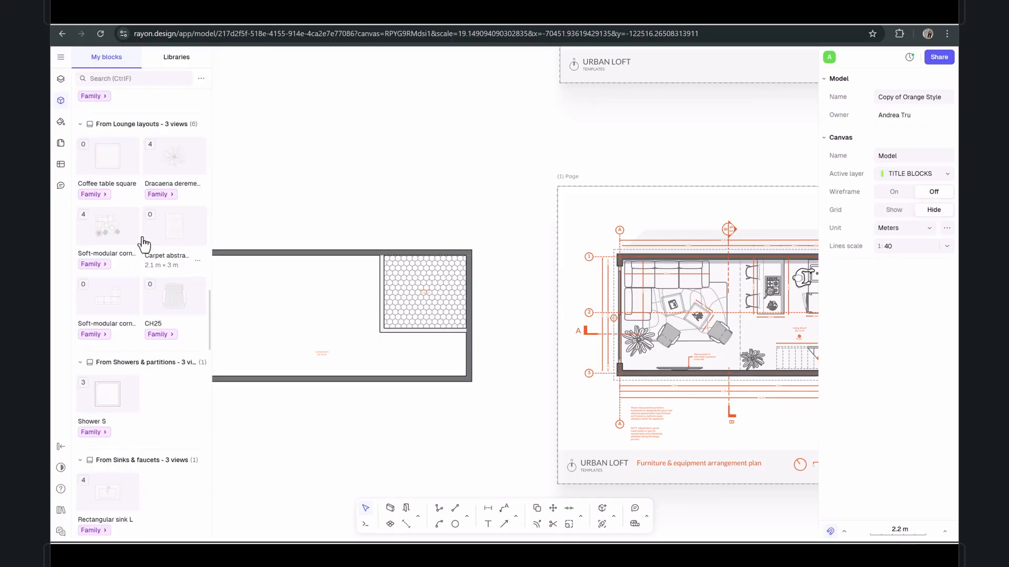
{"action": "scroll", "coordinate": [143, 244], "scroll_direction": "down", "scroll_amount": 10}
{"action": "scroll", "coordinate": [144, 244], "scroll_direction": "up", "scroll_amount": 15}
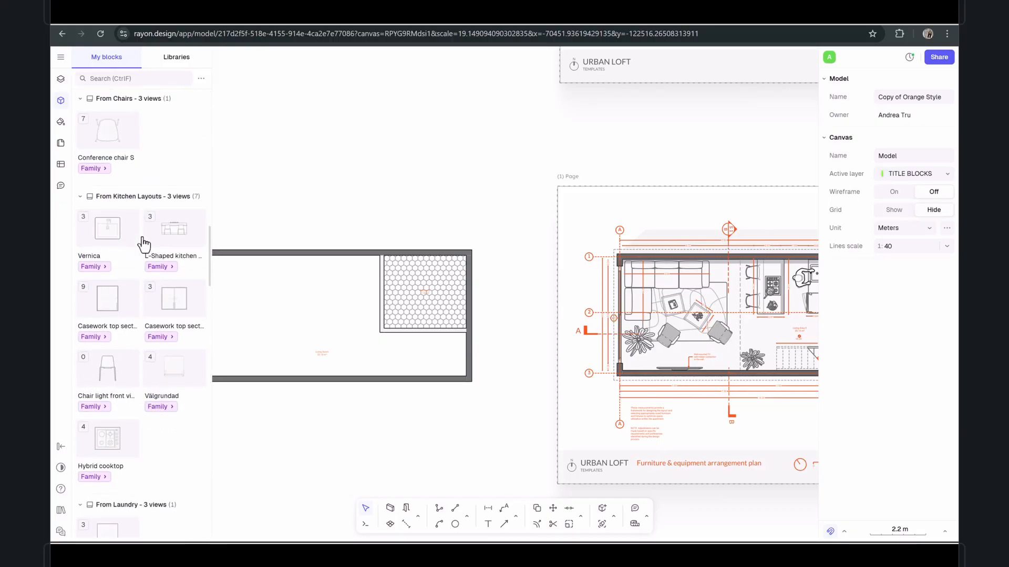
{"action": "scroll", "coordinate": [144, 244], "scroll_direction": "up", "scroll_amount": 10}
{"action": "scroll", "coordinate": [257, 160], "scroll_direction": "down", "scroll_amount": 8}
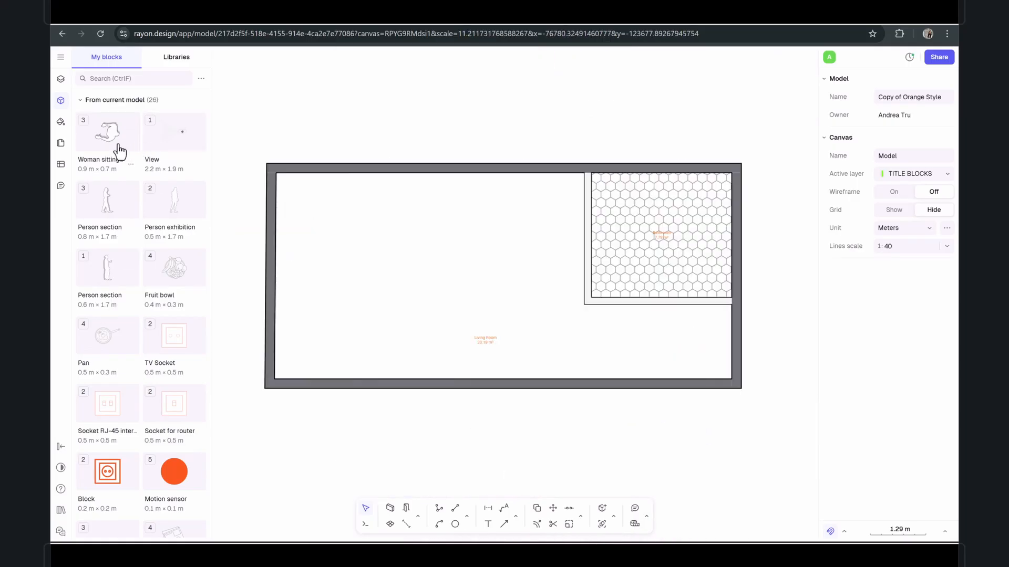
Try the Woman sitting at the table block in the living room, rotated 102.7°, and delete it
{"action": "left_click_drag", "start_coordinate": [119, 151], "coordinate": [394, 153]}
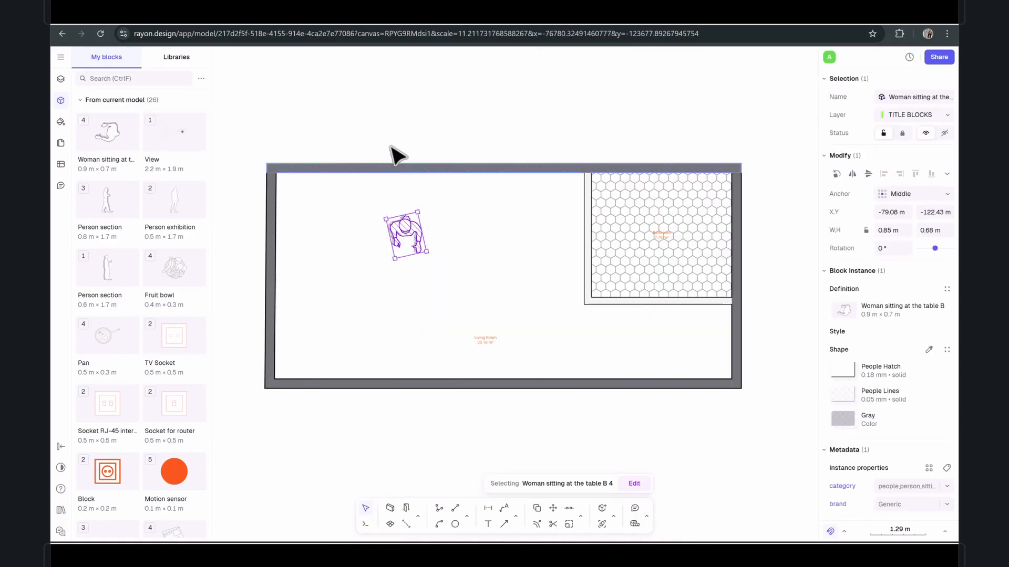
{"action": "left_click", "coordinate": [401, 226]}
{"action": "left_click", "coordinate": [405, 232]}
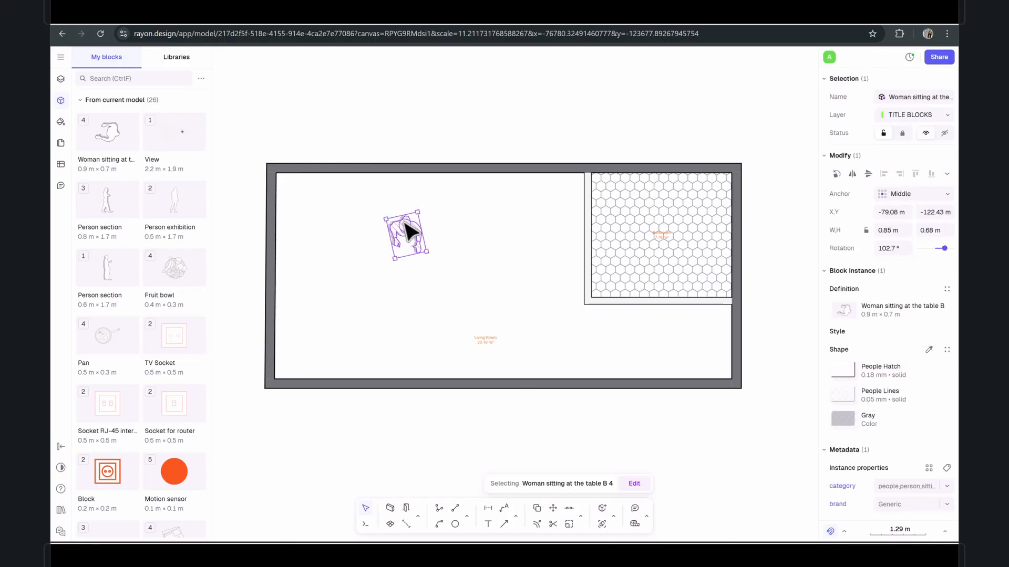
{"action": "key", "text": "Delete"}
Copy the soft-modular corner lounge set from the template's furniture plan into the upper-left corner of the new living room
{"action": "scroll", "coordinate": [408, 131], "scroll_direction": "down", "scroll_amount": 5}
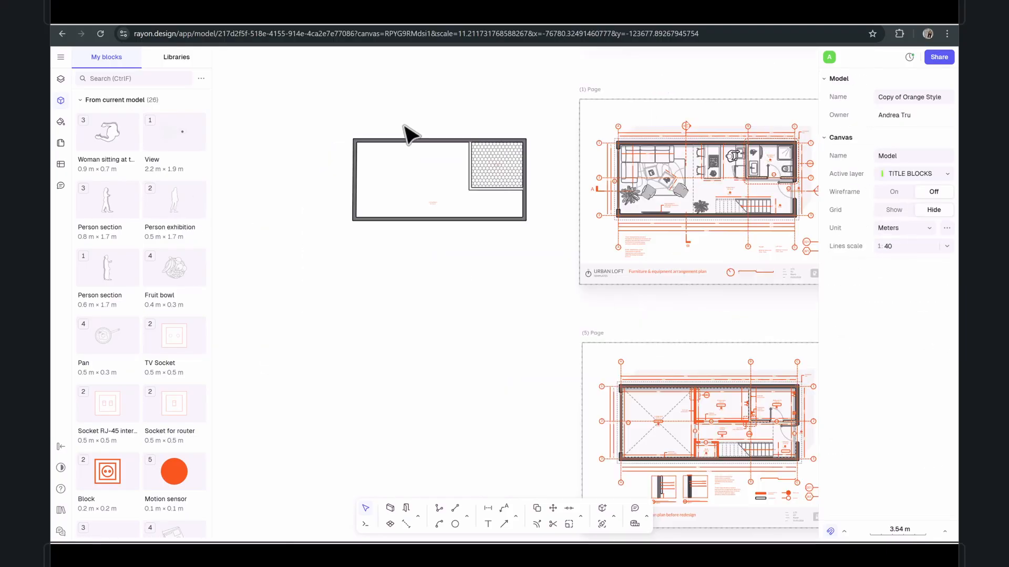
{"action": "middle_click_drag", "start_coordinate": [536, 259], "coordinate": [500, 324]}
{"action": "scroll", "coordinate": [378, 252], "scroll_direction": "up", "scroll_amount": 2}
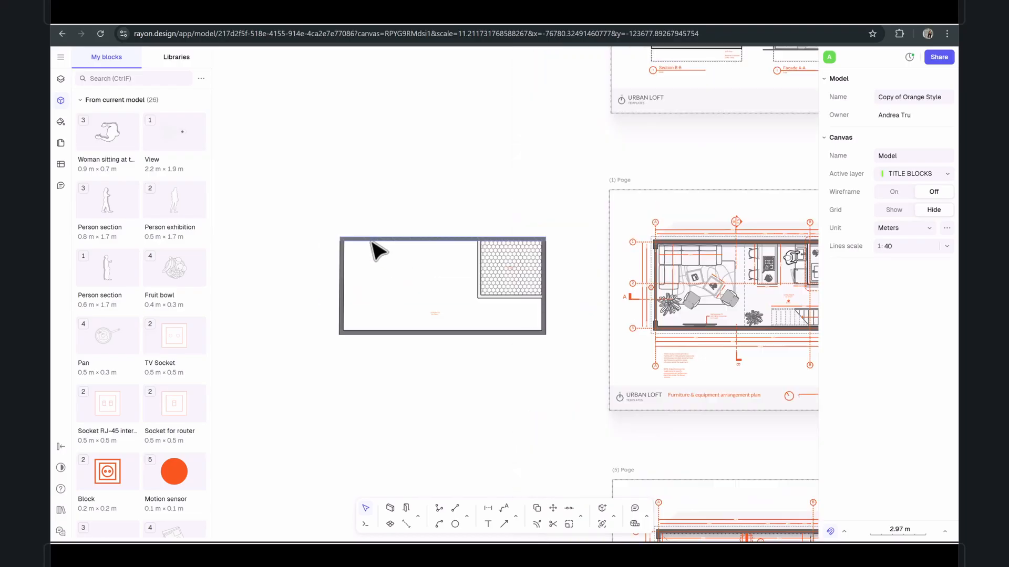
{"action": "left_click", "coordinate": [653, 252]}
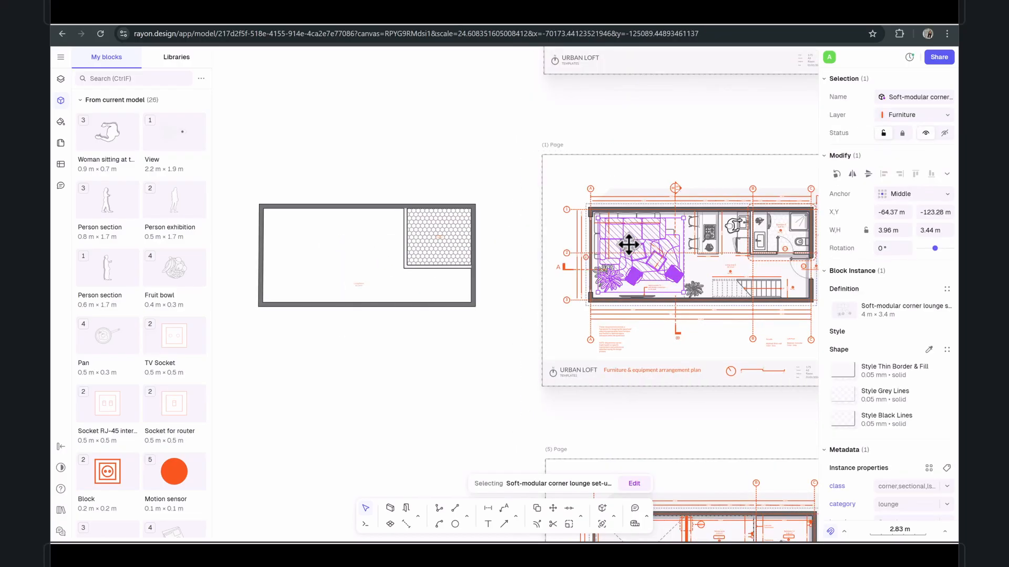
{"action": "left_click_drag", "start_coordinate": [627, 246], "coordinate": [263, 227], "text": "alt"}
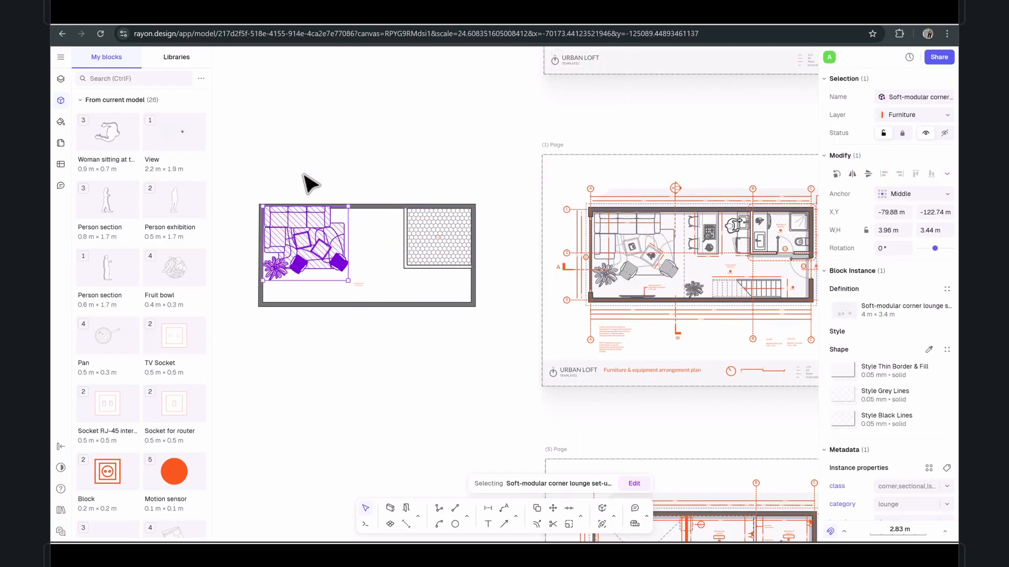
{"action": "left_click", "coordinate": [322, 186]}
Shift the copied lounge set so it sits just inside the living room's upper-left wall corner
{"action": "middle_click_drag", "start_coordinate": [322, 187], "coordinate": [411, 181]}
{"action": "scroll", "coordinate": [376, 230], "scroll_direction": "up", "scroll_amount": 4}
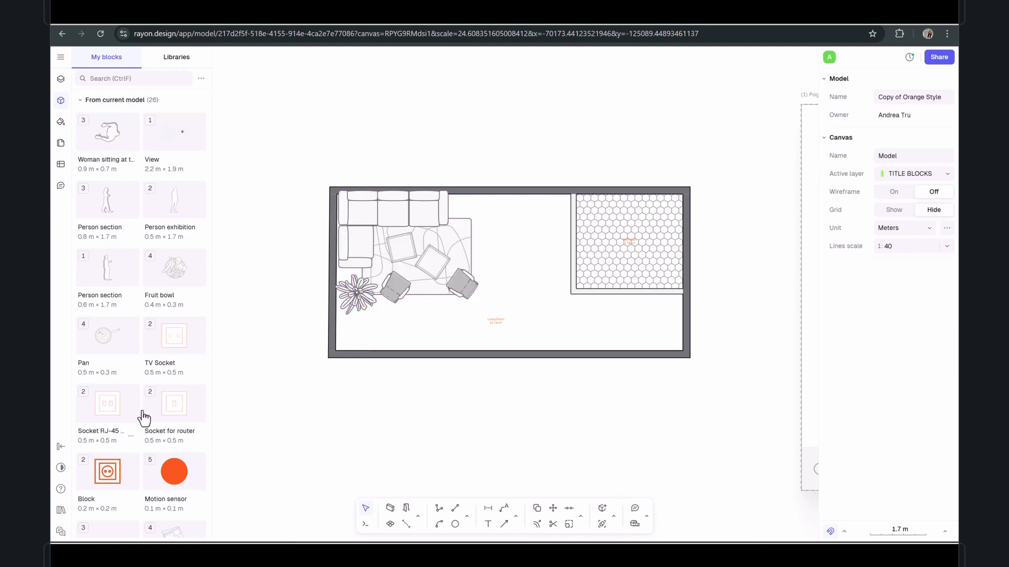
{"action": "scroll", "coordinate": [368, 234], "scroll_direction": "up", "scroll_amount": 4}
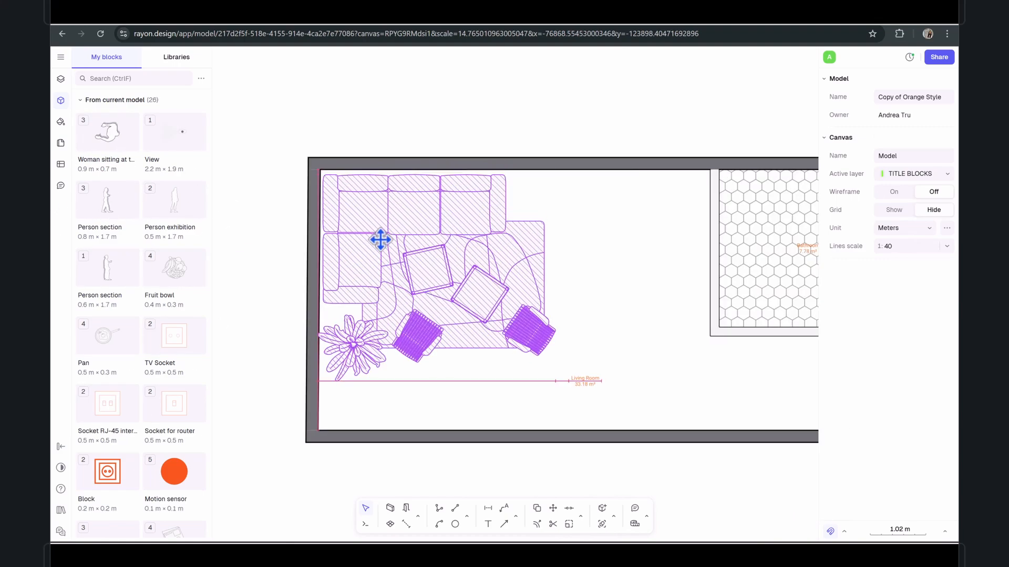
{"action": "left_click", "coordinate": [380, 234]}
{"action": "left_click", "coordinate": [360, 110]}
Move the potted plant away from the Living Room tag and reposition the tag in the open floor area above the stairs
{"action": "scroll", "coordinate": [410, 187], "scroll_direction": "down", "scroll_amount": 6}
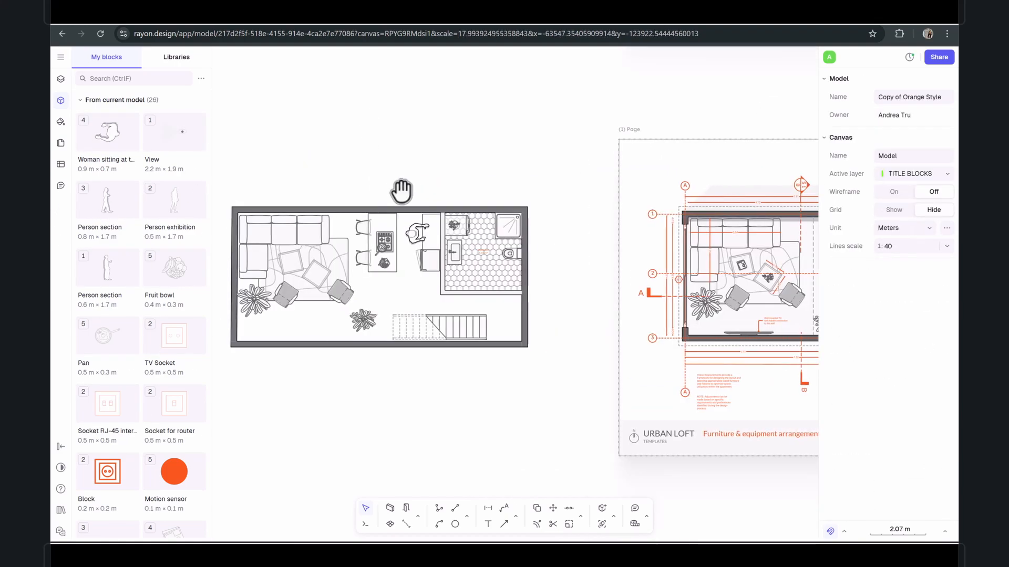
{"action": "middle_click_drag", "start_coordinate": [398, 191], "coordinate": [473, 175]}
{"action": "scroll", "coordinate": [390, 197], "scroll_direction": "up", "scroll_amount": 4}
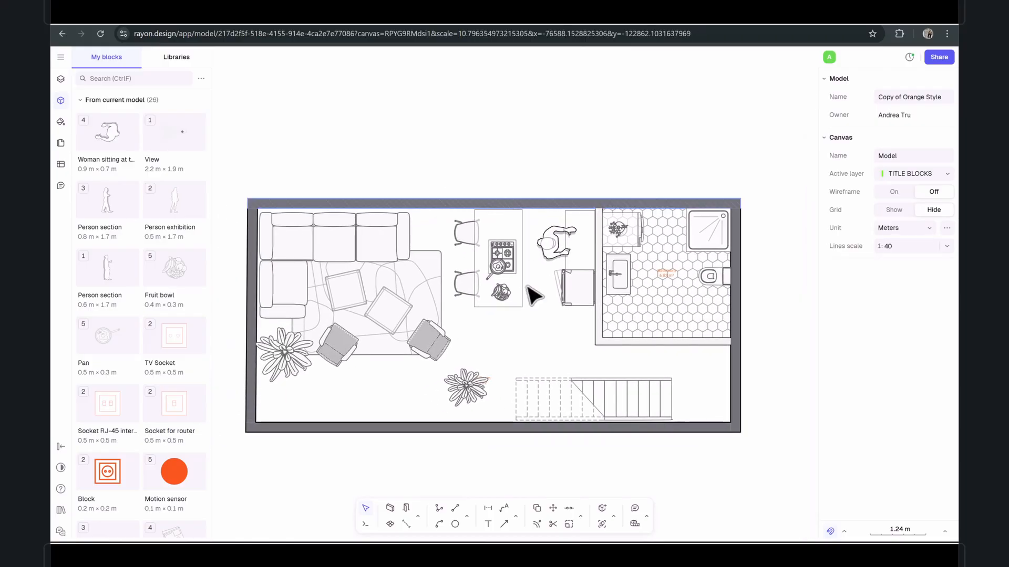
{"action": "scroll", "coordinate": [494, 387], "scroll_direction": "up", "scroll_amount": 5}
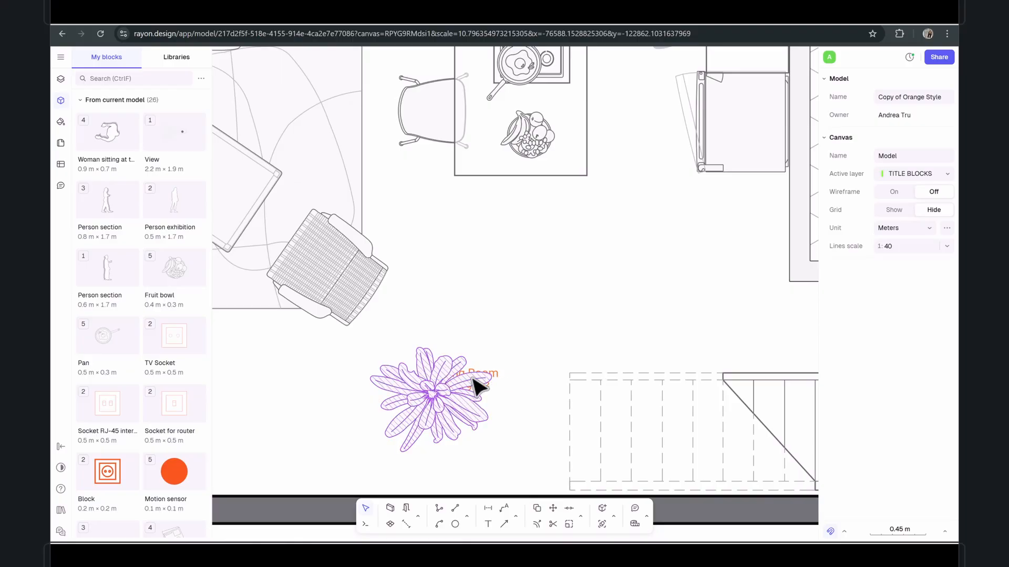
{"action": "left_click_drag", "start_coordinate": [441, 382], "coordinate": [348, 409]}
{"action": "left_click_drag", "start_coordinate": [474, 377], "coordinate": [501, 346]}
{"action": "scroll", "coordinate": [501, 346], "scroll_direction": "down", "scroll_amount": 5}
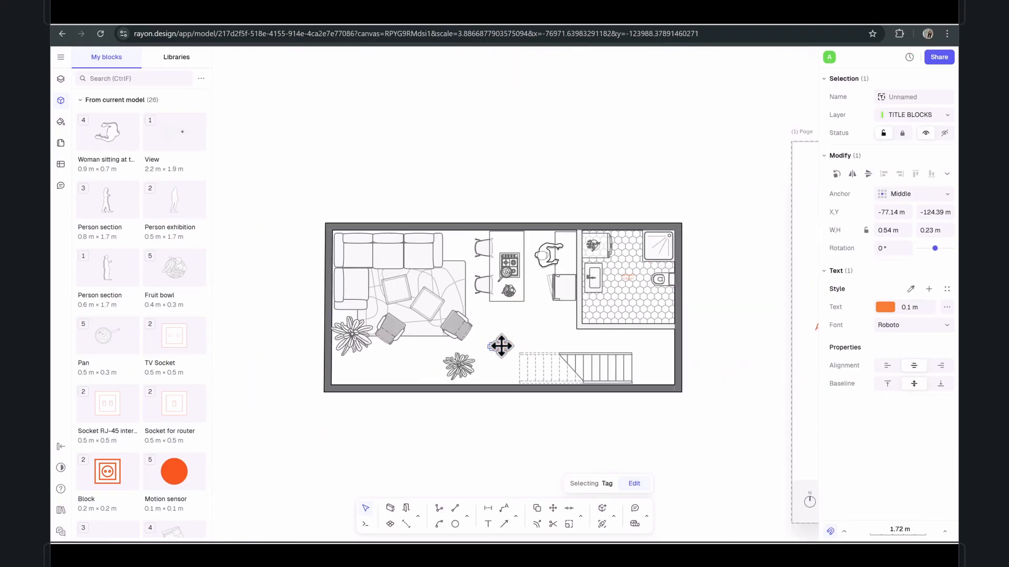
{"action": "left_click", "coordinate": [498, 211]}
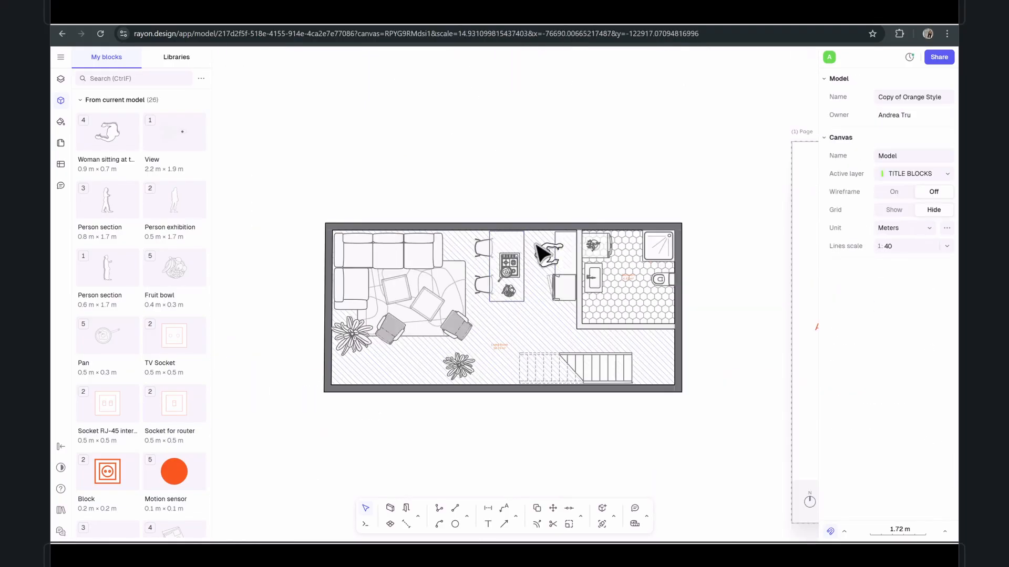
Search the block libraries for windows and insert the Window 1500 block into the living room's left exterior wall
{"action": "scroll", "coordinate": [348, 368], "scroll_direction": "up", "scroll_amount": 2}
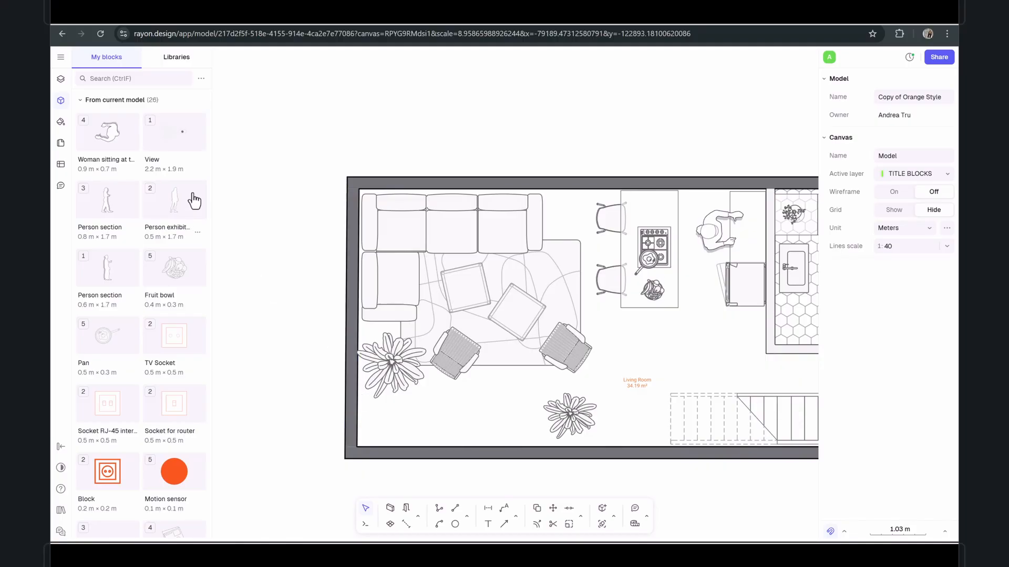
{"action": "left_click", "coordinate": [65, 79]}
{"action": "left_click", "coordinate": [61, 100]}
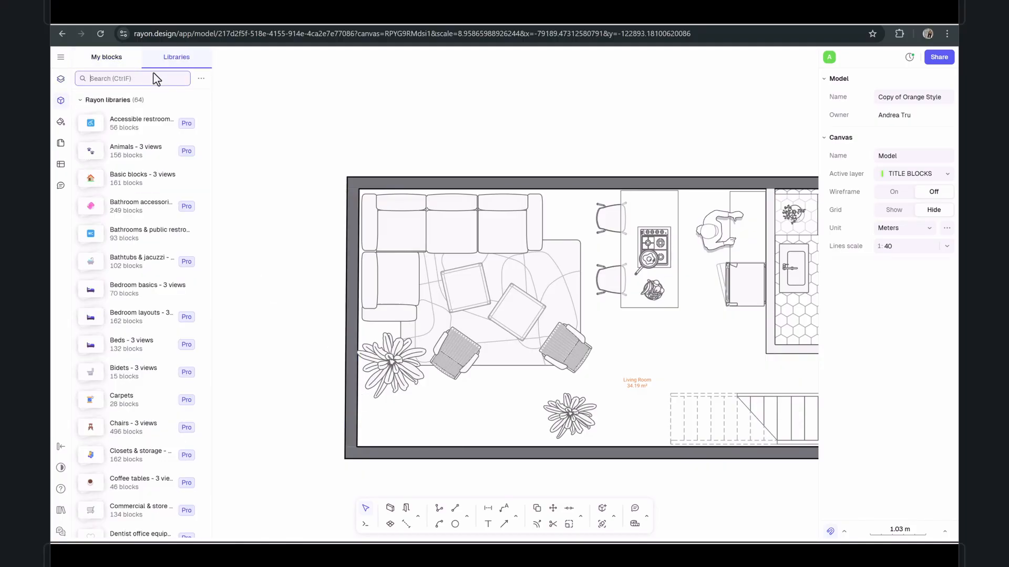
{"action": "type", "text": "windows"}
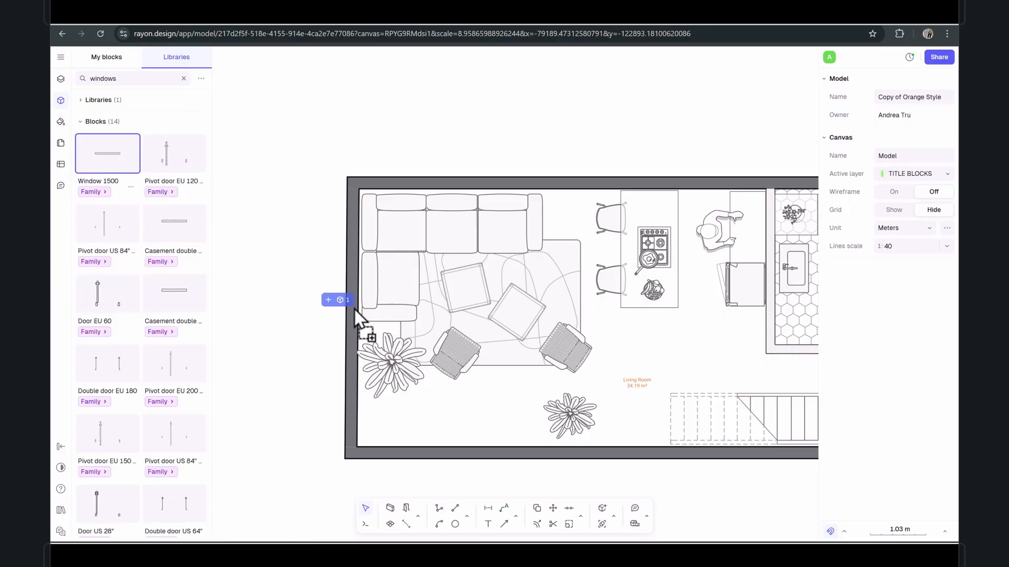
{"action": "left_click_drag", "start_coordinate": [354, 309], "coordinate": [353, 310]}
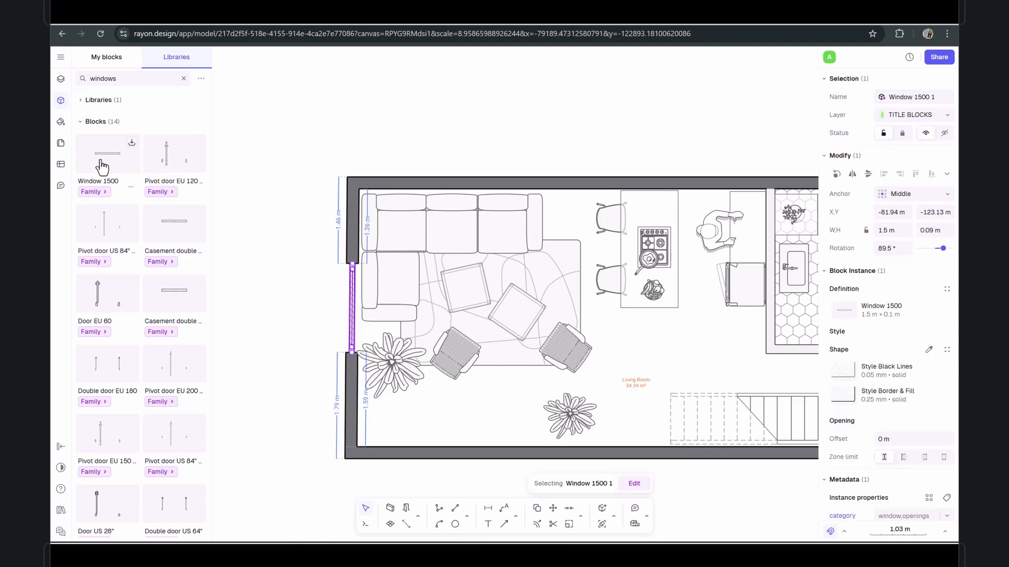
Stretch the new window at both ends so it spans most of the left exterior wall
{"action": "left_click_drag", "start_coordinate": [353, 262], "coordinate": [349, 211]}
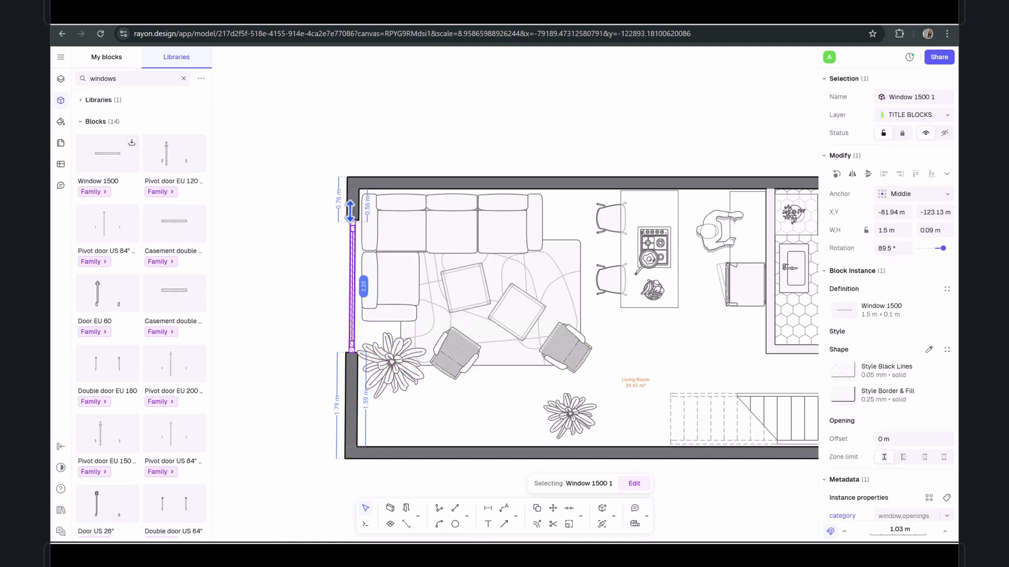
{"action": "left_click_drag", "start_coordinate": [348, 351], "coordinate": [345, 433]}
{"action": "left_click", "coordinate": [309, 322]}
{"action": "middle_click_drag", "start_coordinate": [308, 322], "coordinate": [248, 301]}
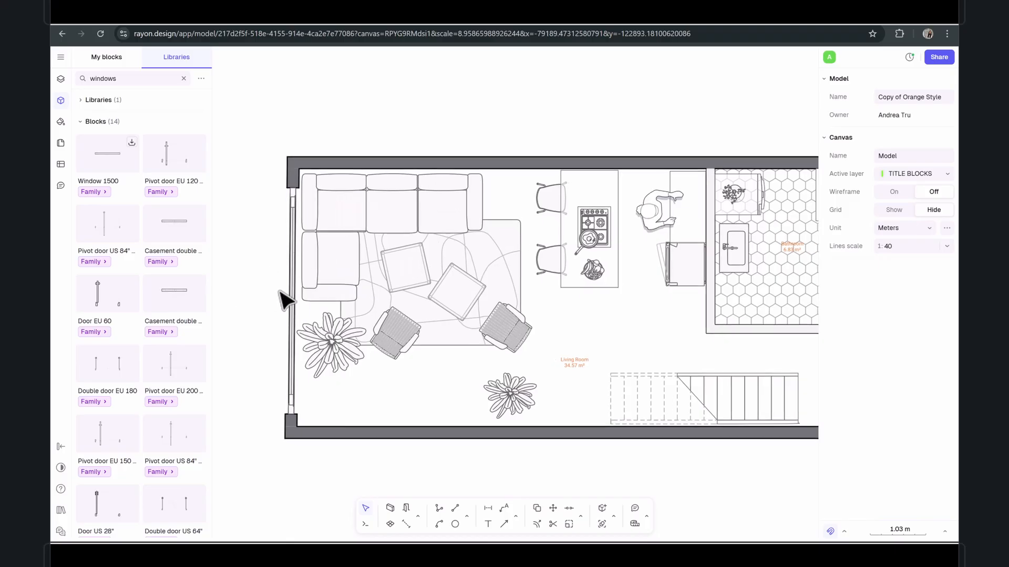
Insert the Pivot door EU 120 glass block at the lower exterior wall beside the stairs
{"action": "left_click_drag", "start_coordinate": [159, 166], "coordinate": [802, 374]}
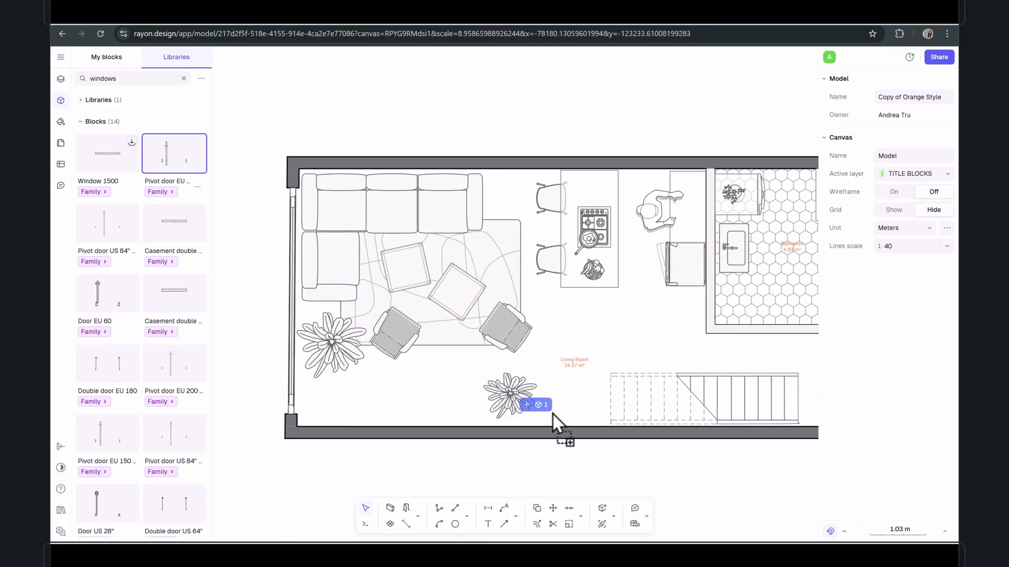
{"action": "scroll", "coordinate": [580, 386], "scroll_direction": "down", "scroll_amount": 5}
{"action": "middle_click_drag", "start_coordinate": [601, 368], "coordinate": [510, 356]}
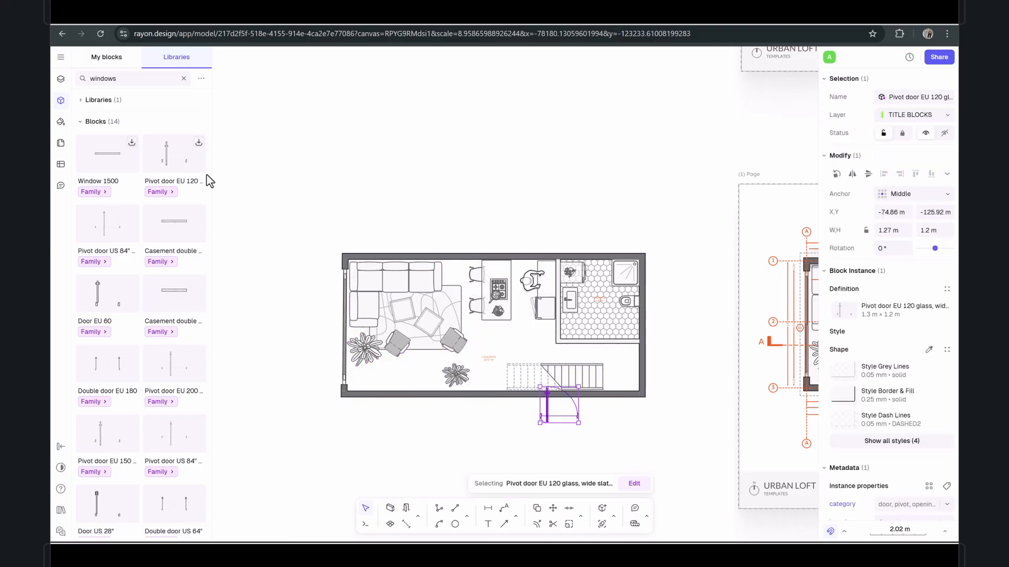
Move the pivot glass door into the right exterior wall, in the gap between the bathroom and the lower corner
{"action": "left_click_drag", "start_coordinate": [547, 412], "coordinate": [642, 348]}
{"action": "left_click", "coordinate": [690, 307]}
{"action": "scroll", "coordinate": [686, 313], "scroll_direction": "up", "scroll_amount": 3}
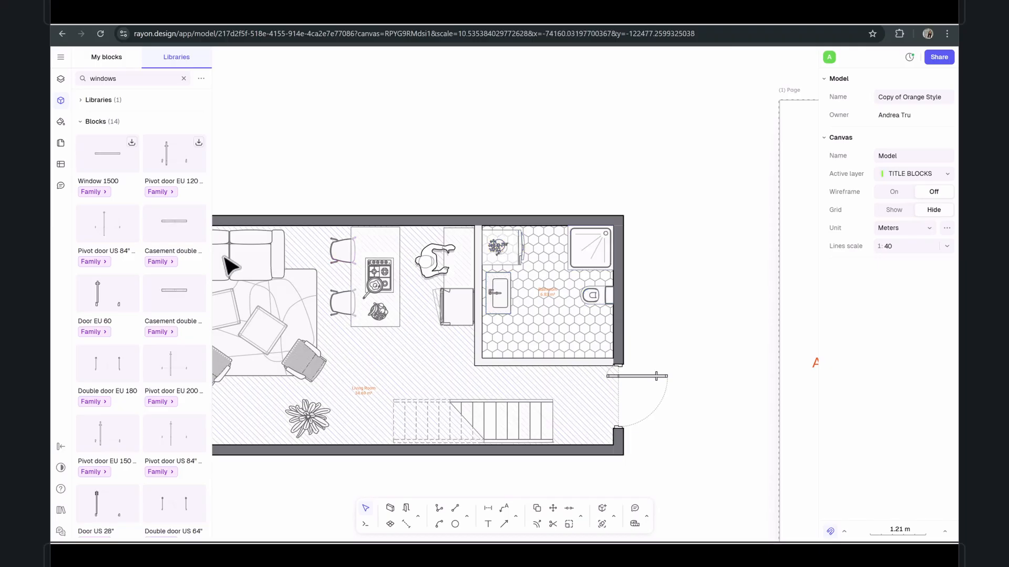
Search the block libraries for door and insert the Door EU 60 block into the bathroom's lower partition wall
{"action": "left_click", "coordinate": [184, 79]}
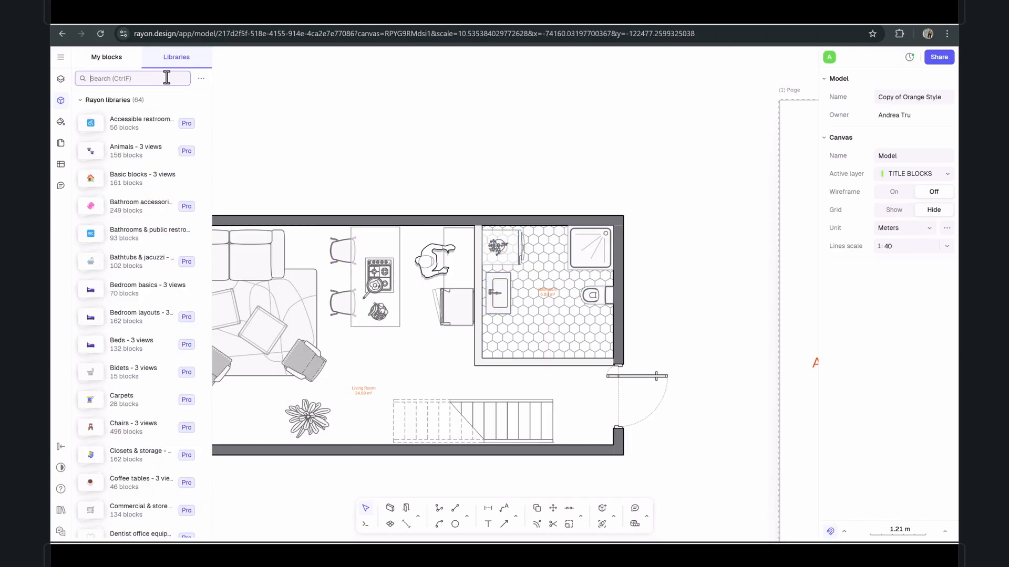
{"action": "type", "text": "door"}
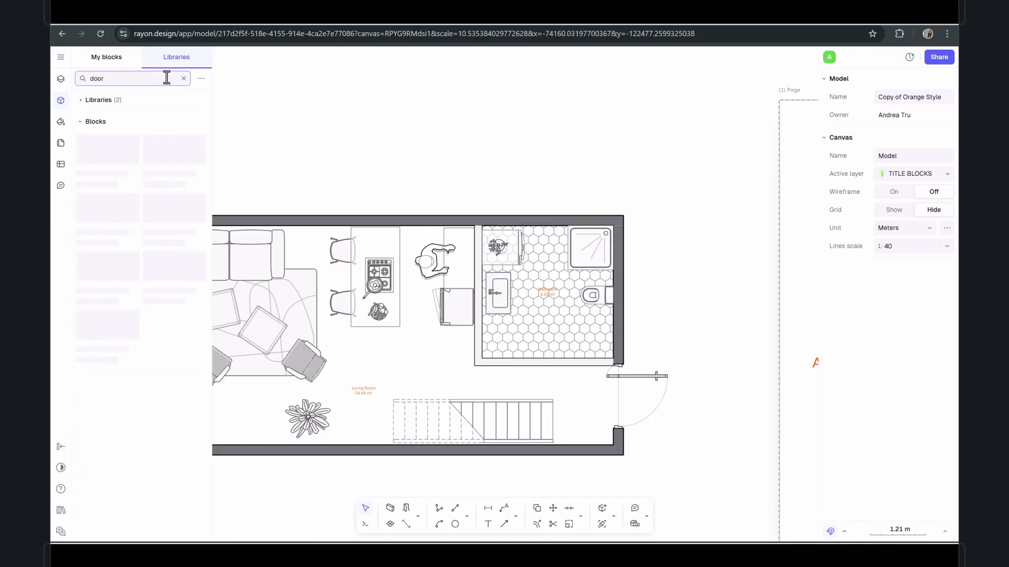
{"action": "left_click_drag", "start_coordinate": [95, 177], "coordinate": [431, 206]}
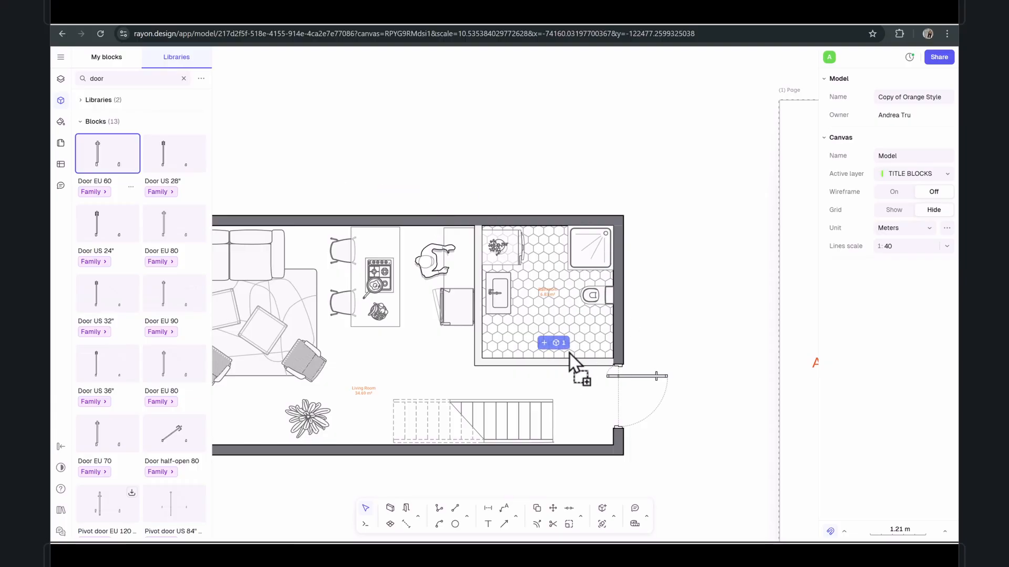
{"action": "mouse_move", "coordinate": [553, 361]}
{"action": "left_mouse_down"}
{"action": "mouse_move", "coordinate": [525, 353]}
{"action": "mouse_move", "coordinate": [570, 344]}
{"action": "mouse_move", "coordinate": [546, 362]}
{"action": "left_mouse_up"}
{"action": "left_click", "coordinate": [709, 287]}
Start a linear dimension and set its annotation color to the recent orange FA7929
{"action": "scroll", "coordinate": [640, 294], "scroll_direction": "down", "scroll_amount": 3}
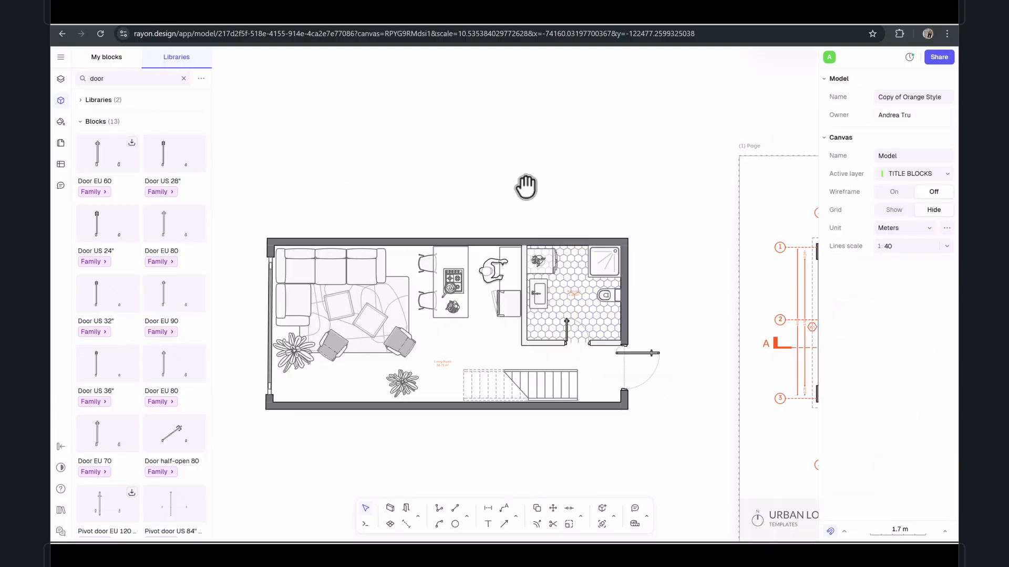
{"action": "middle_click_drag", "start_coordinate": [527, 187], "coordinate": [526, 175]}
{"action": "scroll", "coordinate": [528, 173], "scroll_direction": "down", "scroll_amount": 3}
{"action": "mouse_move", "coordinate": [587, 169]}
{"action": "middle_mouse_down"}
{"action": "mouse_move", "coordinate": [304, 187]}
{"action": "mouse_move", "coordinate": [582, 177]}
{"action": "middle_mouse_up"}
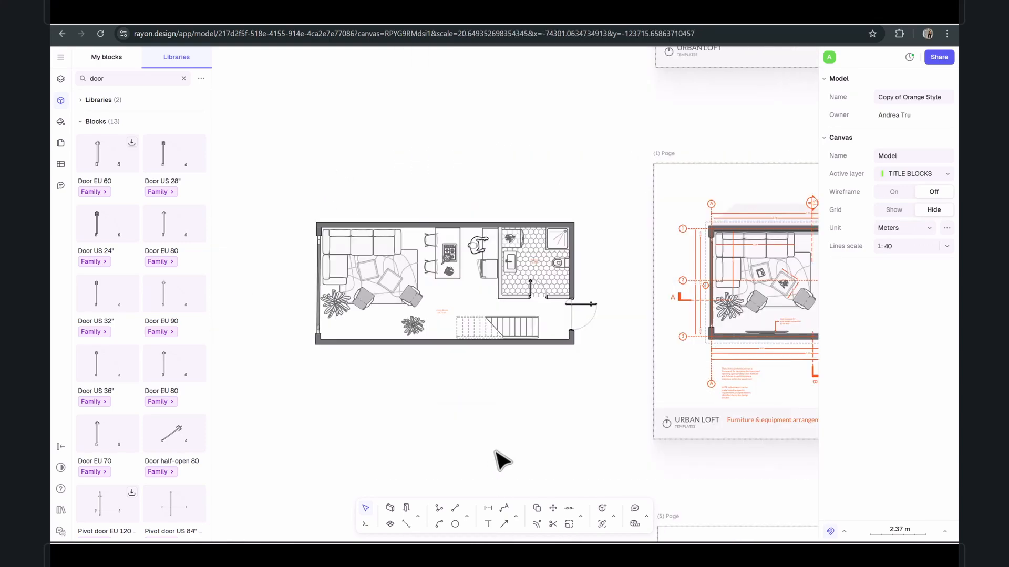
{"action": "left_click", "coordinate": [487, 510]}
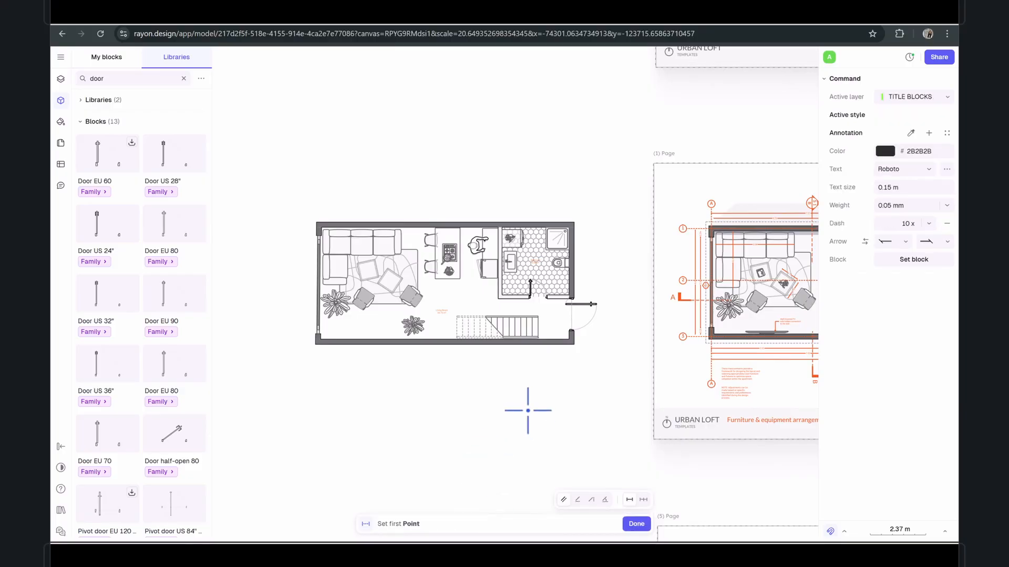
{"action": "left_click", "coordinate": [885, 151]}
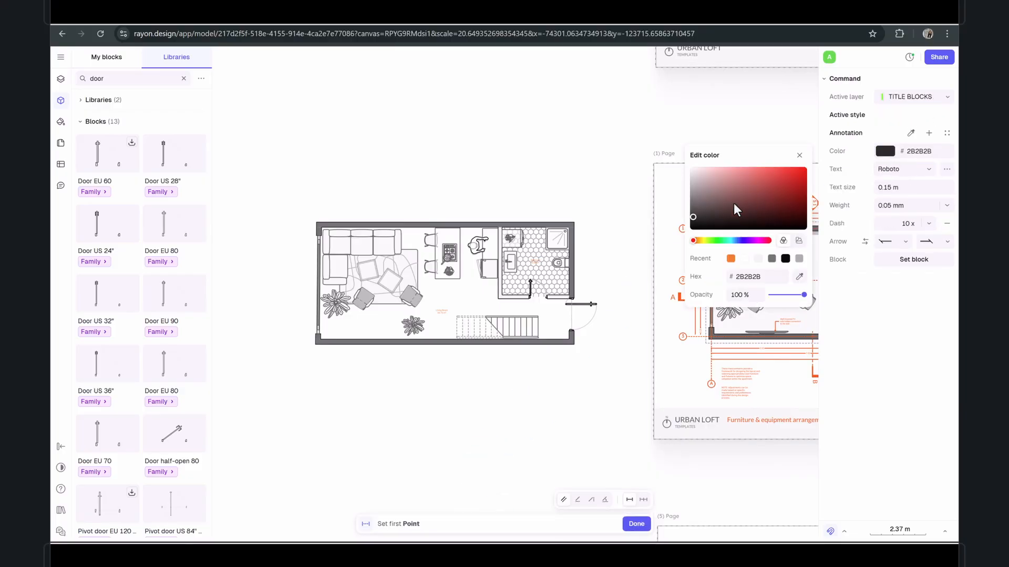
{"action": "left_click", "coordinate": [731, 258]}
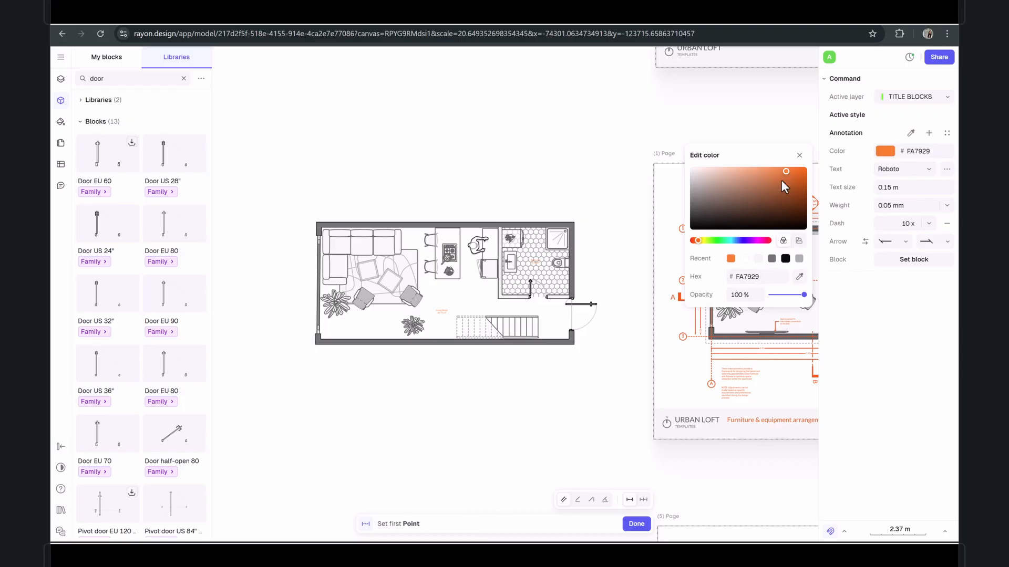
Set both dimension arrow ends to the perpendicular bar style and choose Roboto as the text font
{"action": "left_click", "coordinate": [904, 243]}
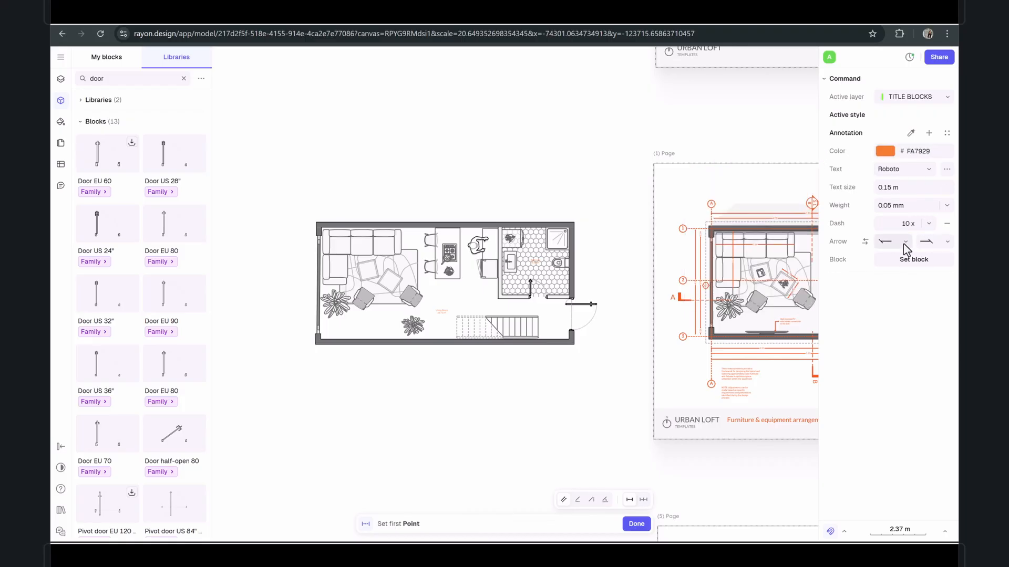
{"action": "left_click", "coordinate": [904, 243]}
{"action": "left_click", "coordinate": [896, 307]}
{"action": "left_click", "coordinate": [947, 242]}
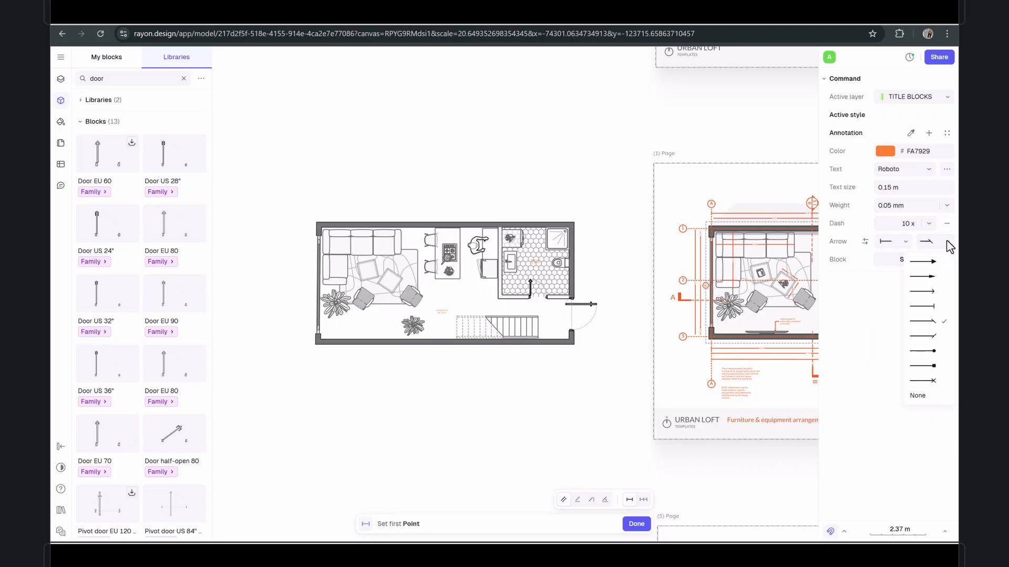
{"action": "left_click", "coordinate": [935, 308]}
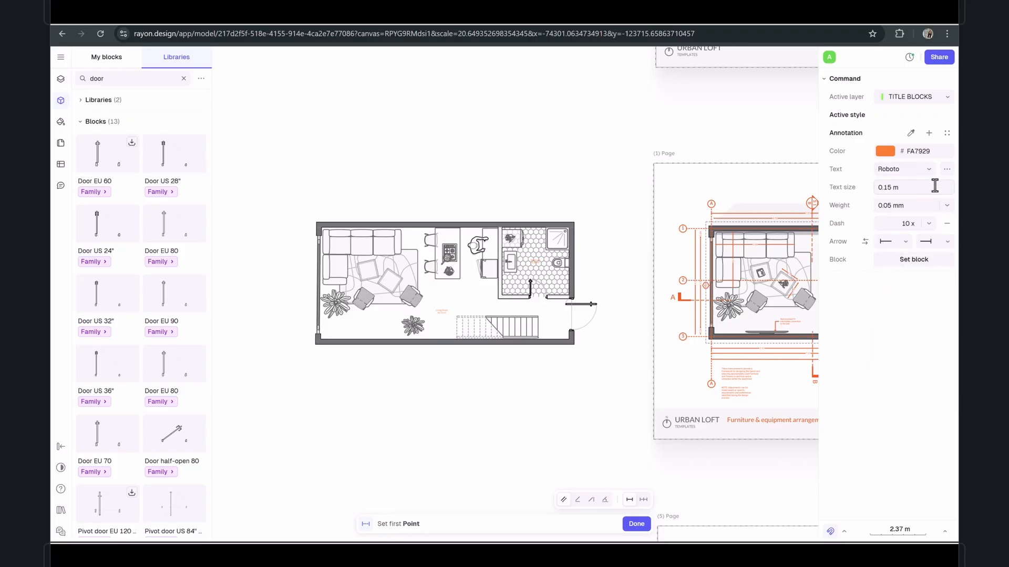
{"action": "left_click", "coordinate": [904, 177]}
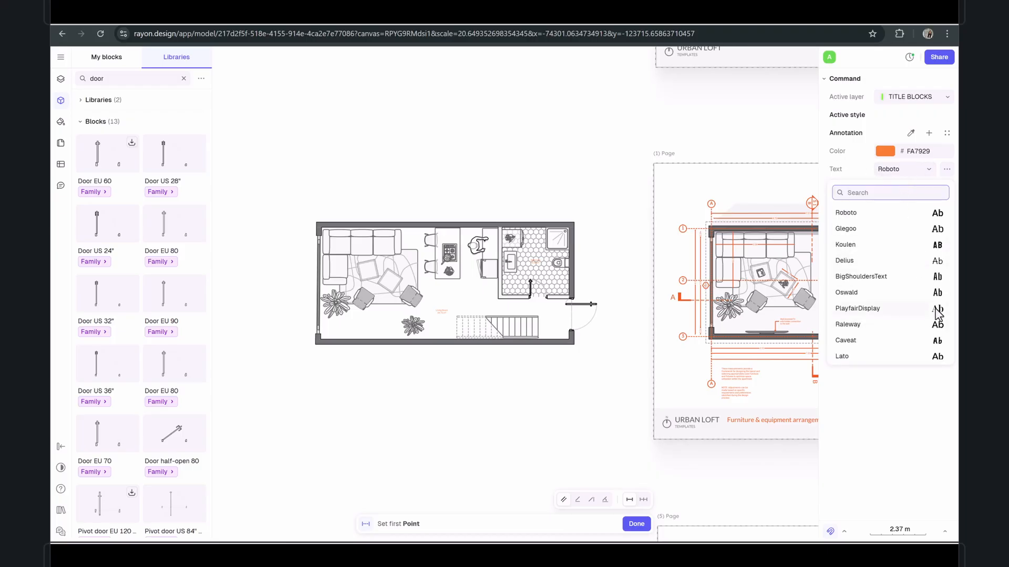
{"action": "left_click", "coordinate": [878, 213]}
Dimension the upper exterior wall from corner to corner, placing the dimension line about 0.9 m above it
{"action": "scroll", "coordinate": [320, 217], "scroll_direction": "up", "scroll_amount": 5}
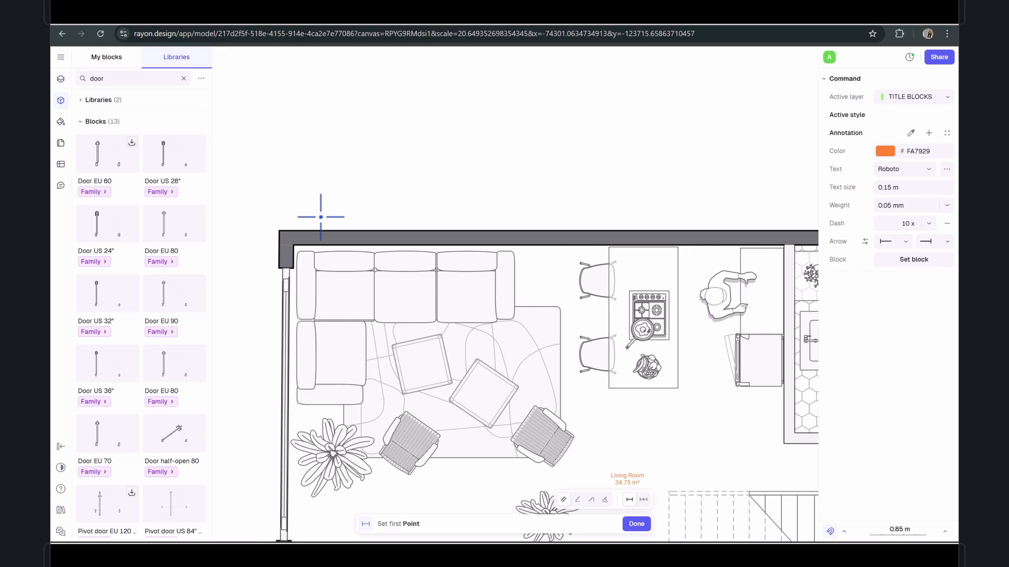
{"action": "left_click", "coordinate": [279, 230]}
{"action": "scroll", "coordinate": [389, 216], "scroll_direction": "down", "scroll_amount": 5}
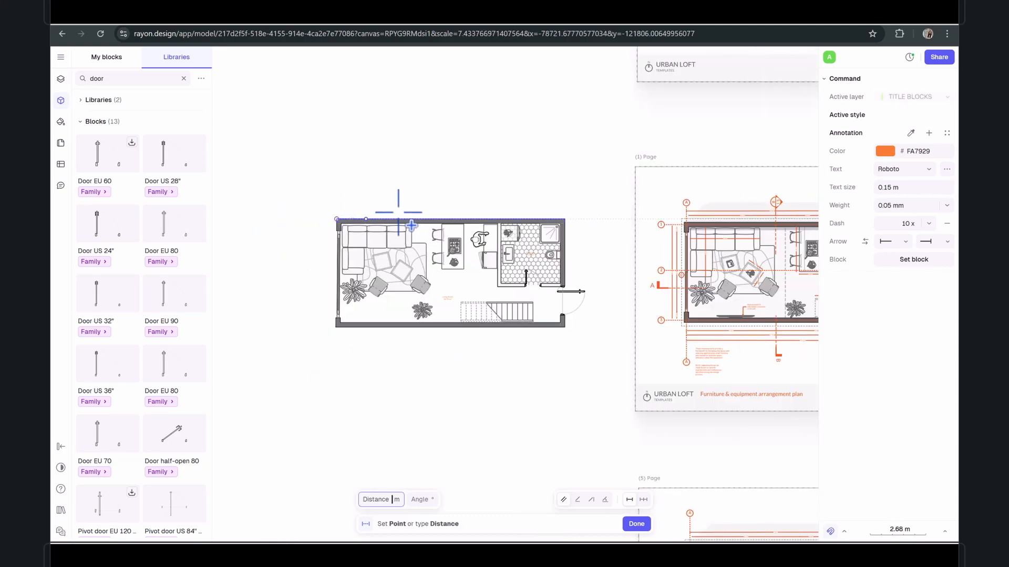
{"action": "scroll", "coordinate": [564, 220], "scroll_direction": "up", "scroll_amount": 3}
{"action": "left_click", "coordinate": [562, 219]}
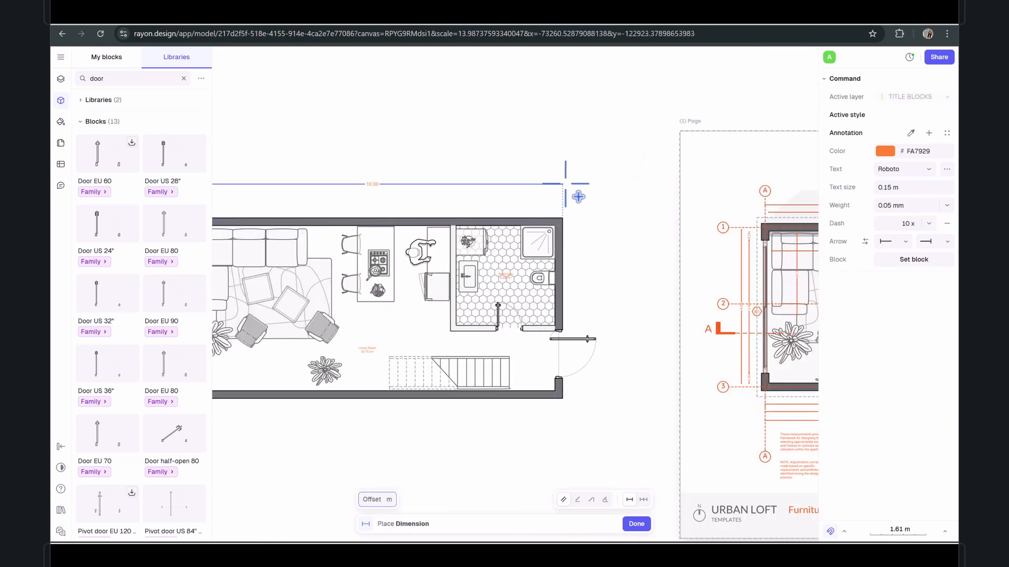
{"action": "left_click", "coordinate": [576, 193]}
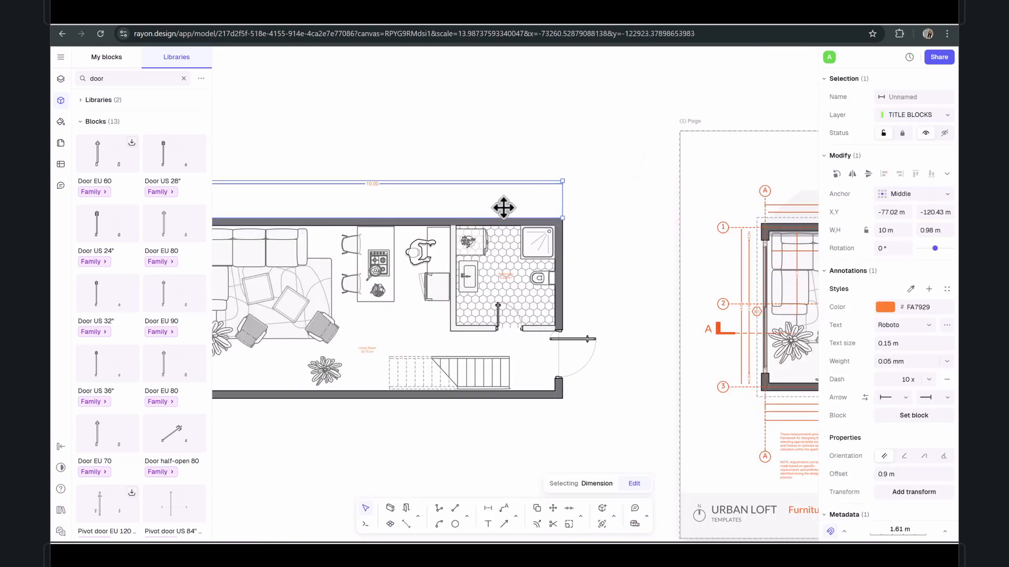
{"action": "left_click", "coordinate": [563, 218]}
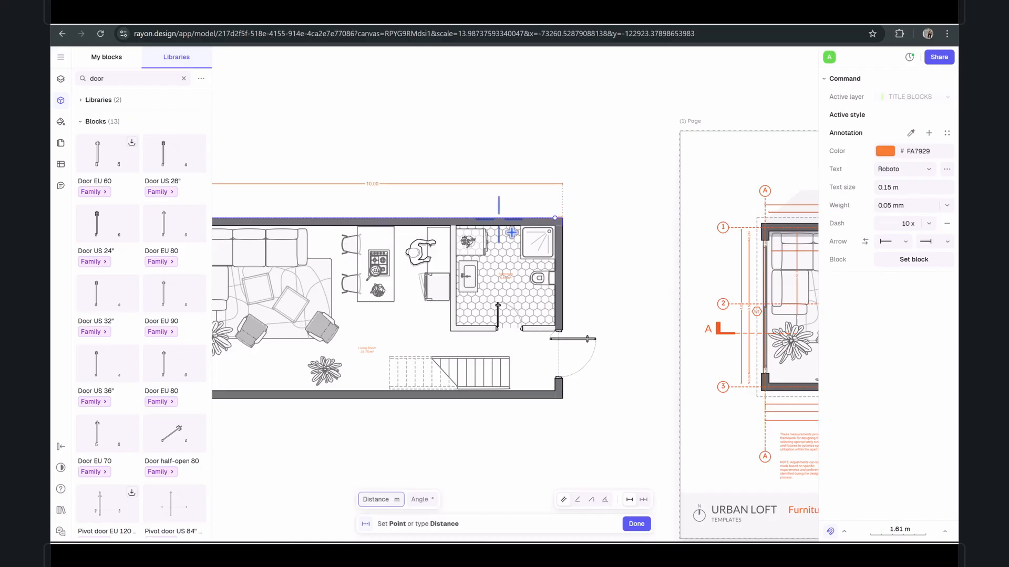
{"action": "left_click", "coordinate": [464, 235]}
{"action": "key", "text": "Escape"}
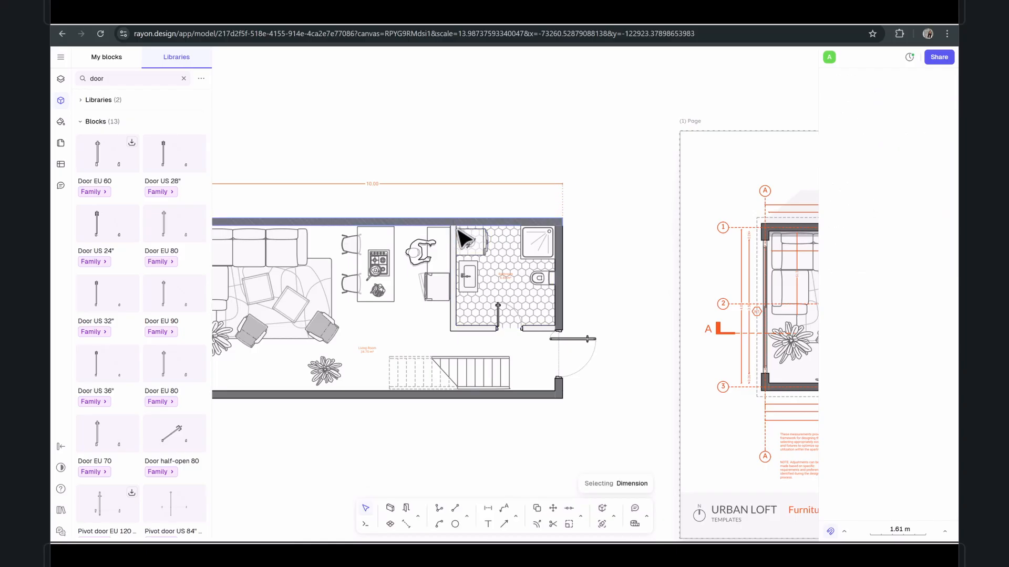
Dimension the bathroom's inner width between its side walls, placing the line between the upper wall and the overall dimension
{"action": "left_click", "coordinate": [488, 511]}
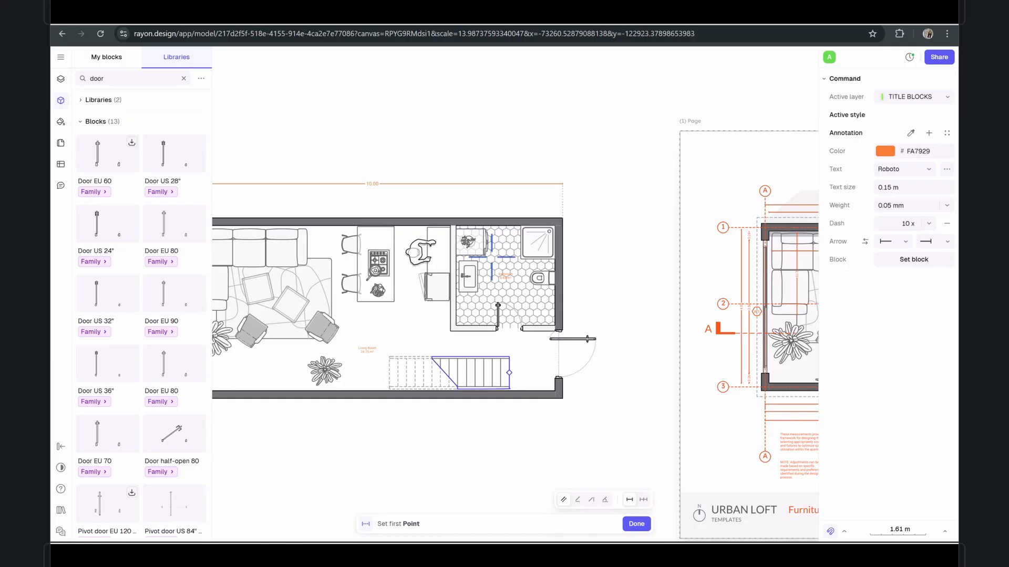
{"action": "left_click", "coordinate": [455, 228]}
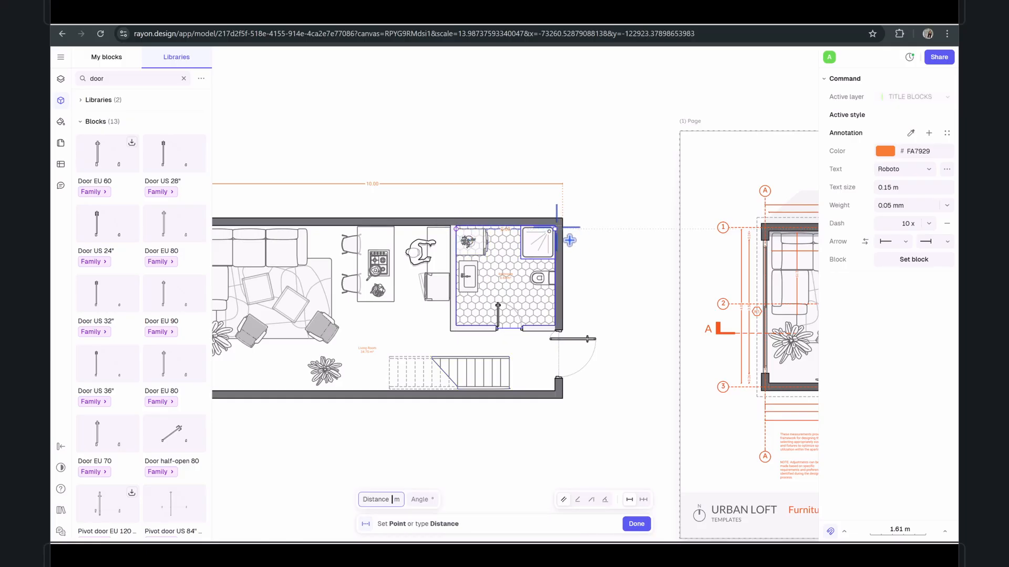
{"action": "scroll", "coordinate": [559, 227], "scroll_direction": "up", "scroll_amount": 5}
{"action": "left_click", "coordinate": [556, 228]}
{"action": "scroll", "coordinate": [556, 221], "scroll_direction": "down", "scroll_amount": 6}
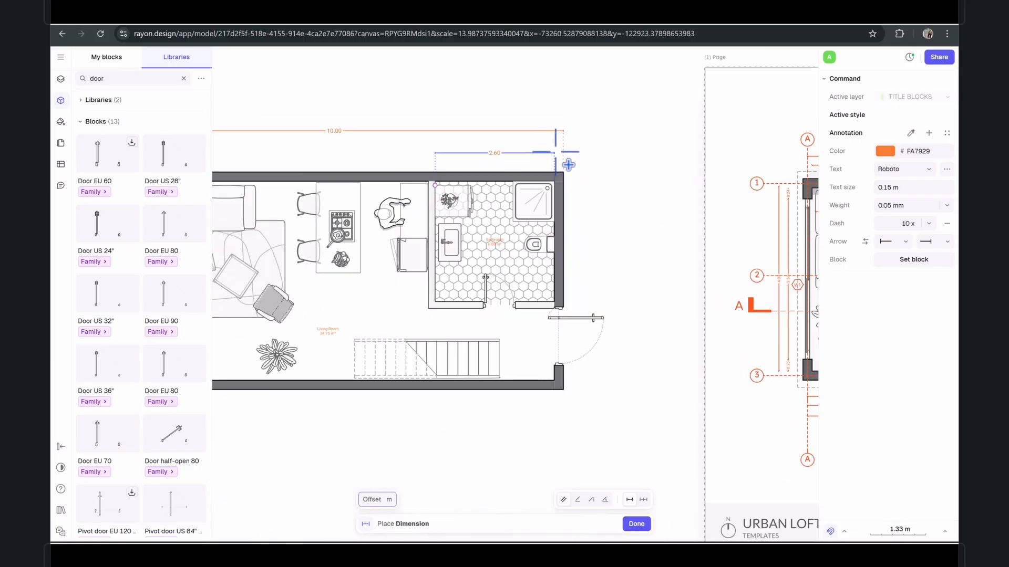
{"action": "left_click", "coordinate": [555, 150]}
{"action": "scroll", "coordinate": [555, 151], "scroll_direction": "down", "scroll_amount": 5}
{"action": "middle_click_drag", "start_coordinate": [334, 273], "coordinate": [287, 281]}
{"action": "key", "text": "d"}
{"action": "left_click", "coordinate": [277, 282]}
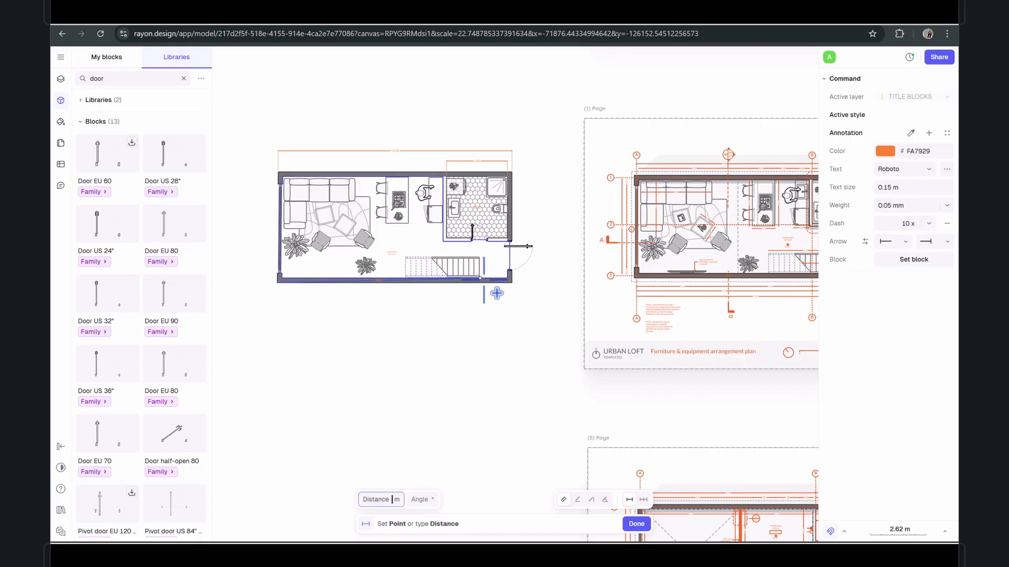
{"action": "left_click", "coordinate": [528, 293]}
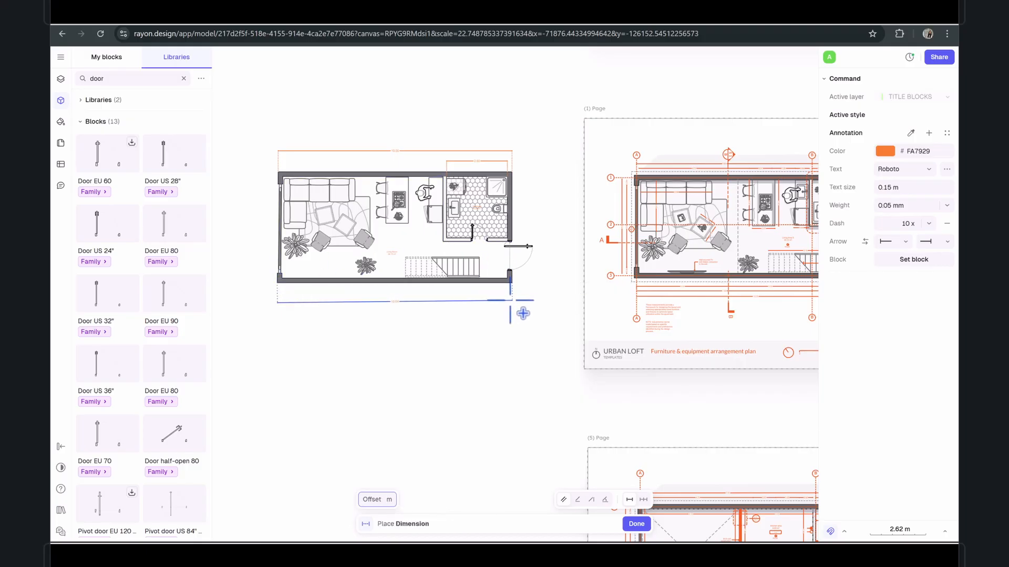
{"action": "key", "text": "Escape"}
Dimension the lower exterior wall from corner to corner, placing the dimension line about 0.86 m below it
{"action": "left_click", "coordinate": [487, 508]}
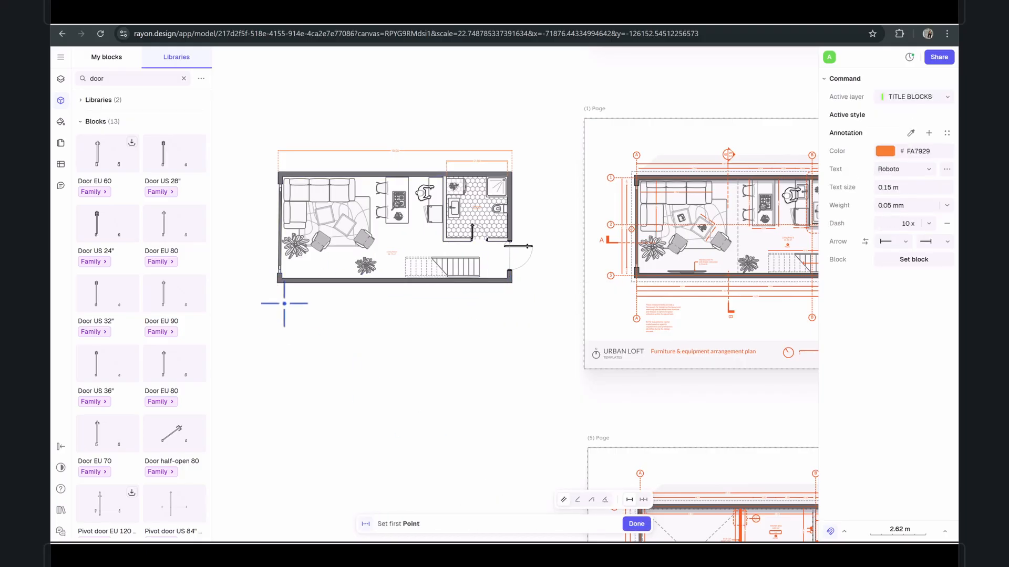
{"action": "left_click", "coordinate": [278, 284]}
{"action": "scroll", "coordinate": [467, 294], "scroll_direction": "up", "scroll_amount": 5}
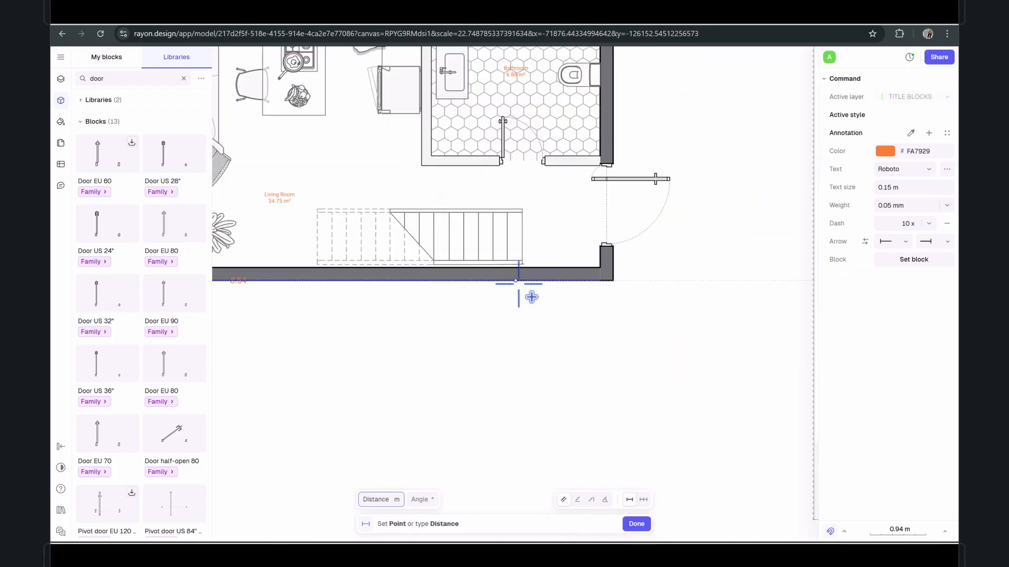
{"action": "left_click", "coordinate": [625, 292]}
{"action": "left_click", "coordinate": [637, 338]}
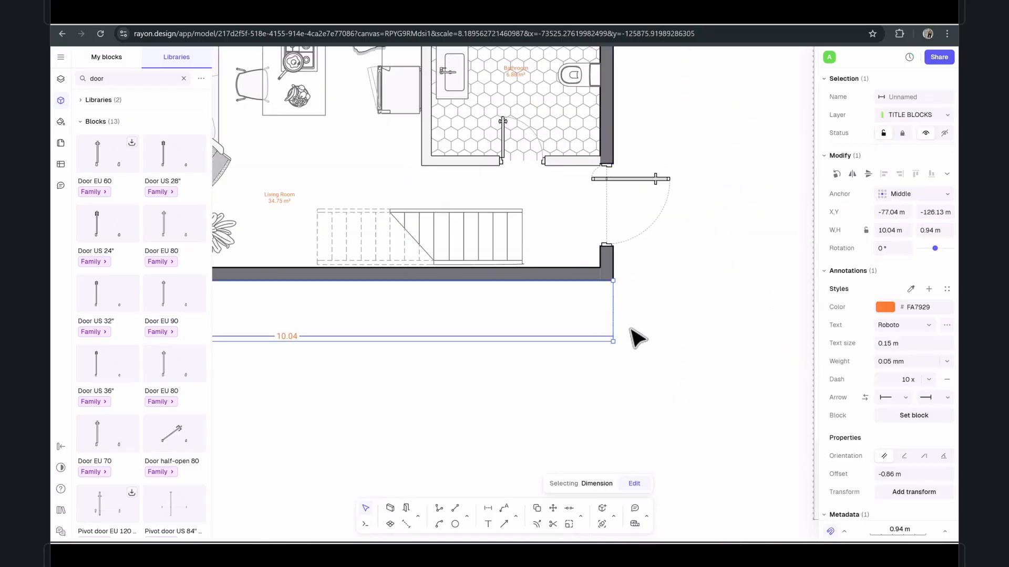
{"action": "scroll", "coordinate": [642, 344], "scroll_direction": "down", "scroll_amount": 5}
{"action": "left_click", "coordinate": [625, 356]}
Dimension the short right exterior wall segment between the lower corner and the entrance door, placing the line outside the plan
{"action": "middle_click_drag", "start_coordinate": [544, 398], "coordinate": [457, 396]}
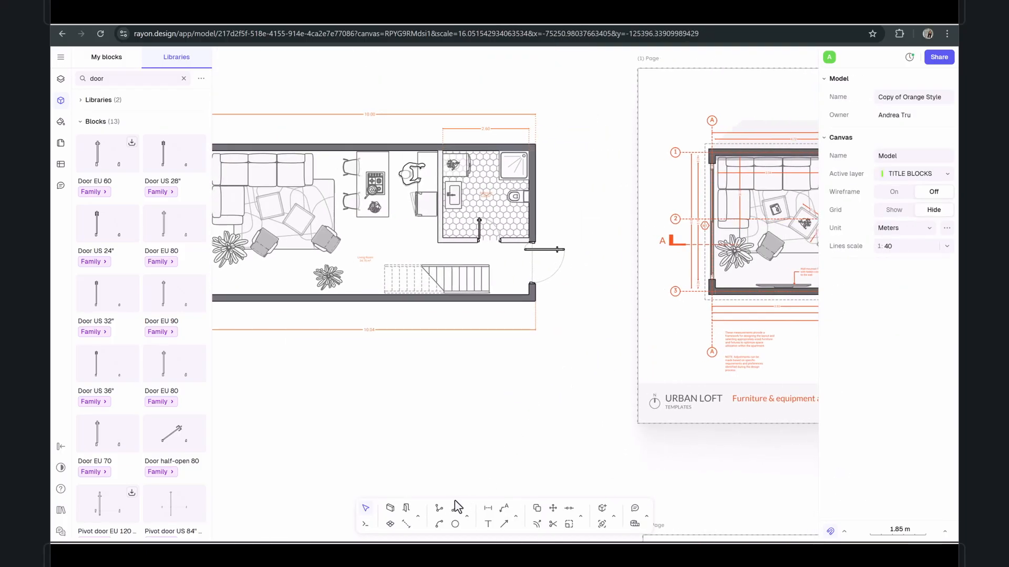
{"action": "left_click", "coordinate": [488, 510]}
{"action": "scroll", "coordinate": [537, 297], "scroll_direction": "up", "scroll_amount": 3}
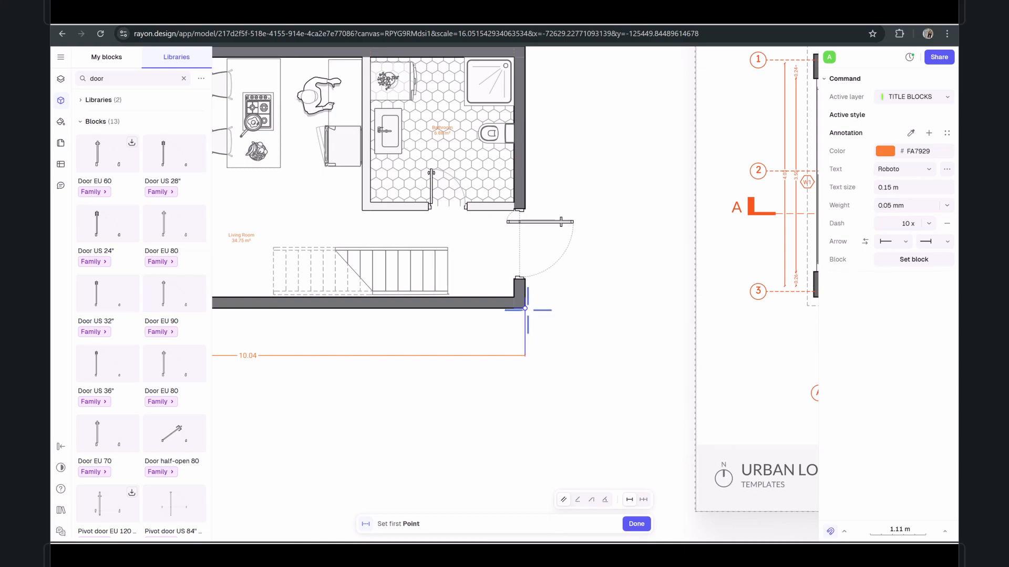
{"action": "left_click", "coordinate": [520, 278]}
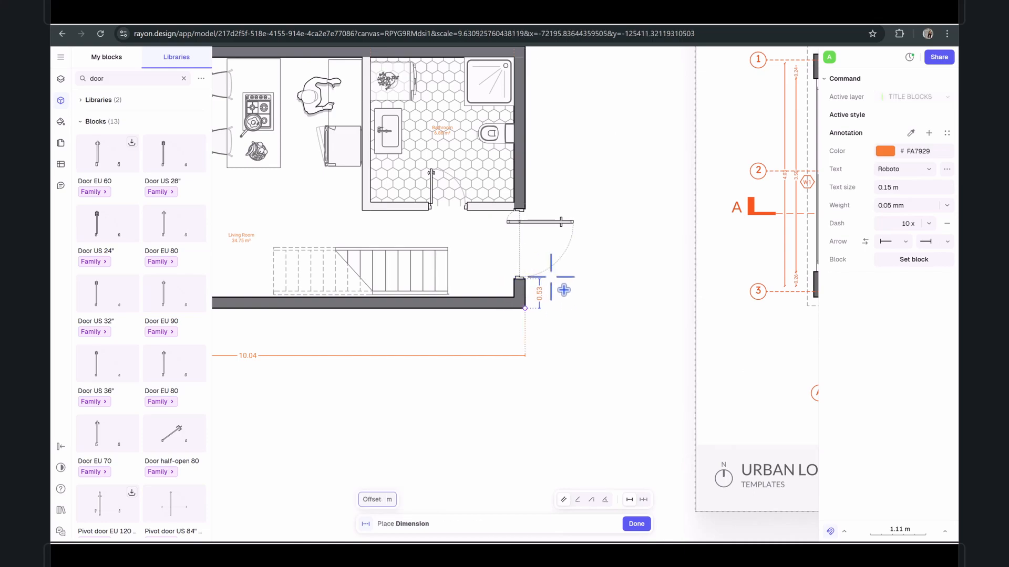
{"action": "left_click", "coordinate": [607, 288]}
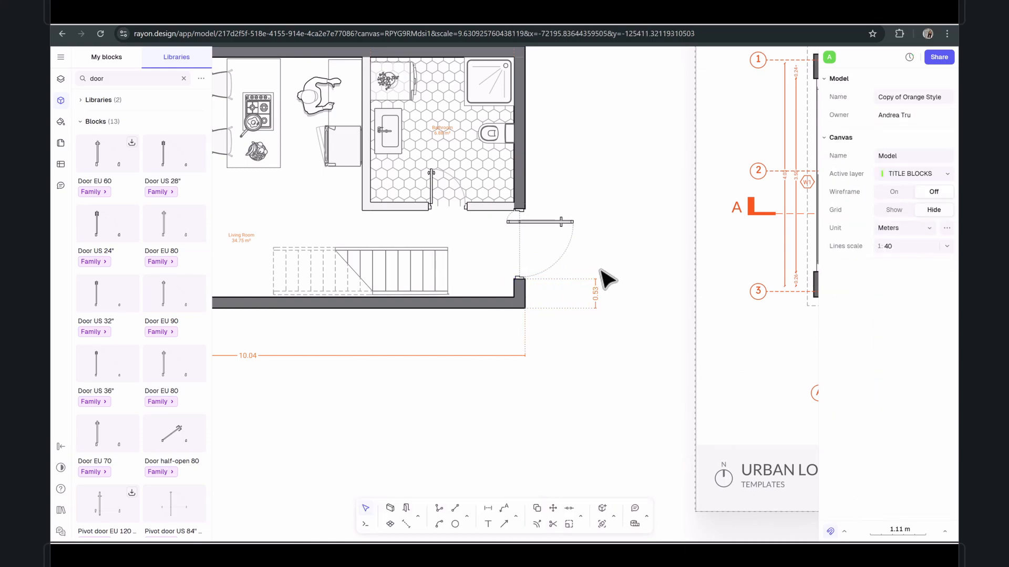
Dimension the entrance door opening in the right exterior wall, about 1.27 m outside and in line with the wall segment's dimension
{"action": "left_click", "coordinate": [483, 512]}
{"action": "left_click", "coordinate": [519, 278]}
{"action": "left_click", "coordinate": [524, 206]}
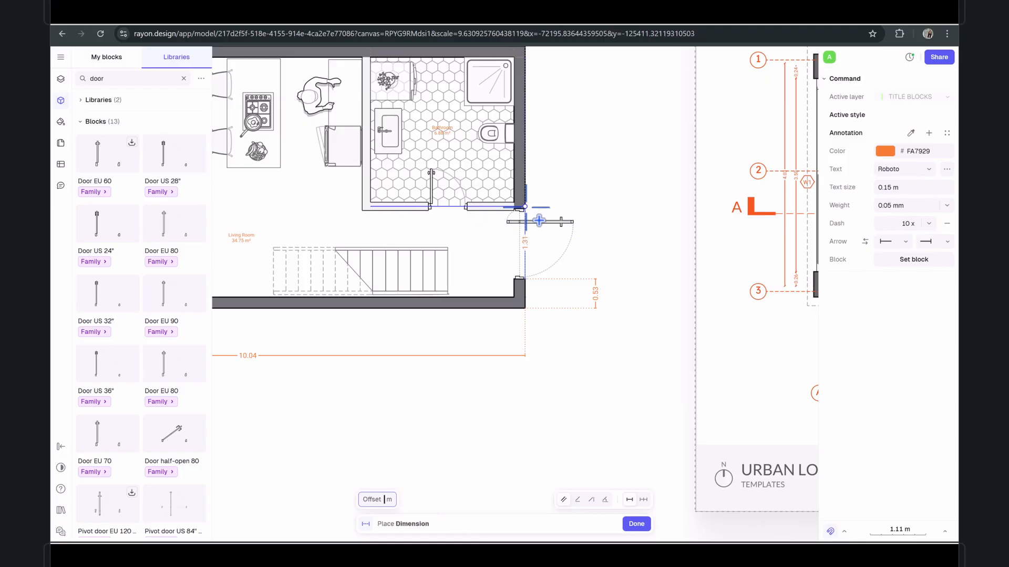
{"action": "left_click", "coordinate": [593, 205]}
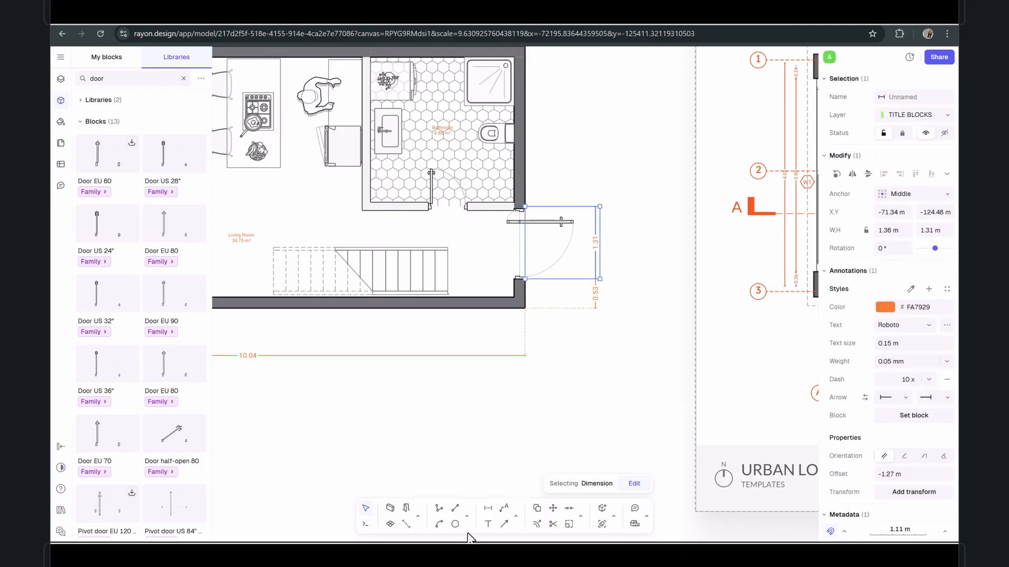
Dimension the right exterior wall from the entrance door opening to the upper corner, about 1.27 m outside the wall
{"action": "left_click", "coordinate": [487, 508]}
{"action": "left_click", "coordinate": [525, 207]}
{"action": "middle_click_drag", "start_coordinate": [528, 237], "coordinate": [480, 438]}
{"action": "left_click", "coordinate": [489, 264]}
{"action": "left_click", "coordinate": [545, 247]}
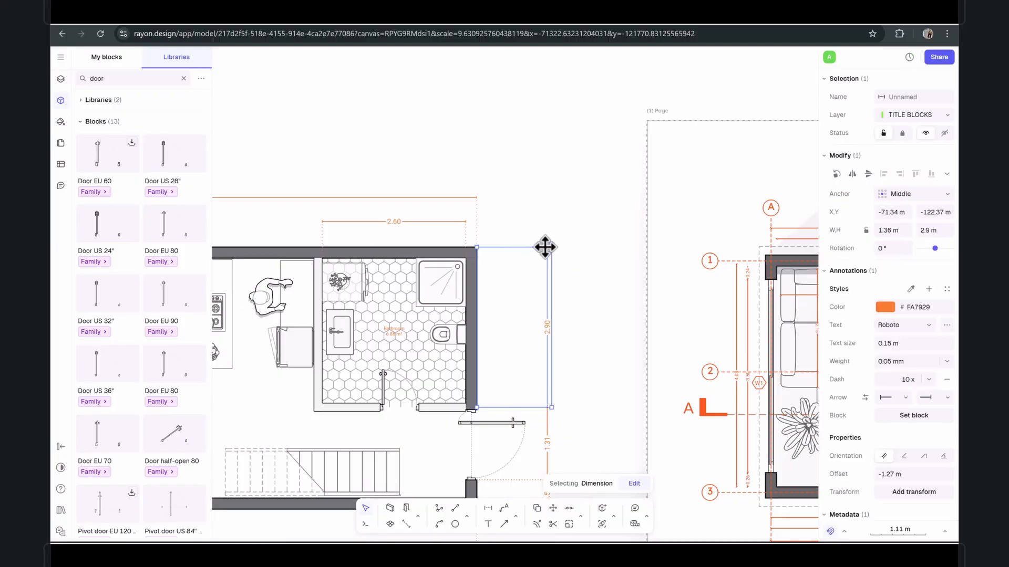
{"action": "left_click", "coordinate": [541, 213]}
{"action": "scroll", "coordinate": [541, 213], "scroll_direction": "down", "scroll_amount": 5}
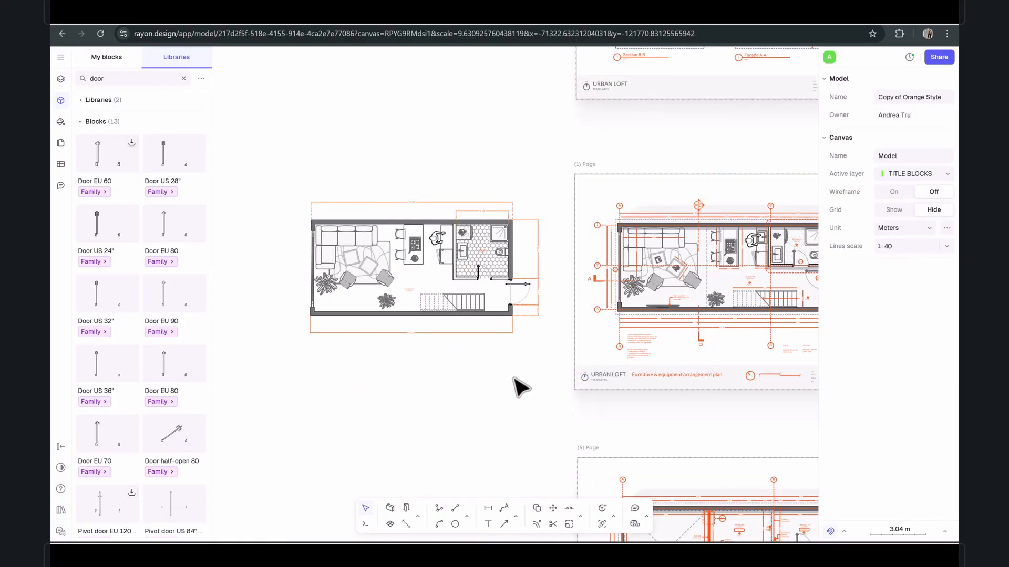
Add the text note "Sizes of furniture to be confirmed with designer" in the empty area below the floor plan
{"action": "middle_click_drag", "start_coordinate": [518, 387], "coordinate": [438, 380]}
{"action": "left_click_drag", "start_coordinate": [417, 332], "coordinate": [415, 327]}
{"action": "left_click", "coordinate": [460, 350]}
{"action": "scroll", "coordinate": [452, 336], "scroll_direction": "up", "scroll_amount": 3}
{"action": "scroll", "coordinate": [377, 371], "scroll_direction": "down", "scroll_amount": 3}
{"action": "middle_click_drag", "start_coordinate": [399, 367], "coordinate": [524, 353]}
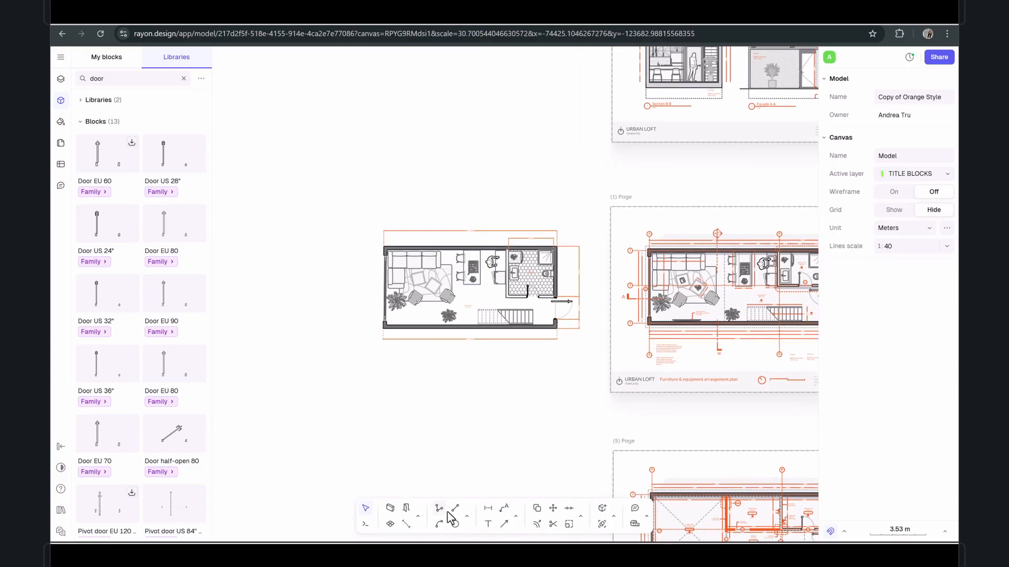
{"action": "left_click", "coordinate": [488, 525]}
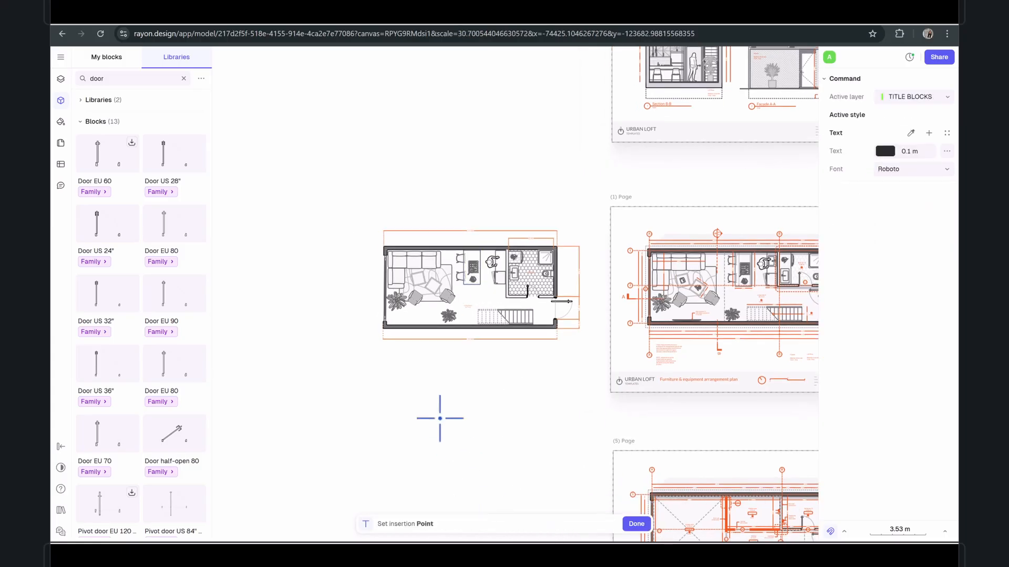
{"action": "left_click", "coordinate": [444, 379]}
{"action": "scroll", "coordinate": [456, 393], "scroll_direction": "up", "scroll_amount": 3}
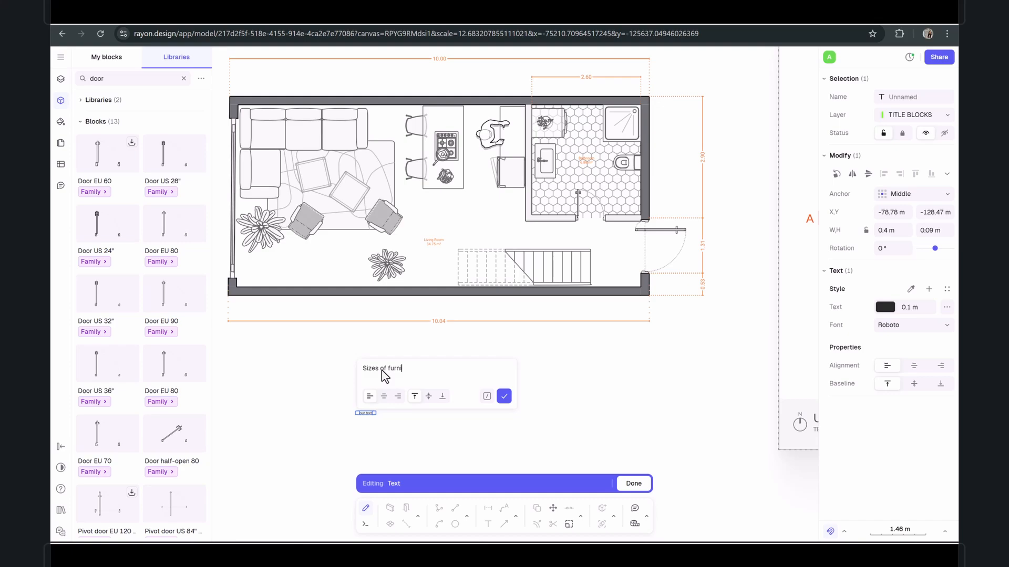
{"action": "type", "text": "re to be cin"}
{"action": "key", "text": "BackSpace"}
{"action": "key", "text": "BackSpace"}
{"action": "type", "text": "onfirmed with designer"}
{"action": "left_click", "coordinate": [504, 396]}
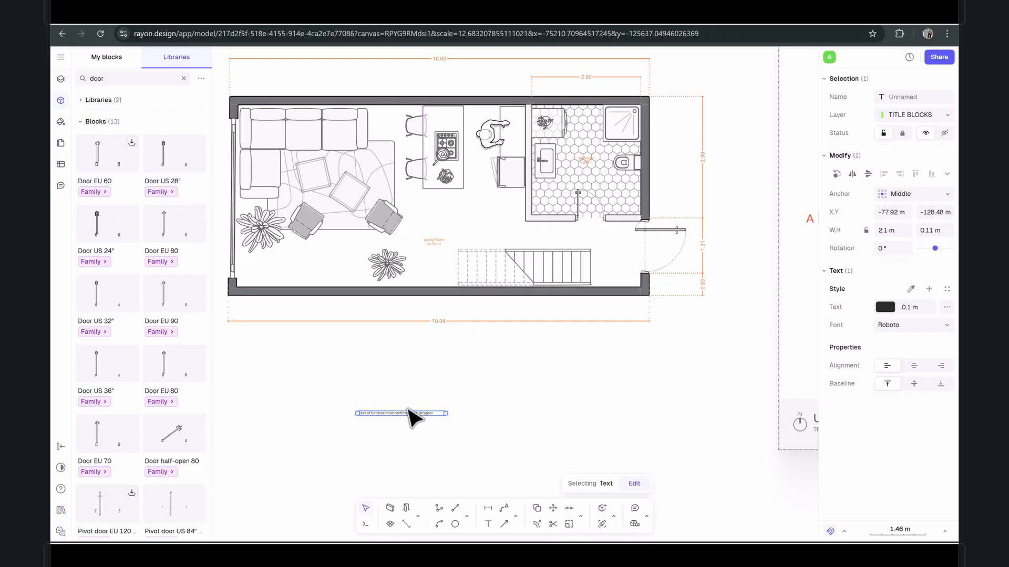
Move the furniture note into the living room, between the window wall and the lower plant
{"action": "left_click", "coordinate": [434, 431]}
{"action": "left_click_drag", "start_coordinate": [396, 414], "coordinate": [326, 263]}
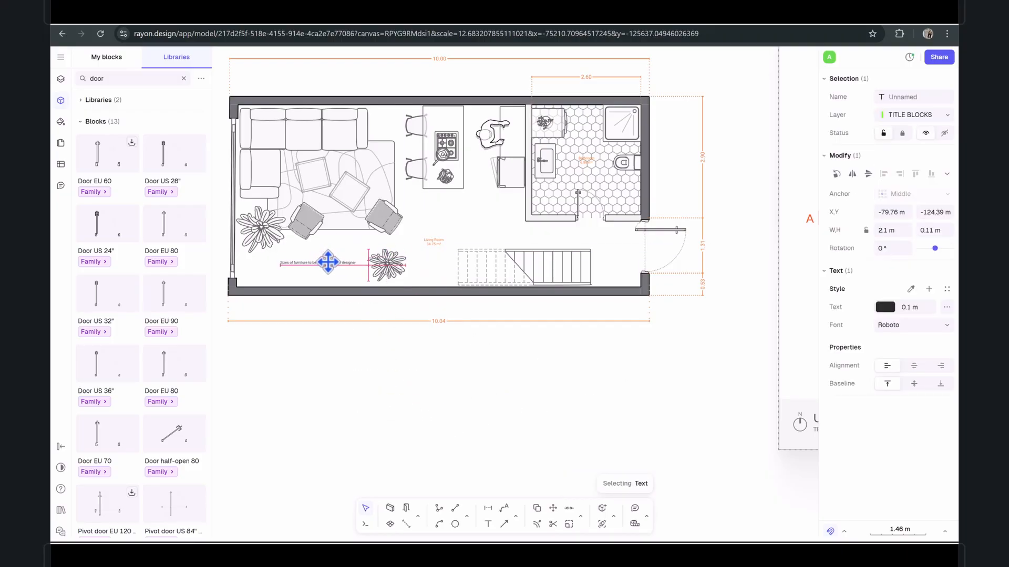
{"action": "left_click", "coordinate": [356, 379]}
{"action": "left_click", "coordinate": [310, 261]}
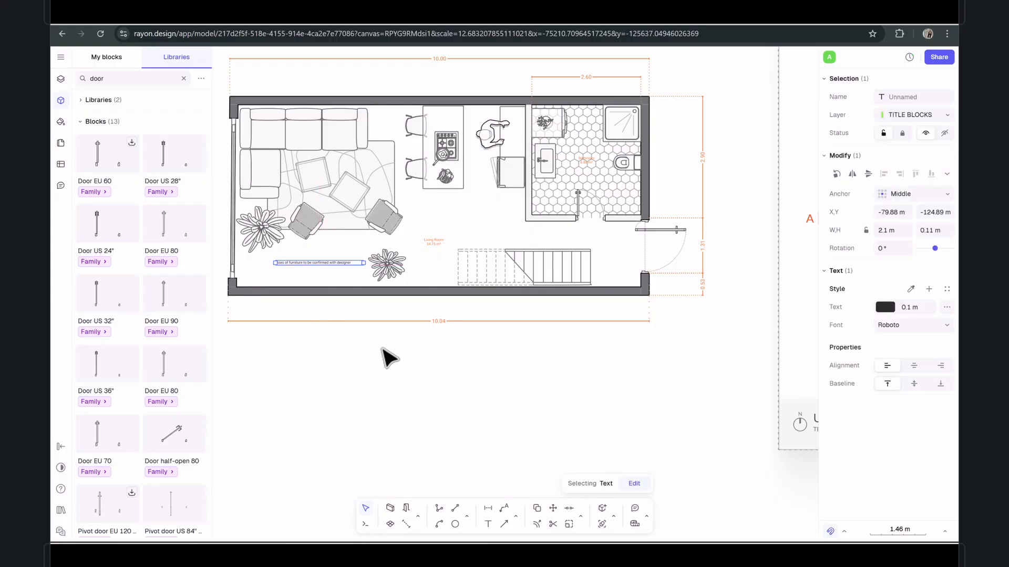
{"action": "left_click", "coordinate": [473, 426]}
Draw an orange annotation arrow, about 0.44 m by 0.72 m, from the end of the furniture note up towards the armchair
{"action": "left_click", "coordinate": [504, 524]}
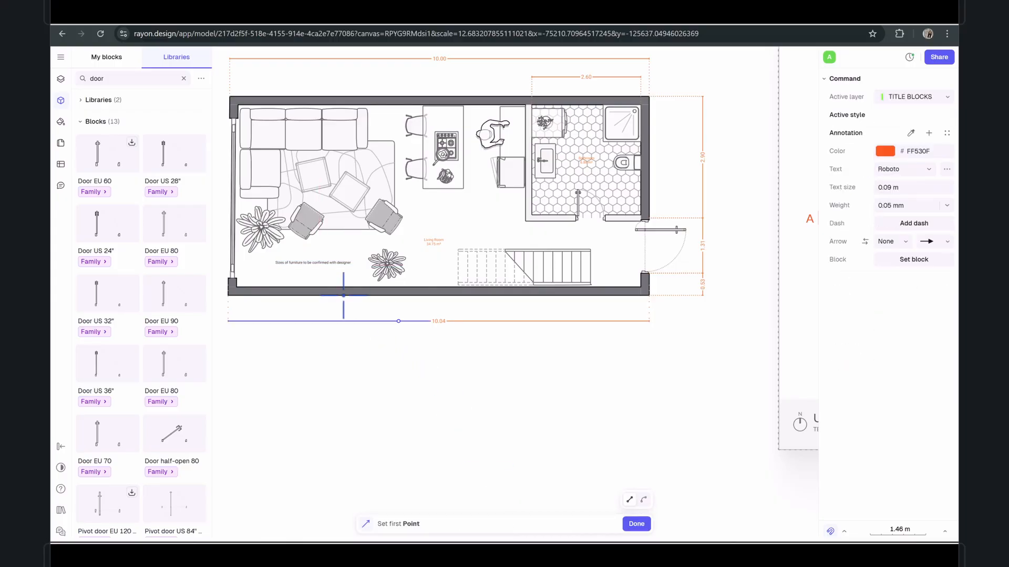
{"action": "scroll", "coordinate": [319, 260], "scroll_direction": "up", "scroll_amount": 5}
{"action": "left_click", "coordinate": [412, 270]}
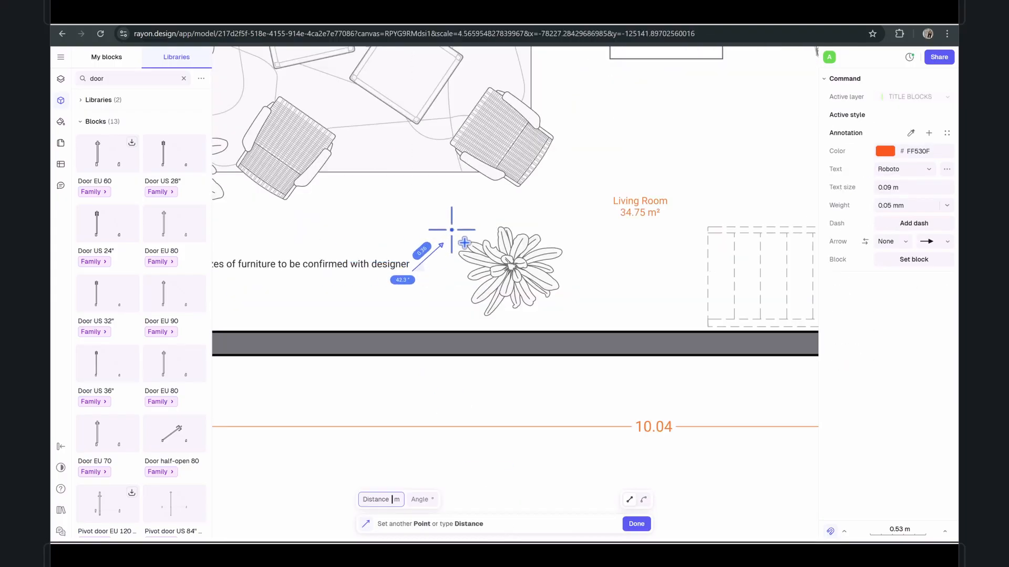
{"action": "left_click", "coordinate": [463, 188]}
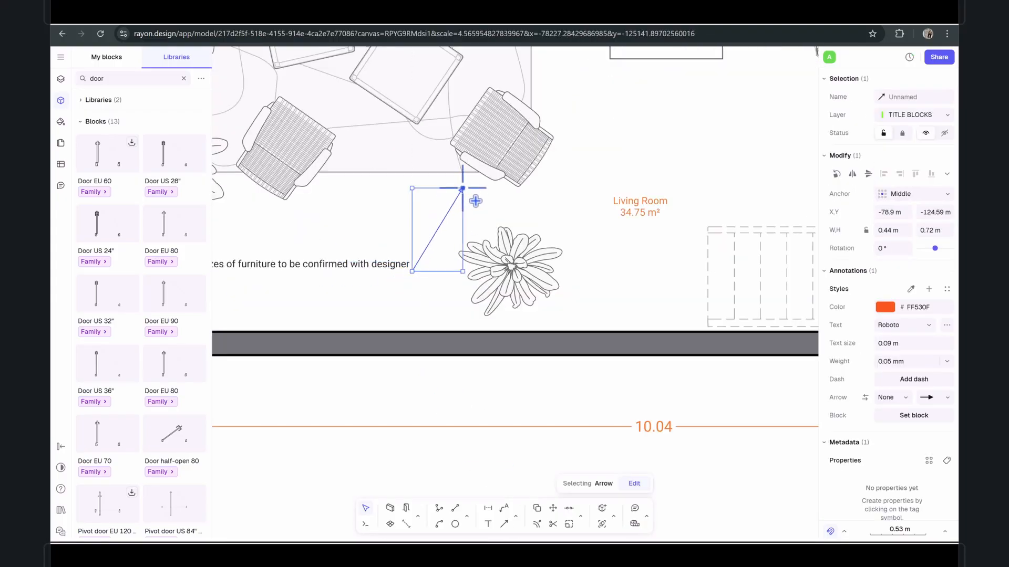
{"action": "left_click", "coordinate": [457, 428]}
Nudge the furniture note into line with the arrow's tail
{"action": "scroll", "coordinate": [471, 277], "scroll_direction": "up", "scroll_amount": 4}
{"action": "left_click", "coordinate": [461, 252]}
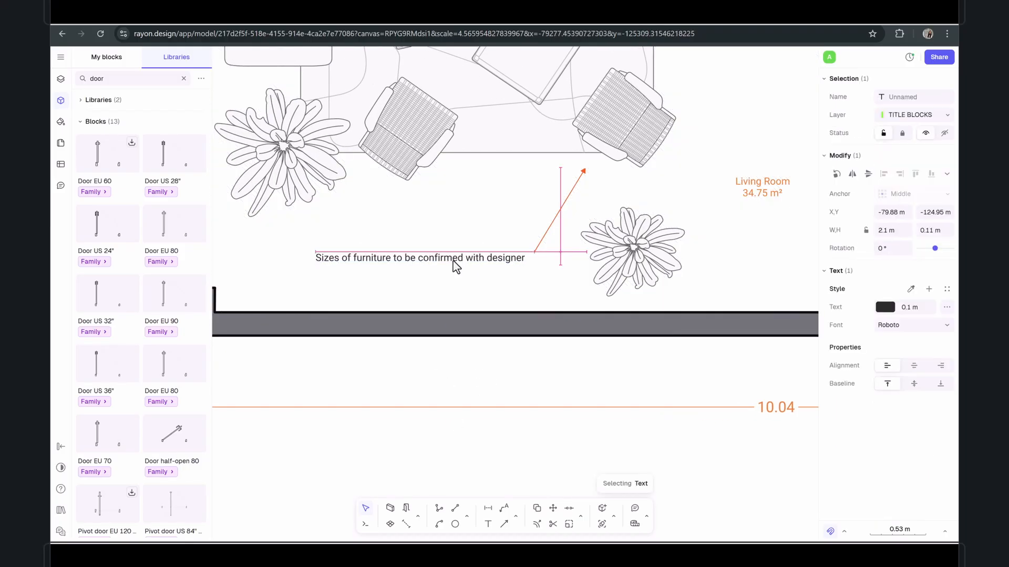
{"action": "left_click", "coordinate": [473, 247]}
Examine the grid axes and annotations on the template's furniture and equipment arrangement plan and compare them with the new plan
{"action": "scroll", "coordinate": [511, 331], "scroll_direction": "down", "scroll_amount": 5}
{"action": "middle_click_drag", "start_coordinate": [579, 342], "coordinate": [545, 352]}
{"action": "left_click", "coordinate": [655, 363]}
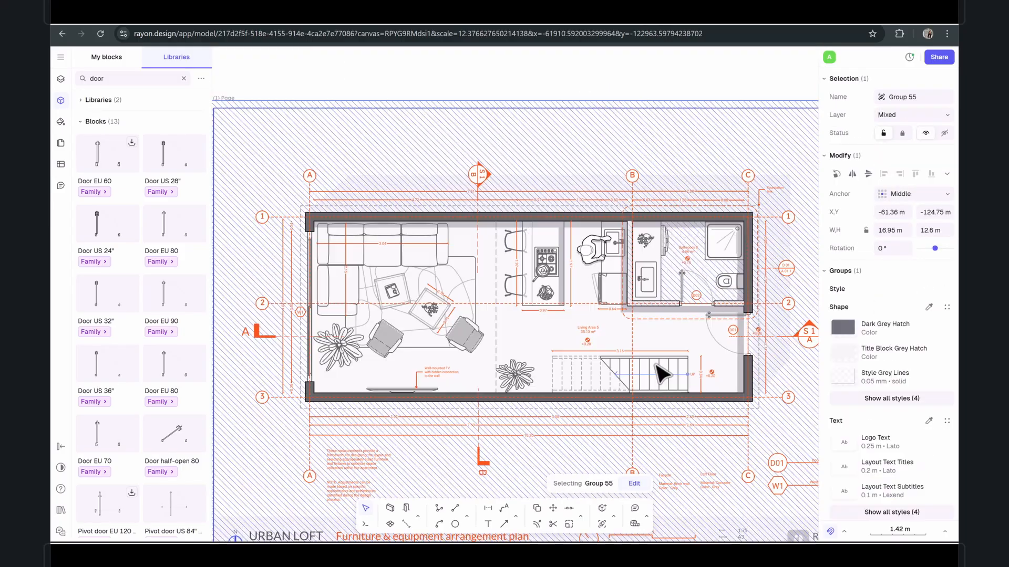
{"action": "scroll", "coordinate": [645, 364], "scroll_direction": "down", "scroll_amount": 6}
{"action": "left_click", "coordinate": [380, 268]}
{"action": "middle_click_drag", "start_coordinate": [415, 243], "coordinate": [518, 253]}
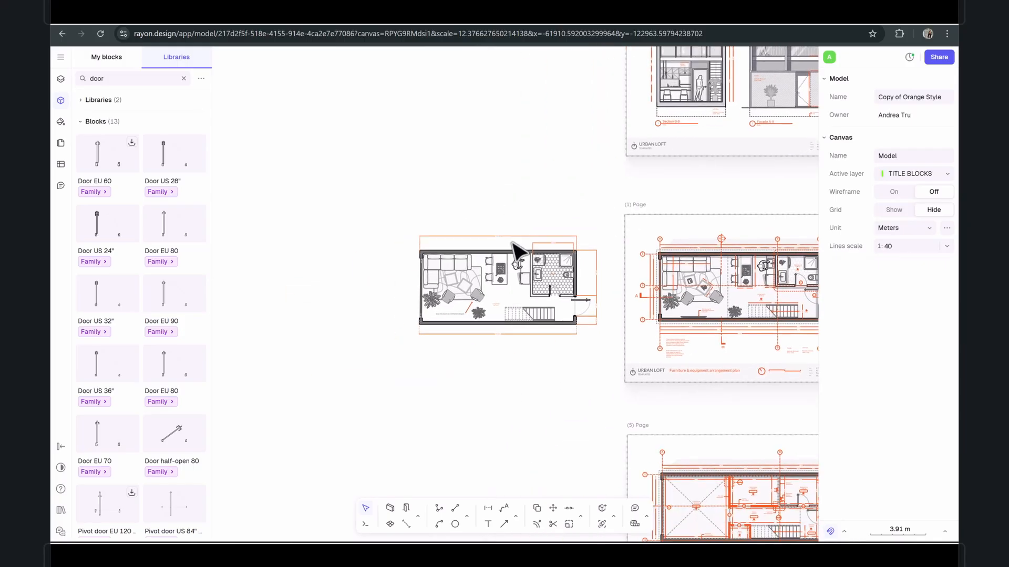
{"action": "scroll", "coordinate": [518, 249], "scroll_direction": "up", "scroll_amount": 4}
{"action": "scroll", "coordinate": [522, 250], "scroll_direction": "down", "scroll_amount": 2}
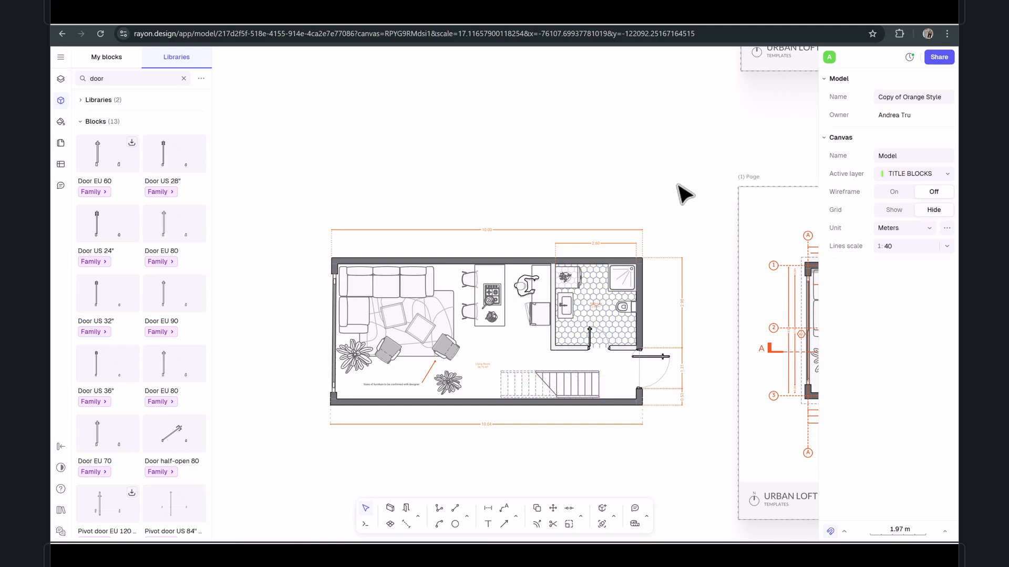
{"action": "middle_click_drag", "start_coordinate": [682, 191], "coordinate": [556, 173]}
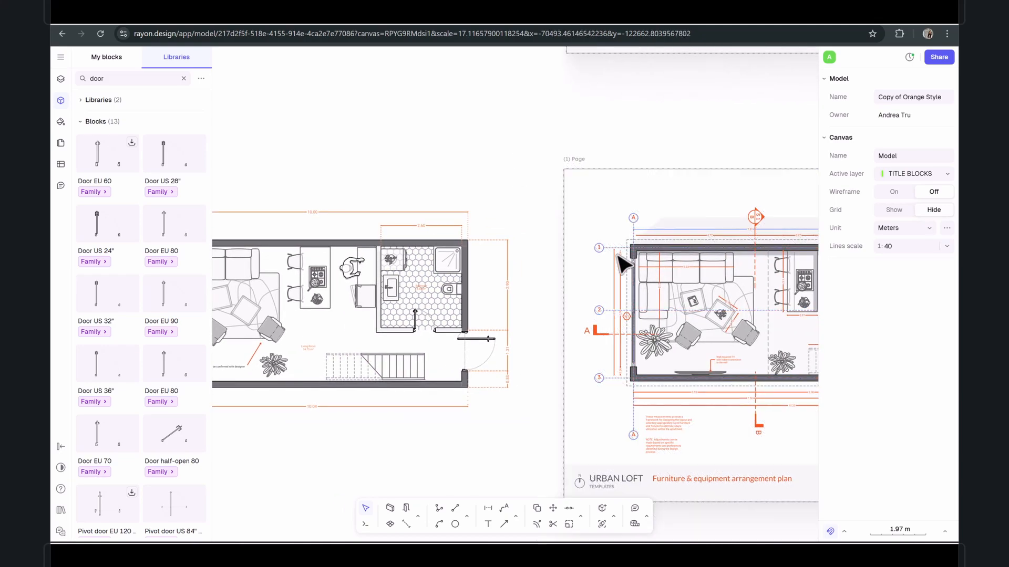
{"action": "scroll", "coordinate": [608, 254], "scroll_direction": "up", "scroll_amount": 5}
{"action": "scroll", "coordinate": [605, 260], "scroll_direction": "down", "scroll_amount": 5}
{"action": "middle_click_drag", "start_coordinate": [478, 427], "coordinate": [678, 380]}
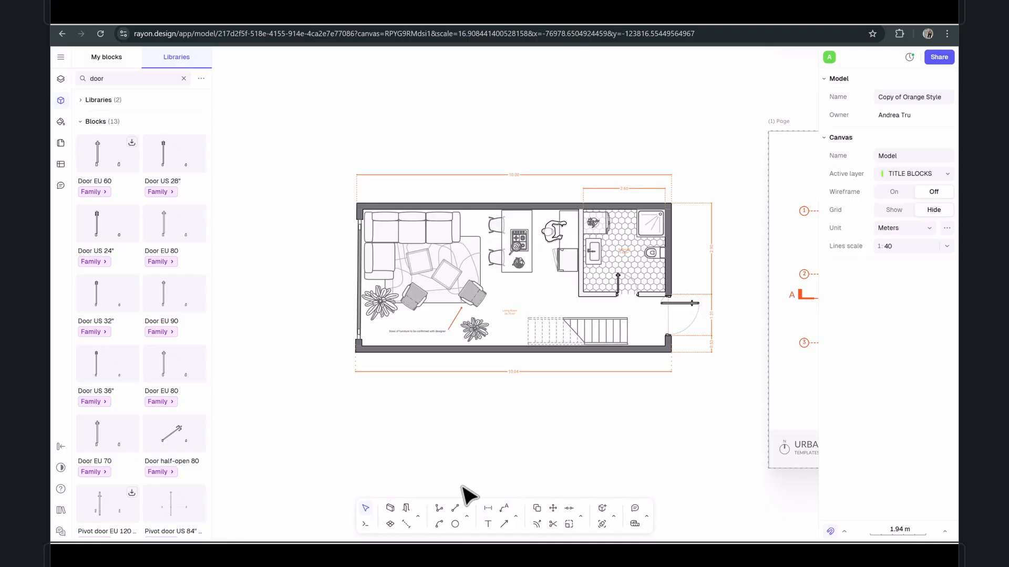
Draw a horizontal line about 12.24 m long through the upper exterior wall, extending past the building on both sides
{"action": "left_click", "coordinate": [467, 517]}
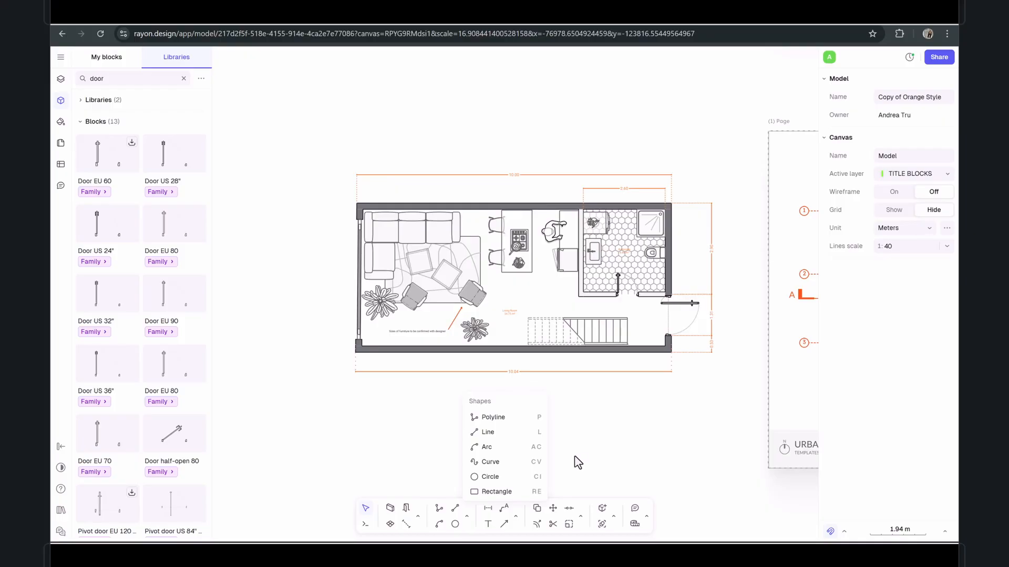
{"action": "left_click", "coordinate": [487, 432]}
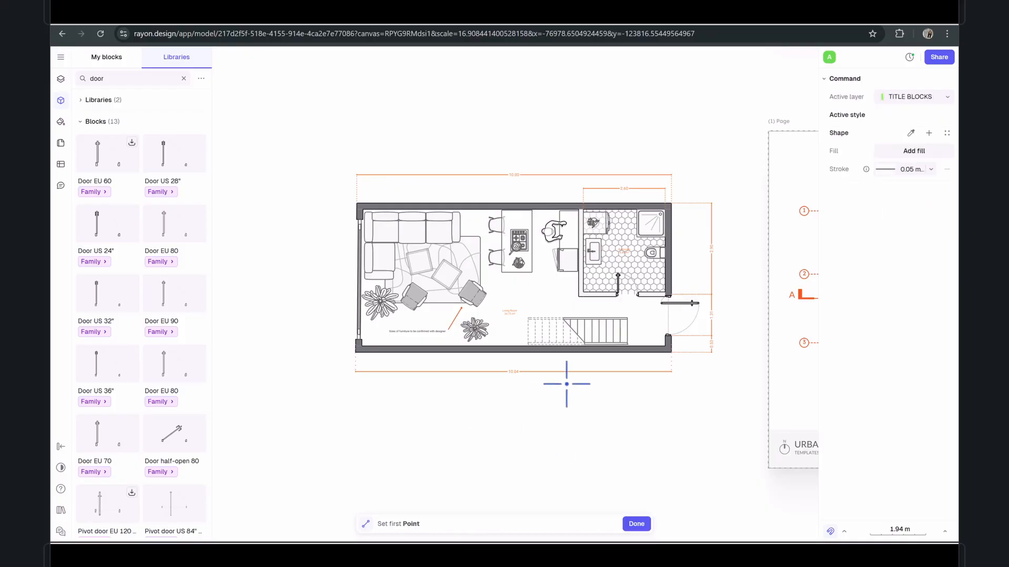
{"action": "left_click", "coordinate": [930, 171]}
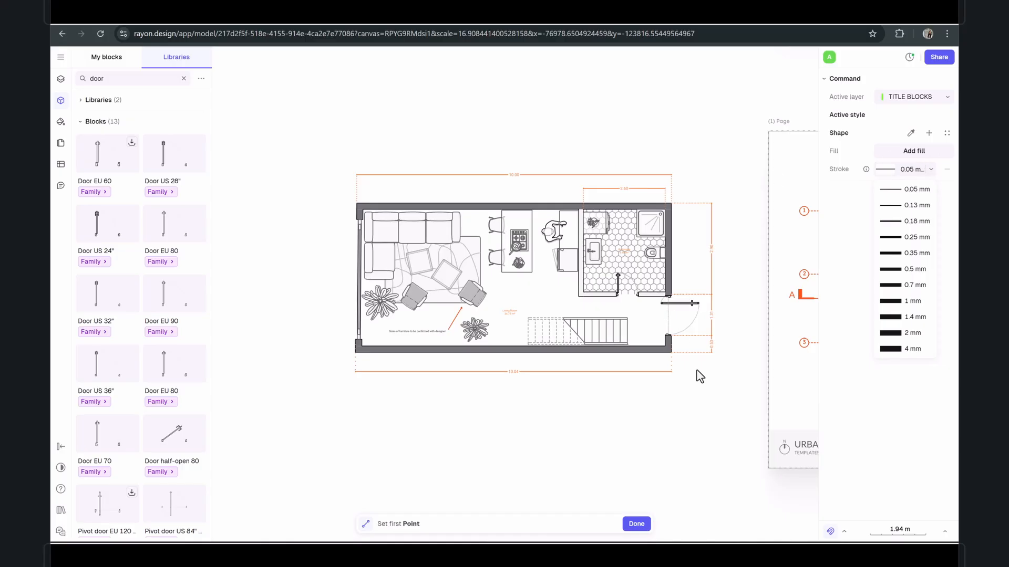
{"action": "left_click", "coordinate": [639, 418]}
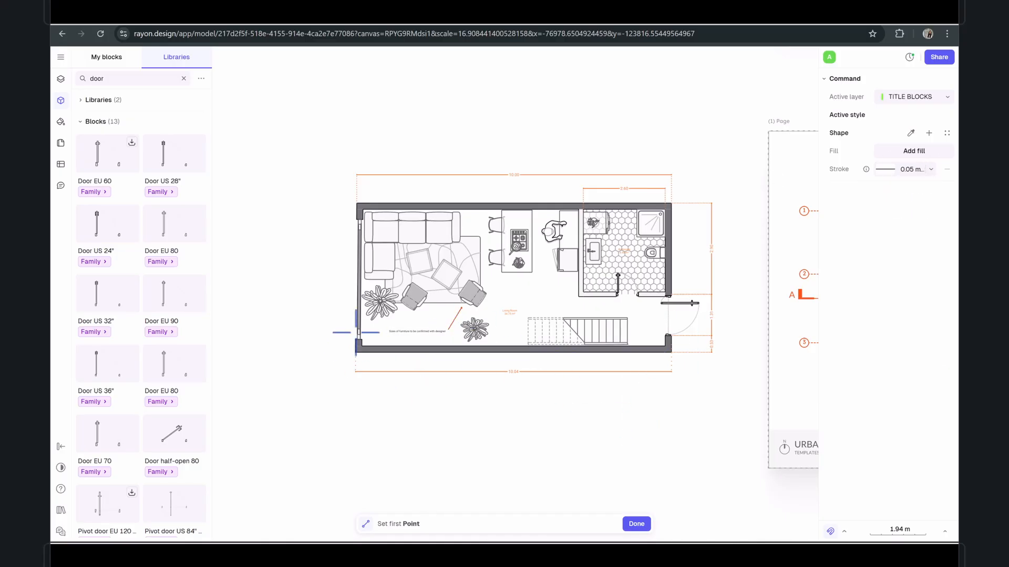
{"action": "scroll", "coordinate": [485, 189], "scroll_direction": "up", "scroll_amount": 4}
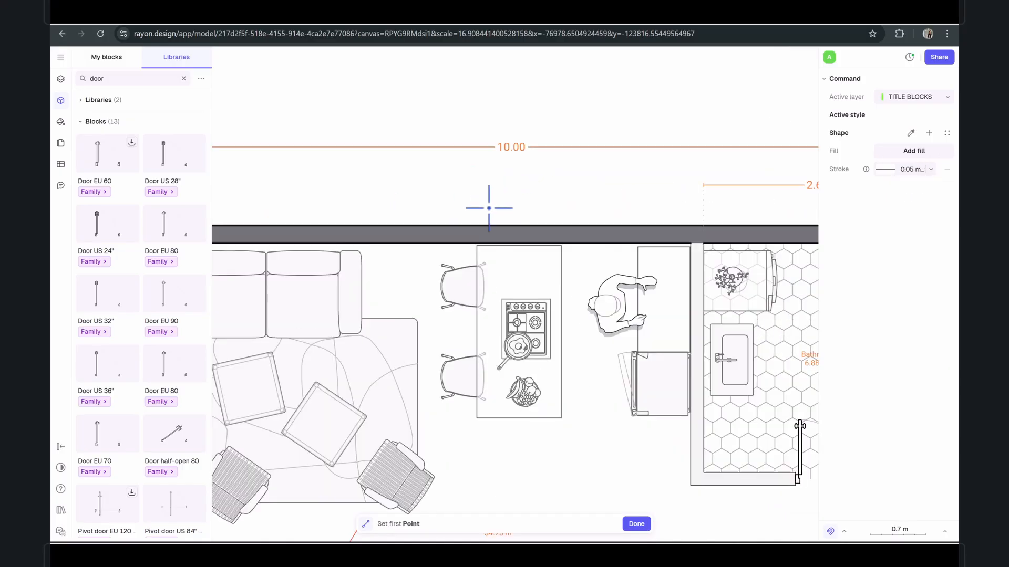
{"action": "scroll", "coordinate": [484, 209], "scroll_direction": "down", "scroll_amount": 3}
{"action": "left_click", "coordinate": [266, 222]}
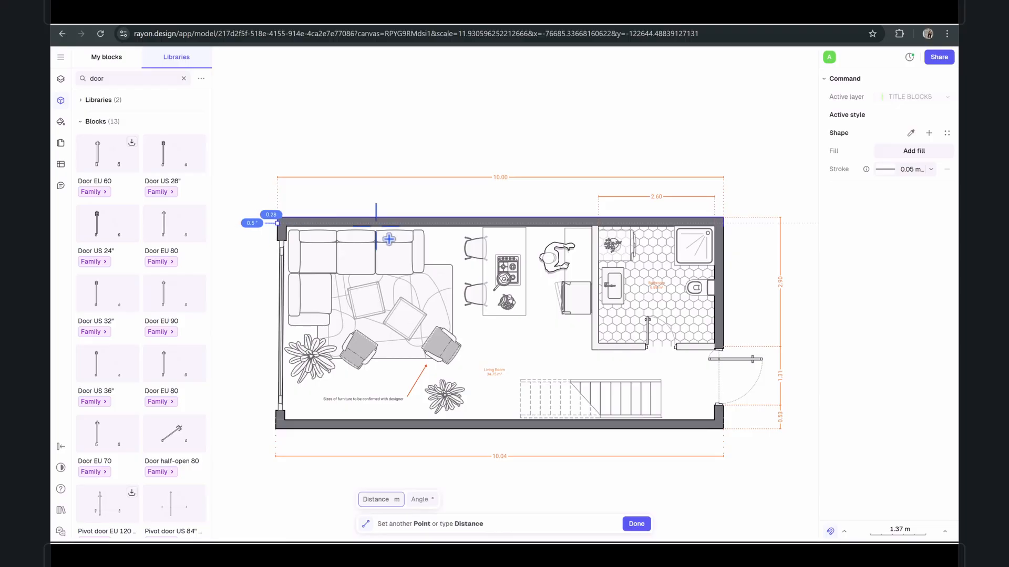
{"action": "middle_click_drag", "start_coordinate": [726, 218], "coordinate": [699, 215]}
{"action": "left_click", "coordinate": [742, 228]}
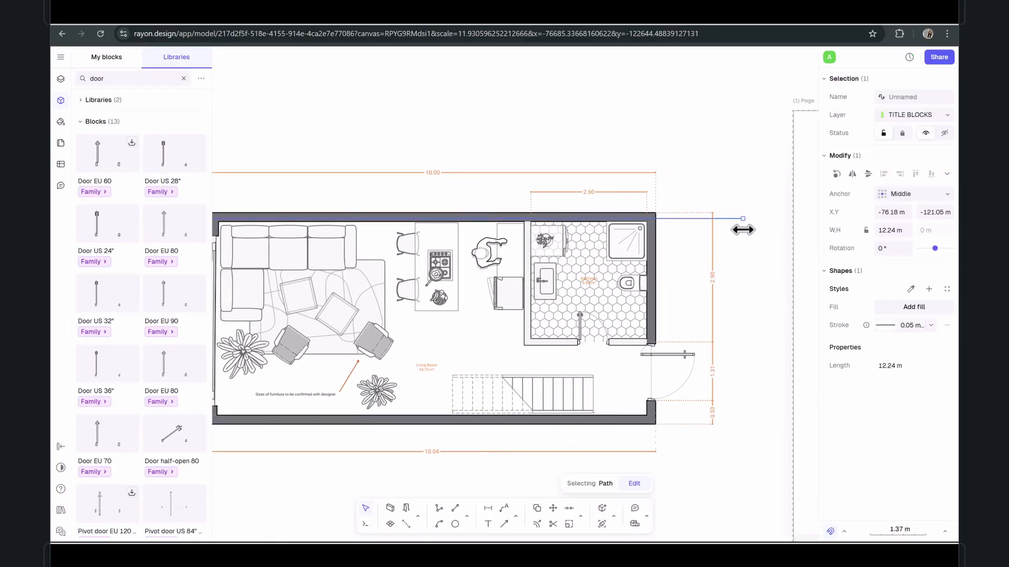
{"action": "left_click", "coordinate": [743, 240]}
{"action": "left_click", "coordinate": [739, 220]}
Extend the line's outer end beyond the window wall so the line is about 13.03 m long
{"action": "scroll", "coordinate": [597, 254], "scroll_direction": "down", "scroll_amount": 2}
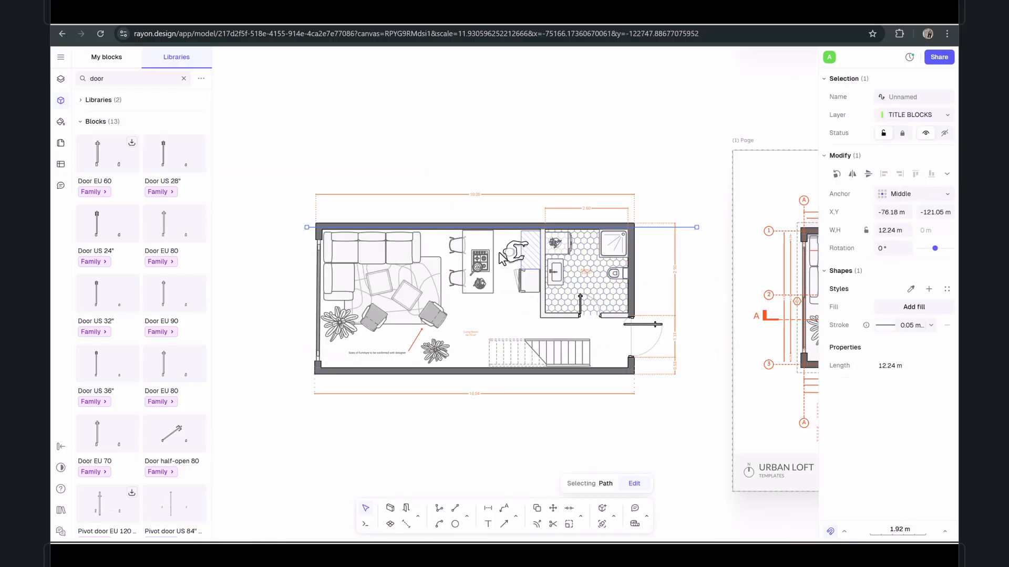
{"action": "left_click_drag", "start_coordinate": [304, 228], "coordinate": [275, 227]}
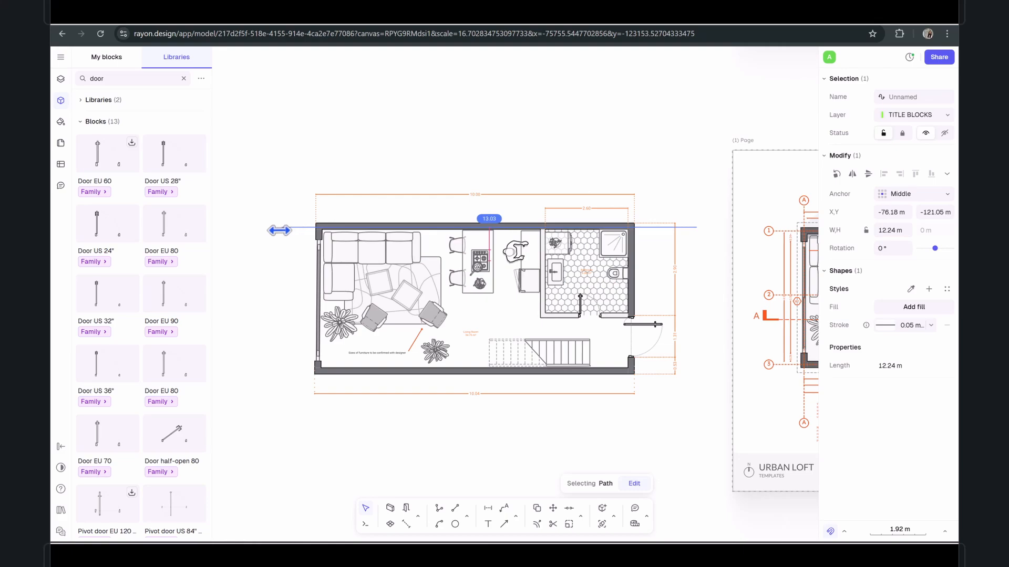
{"action": "left_click", "coordinate": [299, 231]}
{"action": "left_click", "coordinate": [290, 229]}
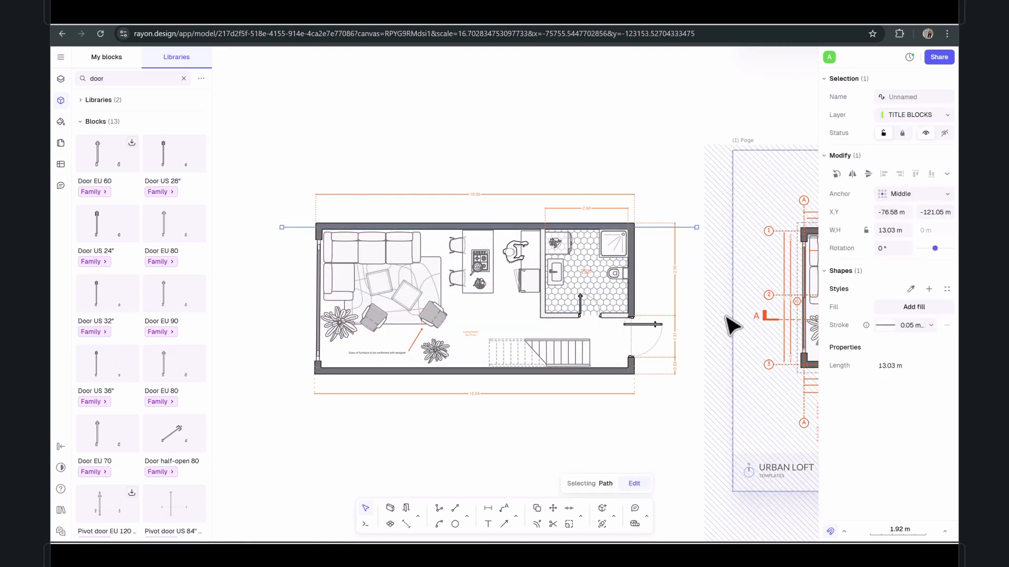
Give the axis line a 1x dashed stroke with a weight of 0.25 mm
{"action": "left_click", "coordinate": [931, 325]}
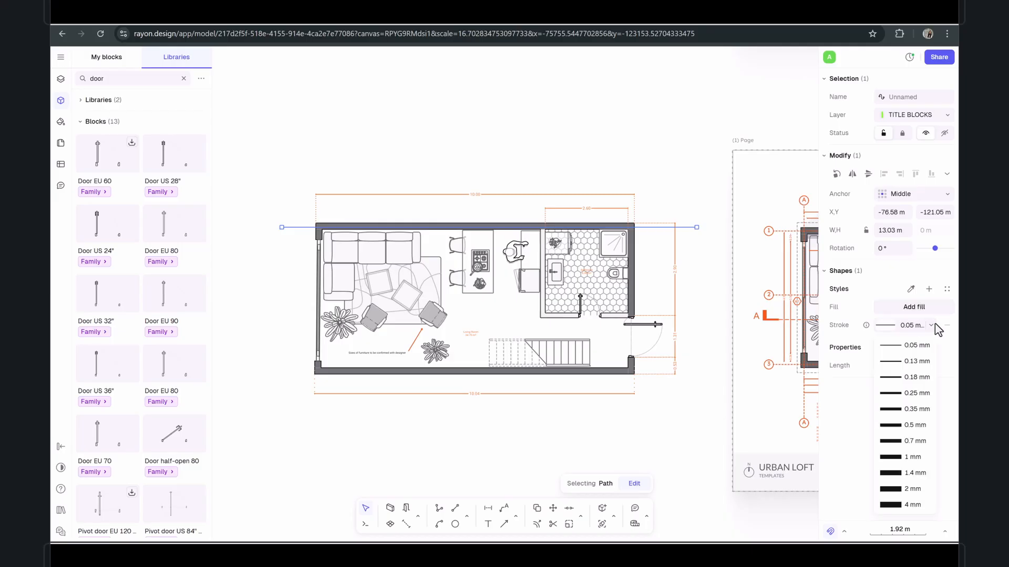
{"action": "left_click", "coordinate": [838, 300]}
{"action": "left_click", "coordinate": [888, 327]}
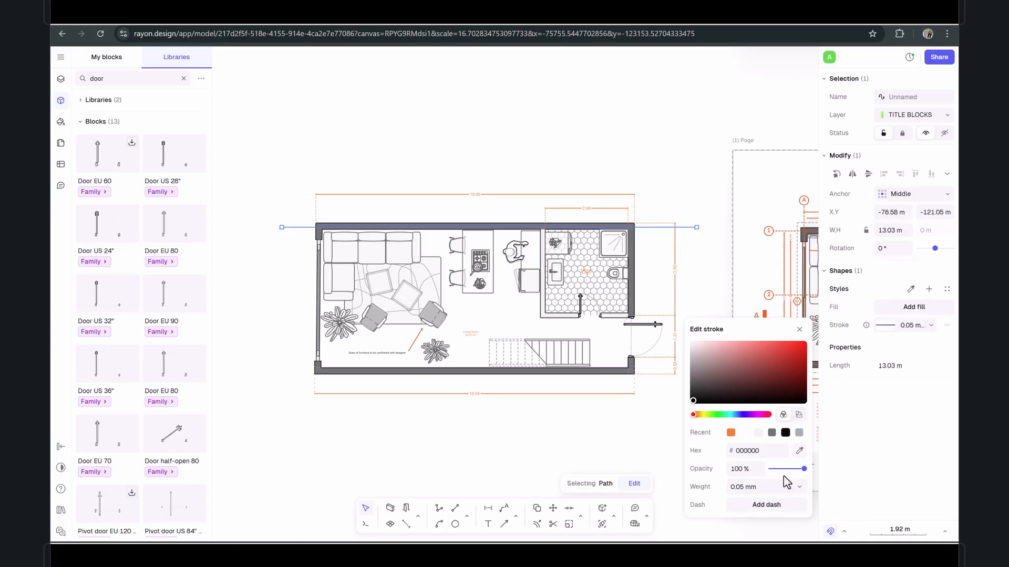
{"action": "left_click", "coordinate": [782, 506]}
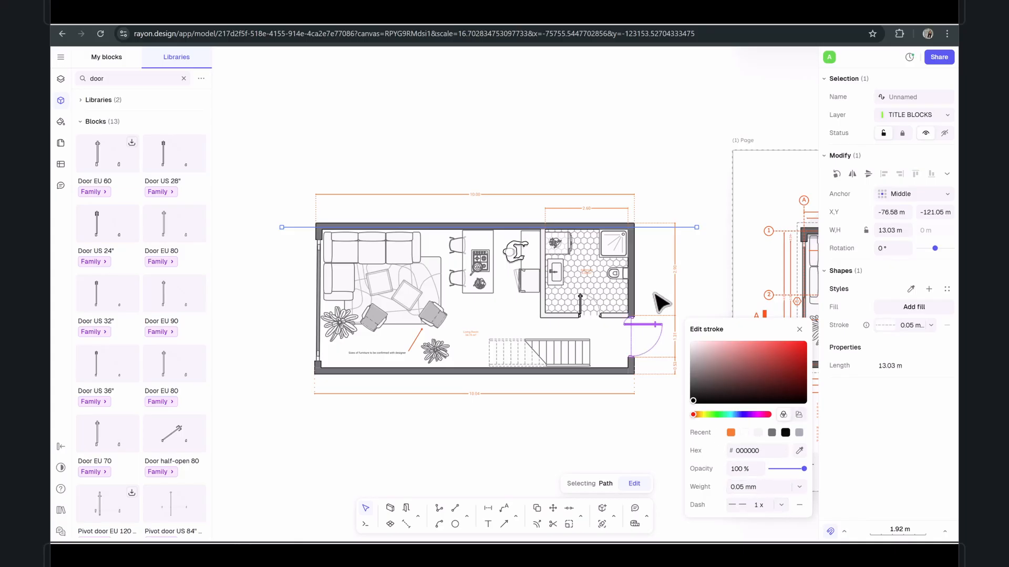
{"action": "left_click", "coordinate": [707, 188]}
{"action": "left_click", "coordinate": [707, 189]}
Nudge the dashed axis line slightly upward within the upper wall and place a copy of it along the lower exterior wall
{"action": "left_click_drag", "start_coordinate": [695, 227], "coordinate": [692, 221]}
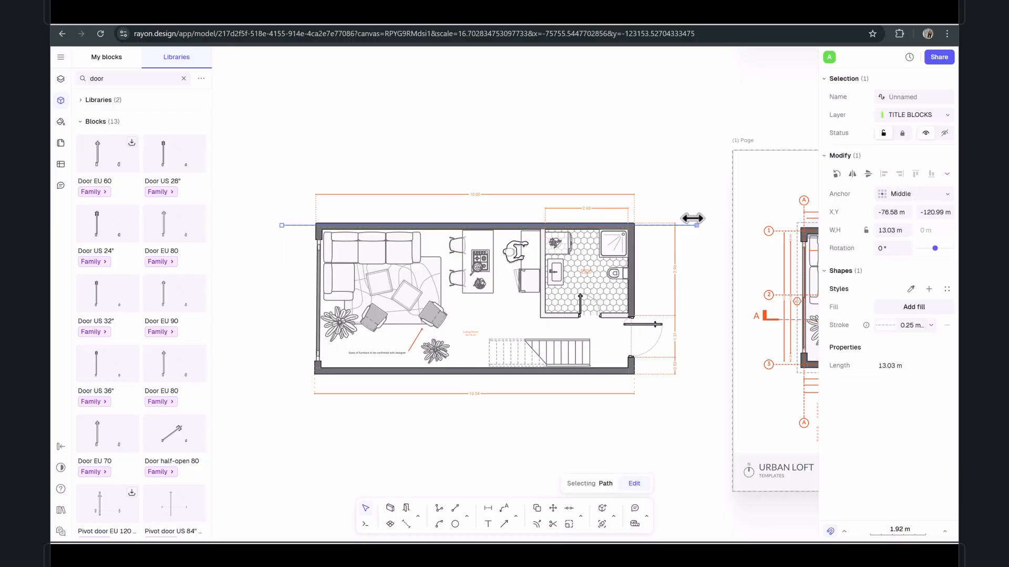
{"action": "left_click", "coordinate": [675, 188]}
{"action": "left_click", "coordinate": [299, 232]}
{"action": "left_click_drag", "start_coordinate": [300, 231], "coordinate": [284, 372]}
{"action": "left_click", "coordinate": [430, 398]}
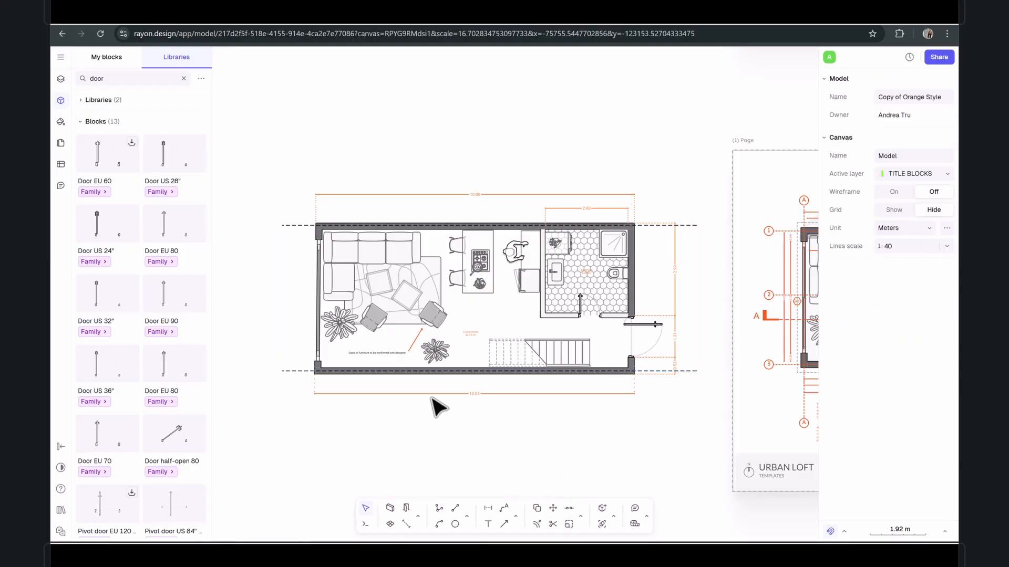
Set the stroke colour of both dashed axis lines to the recent orange FA7929, matching the template's axes
{"action": "mouse_move", "coordinate": [464, 417]}
{"action": "middle_mouse_down"}
{"action": "mouse_move", "coordinate": [441, 427]}
{"action": "mouse_move", "coordinate": [250, 428]}
{"action": "middle_mouse_up"}
{"action": "scroll", "coordinate": [579, 247], "scroll_direction": "up", "scroll_amount": 5}
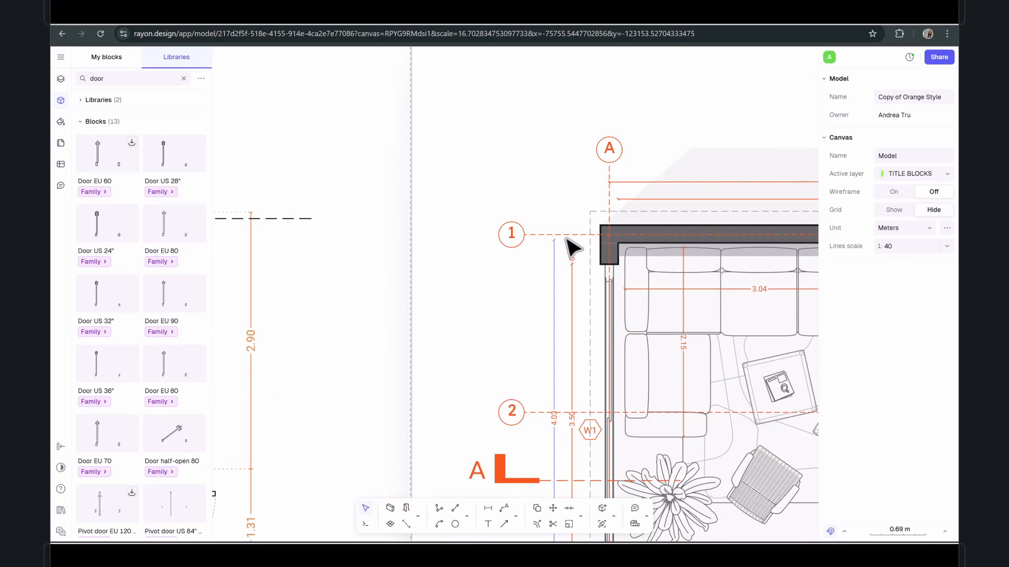
{"action": "scroll", "coordinate": [476, 249], "scroll_direction": "down", "scroll_amount": 5}
{"action": "middle_click_drag", "start_coordinate": [326, 247], "coordinate": [546, 246]}
{"action": "left_click", "coordinate": [612, 234]}
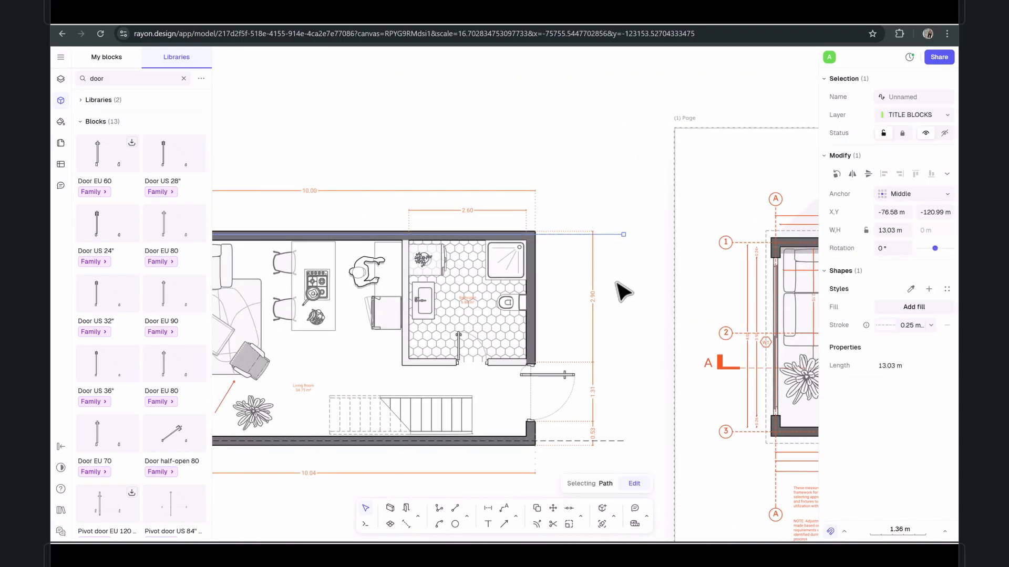
{"action": "left_click", "coordinate": [619, 443], "text": "shift"}
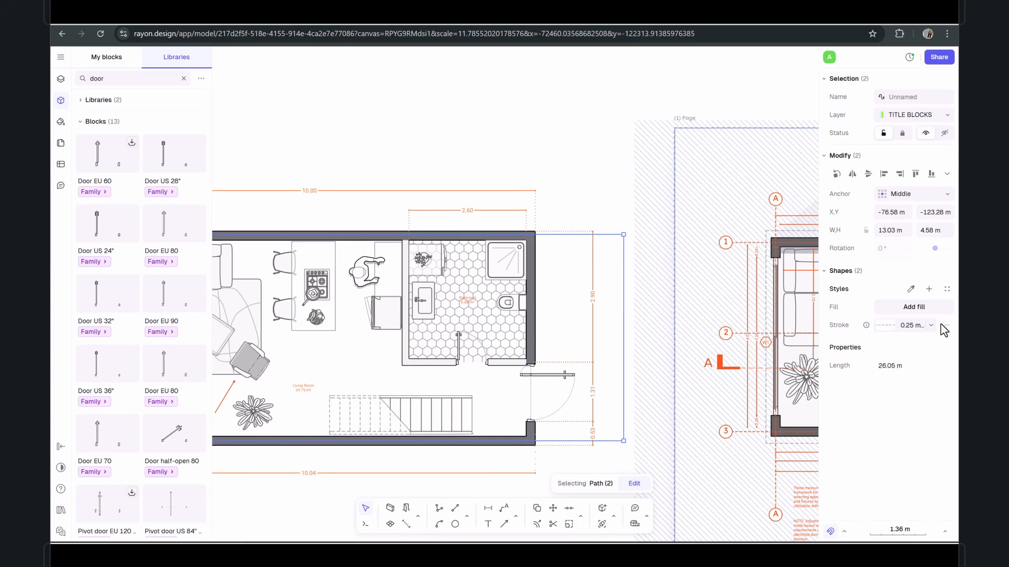
{"action": "left_click", "coordinate": [892, 329]}
{"action": "left_click", "coordinate": [744, 433]}
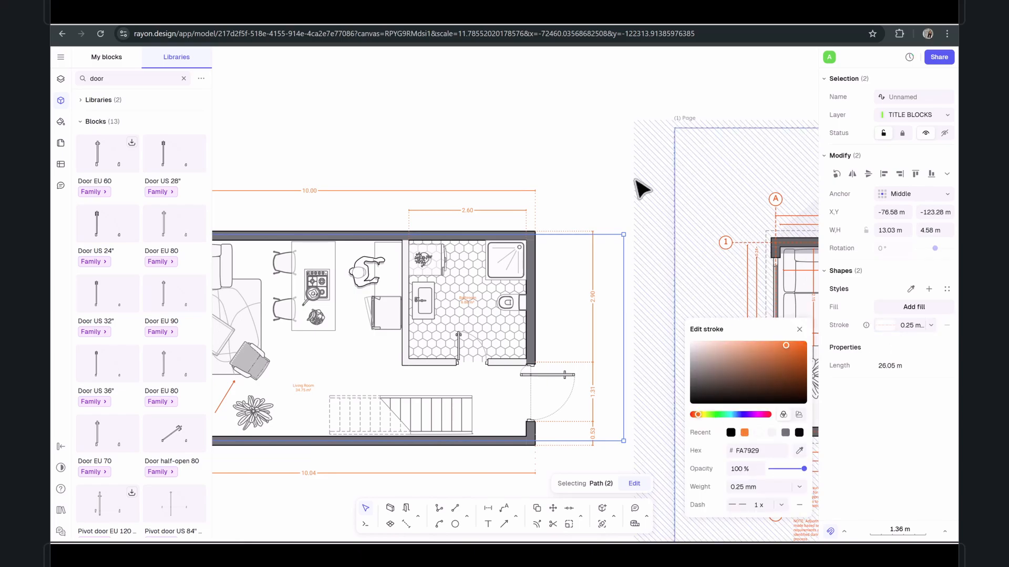
{"action": "left_click", "coordinate": [635, 187]}
{"action": "scroll", "coordinate": [587, 206], "scroll_direction": "down", "scroll_amount": 3}
{"action": "middle_click_drag", "start_coordinate": [535, 148], "coordinate": [630, 121]}
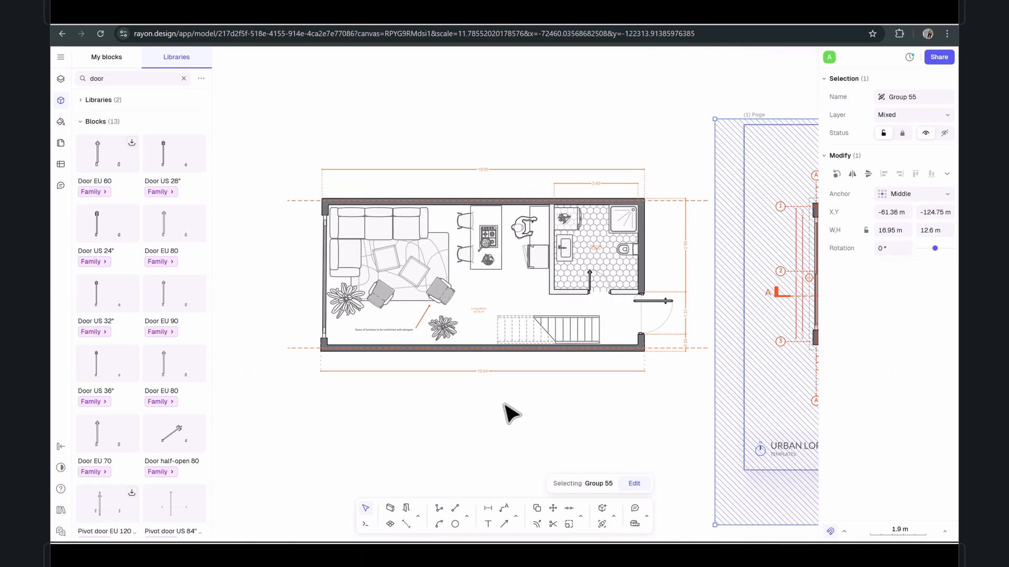
Draw a dashed circle about 0.41 m in diameter in the empty area below the plan's lower overall dimension
{"action": "left_click", "coordinate": [455, 523]}
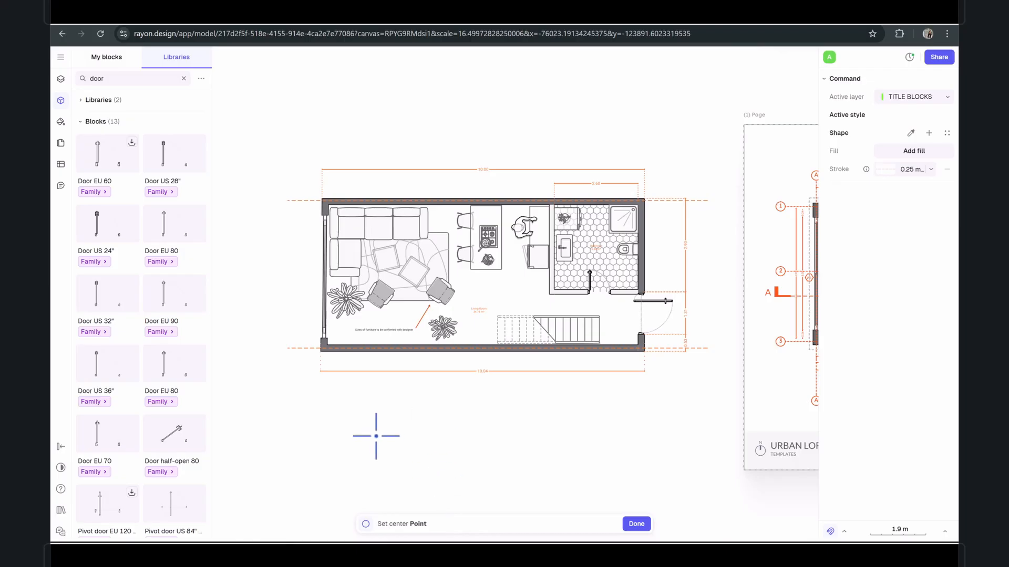
{"action": "scroll", "coordinate": [386, 416], "scroll_direction": "up", "scroll_amount": 3}
{"action": "left_click", "coordinate": [407, 386]}
{"action": "scroll", "coordinate": [415, 392], "scroll_direction": "up", "scroll_amount": 2}
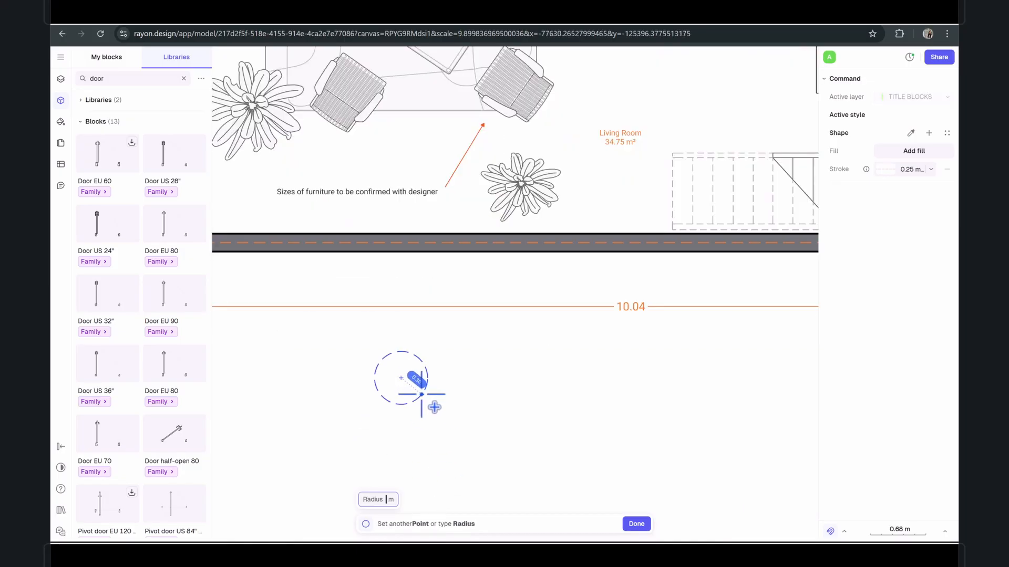
{"action": "left_click", "coordinate": [415, 392]}
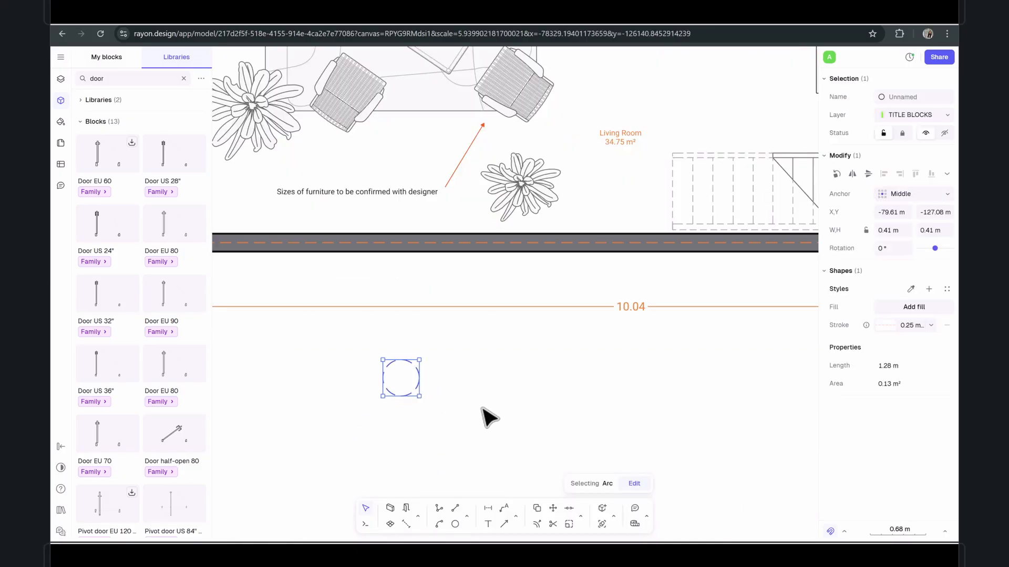
{"action": "key", "text": "Escape"}
Add the letter A as a text label for the dashed circle below the plan
{"action": "left_click", "coordinate": [488, 524]}
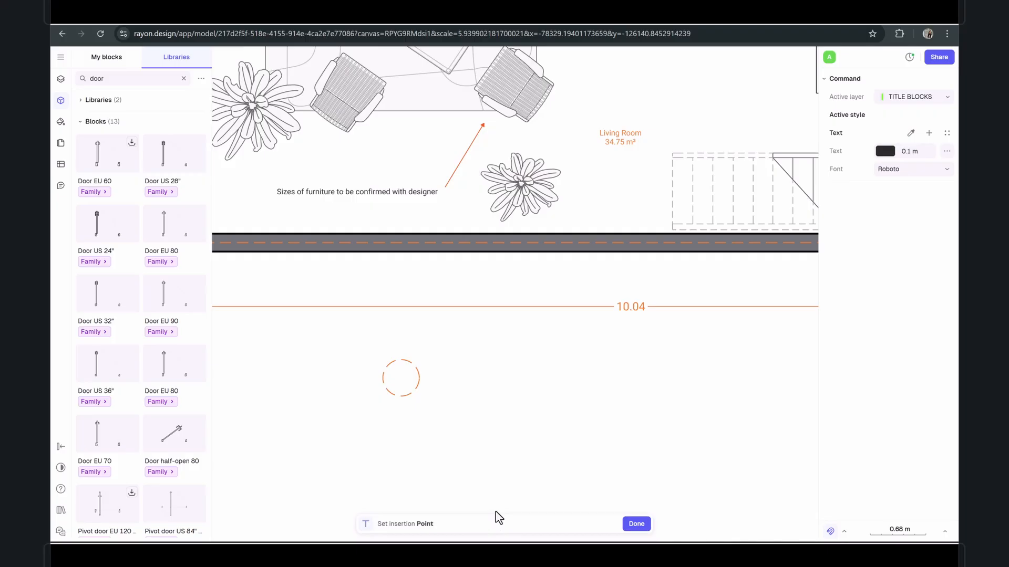
{"action": "left_click", "coordinate": [489, 430]}
{"action": "key", "text": "BackSpace"}
{"action": "type", "text": "A"}
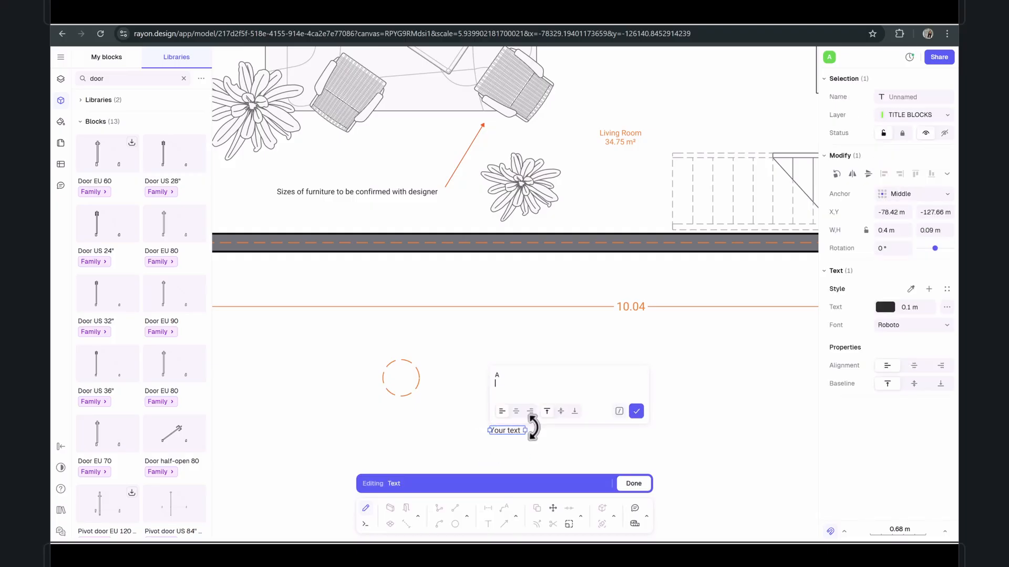
{"action": "left_click", "coordinate": [637, 410]}
{"action": "scroll", "coordinate": [546, 426], "scroll_direction": "down", "scroll_amount": 3}
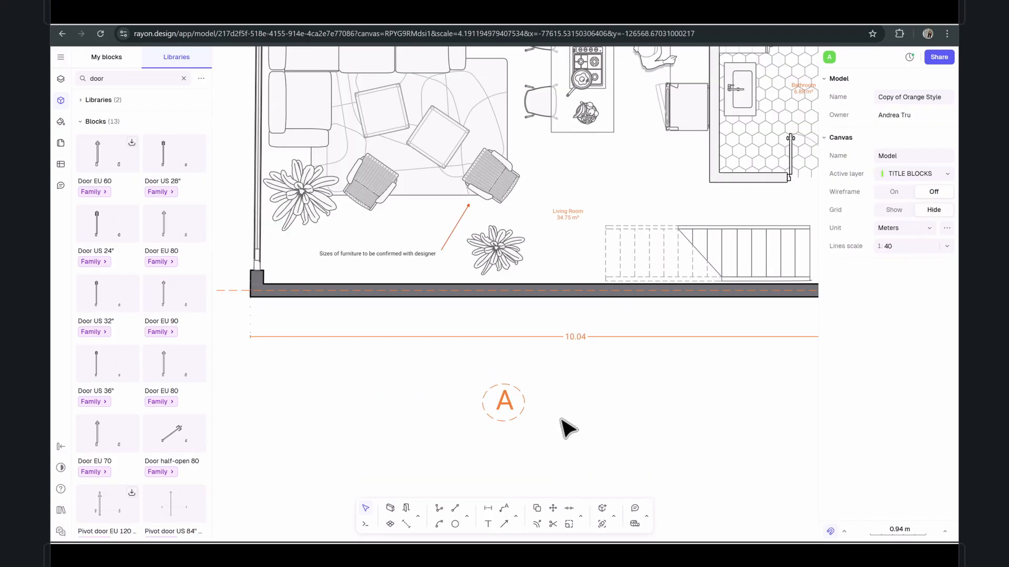
Group the dashed circle and the letter A into one axis marker
{"action": "left_click_drag", "start_coordinate": [527, 426], "coordinate": [463, 379]}
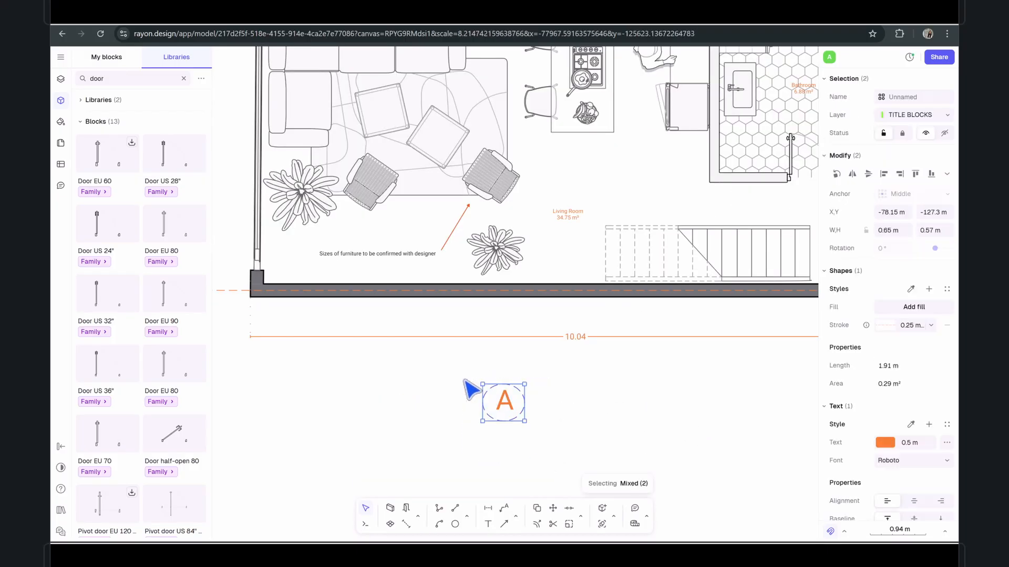
{"action": "right_click", "coordinate": [505, 403]}
{"action": "left_click", "coordinate": [520, 425]}
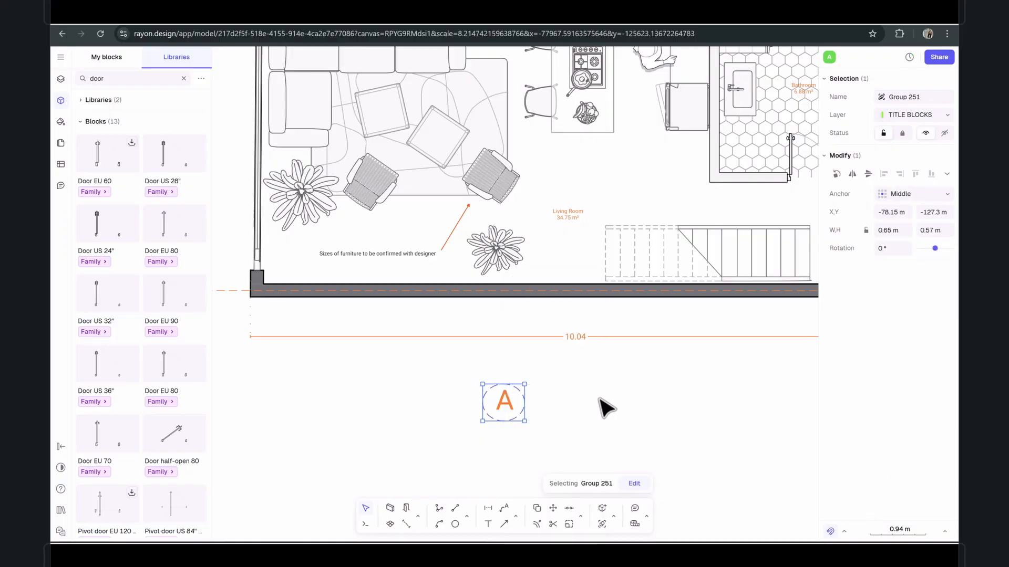
{"action": "left_click", "coordinate": [602, 400]}
{"action": "left_click_drag", "start_coordinate": [417, 360], "coordinate": [543, 437]}
{"action": "left_click", "coordinate": [543, 437]}
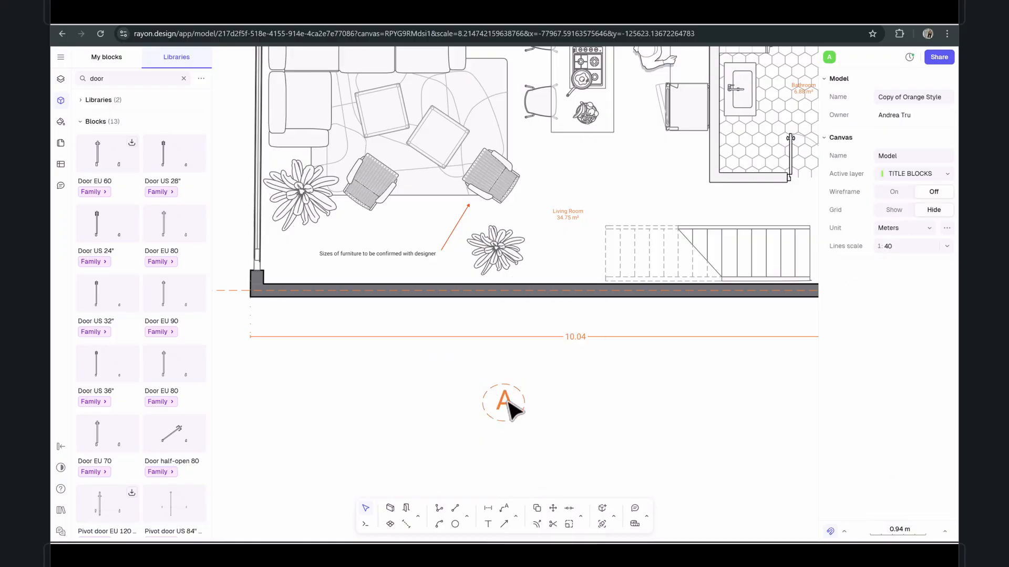
Move the grouped A marker to the window-side end of the lower dashed axis line
{"action": "left_click", "coordinate": [515, 388]}
{"action": "key", "text": "Escape"}
{"action": "left_click", "coordinate": [531, 405]}
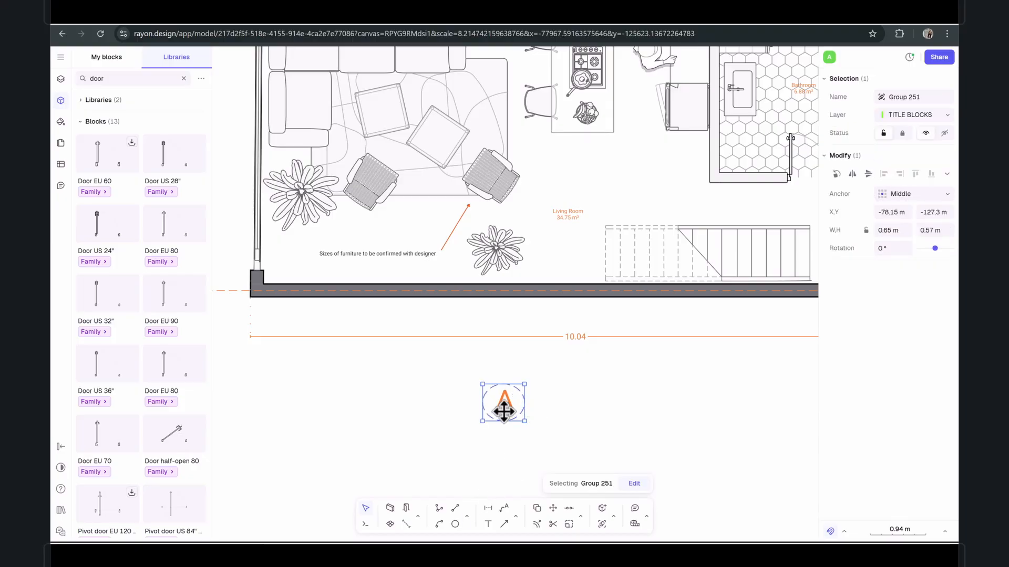
{"action": "left_click_drag", "start_coordinate": [507, 401], "coordinate": [218, 329]}
{"action": "scroll", "coordinate": [291, 360], "scroll_direction": "down", "scroll_amount": 5, "text": "ctrl"}
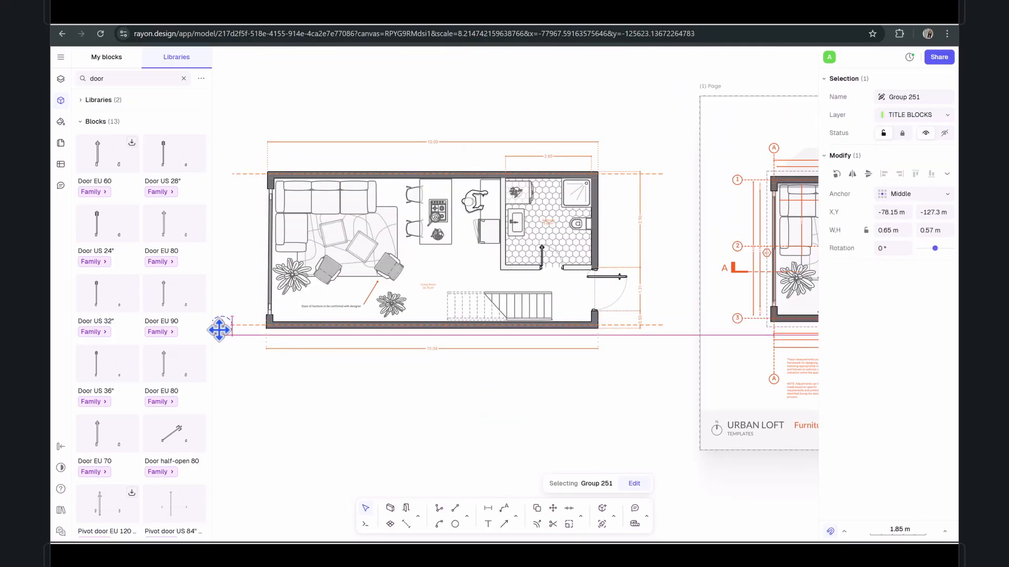
{"action": "left_click", "coordinate": [338, 408]}
{"action": "middle_click_drag", "start_coordinate": [338, 408], "coordinate": [462, 474]}
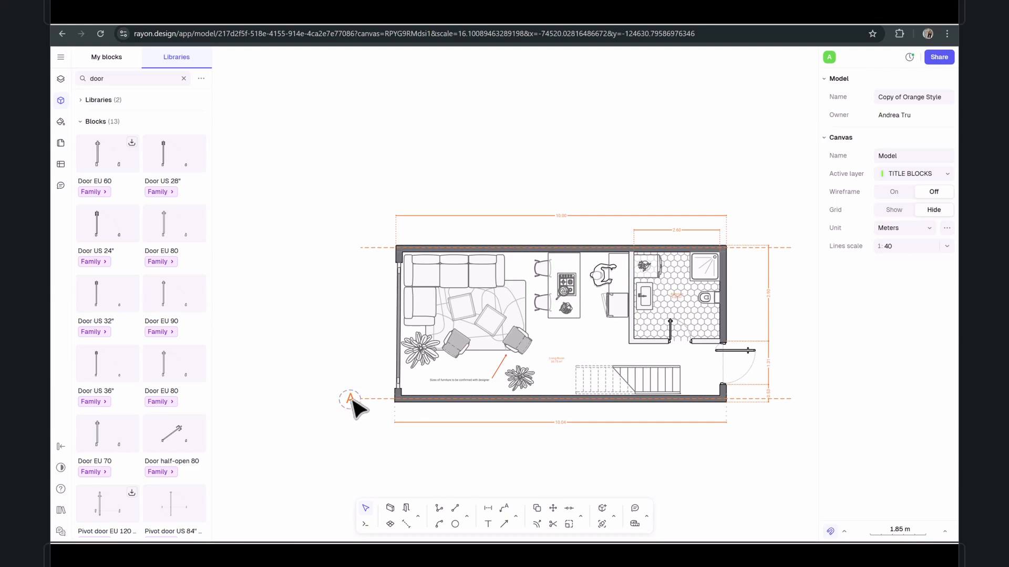
Place a copy of the A marker at the window-side end of the upper dashed axis line
{"action": "left_click", "coordinate": [351, 401]}
{"action": "left_click", "coordinate": [380, 450]}
{"action": "left_click", "coordinate": [350, 402]}
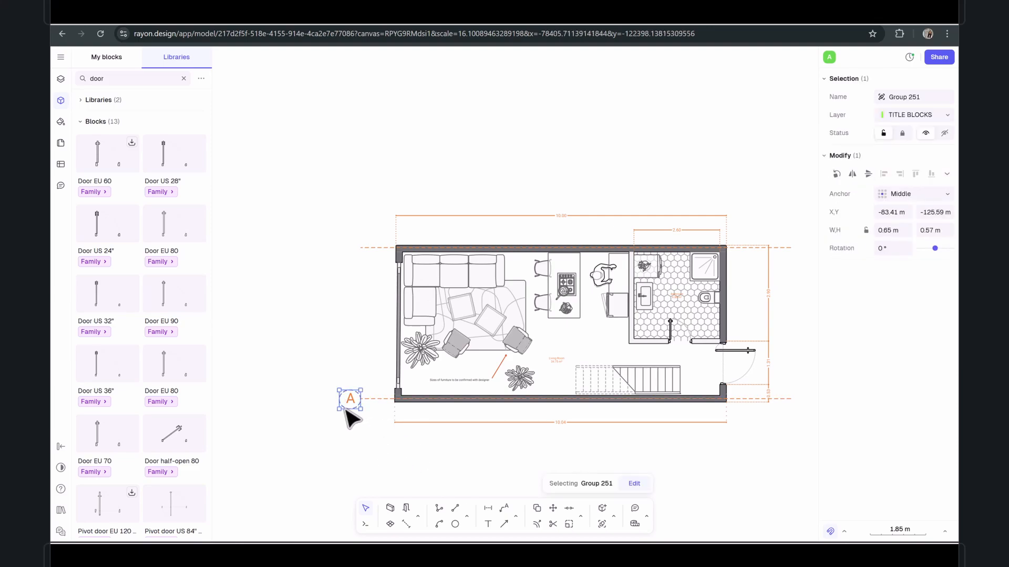
{"action": "left_click_drag", "start_coordinate": [348, 404], "coordinate": [349, 247], "text": "alt"}
Change the letter inside the upper axis marker's group to B and finish editing the group
{"action": "double_click", "coordinate": [353, 251]}
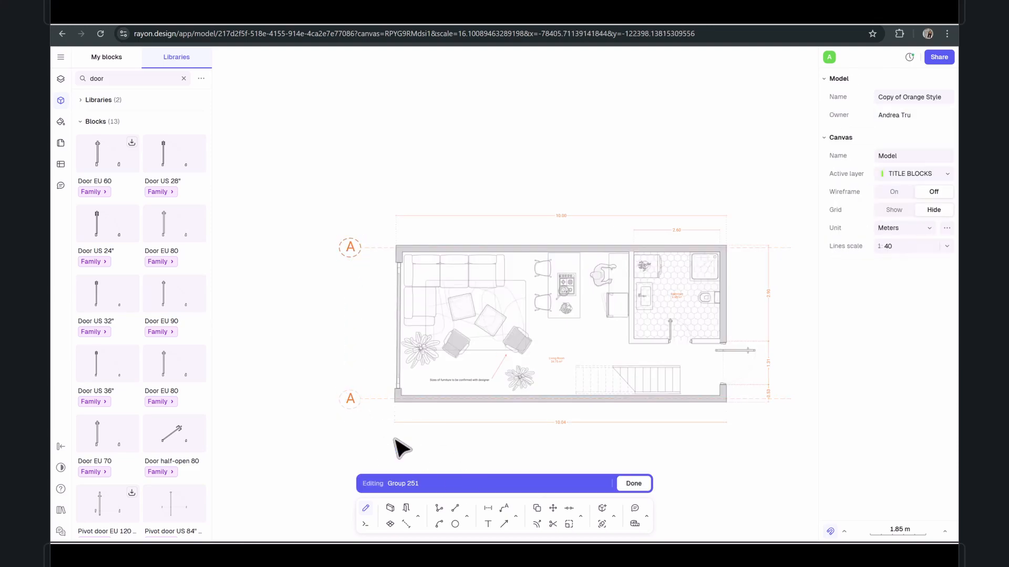
{"action": "double_click", "coordinate": [353, 247]}
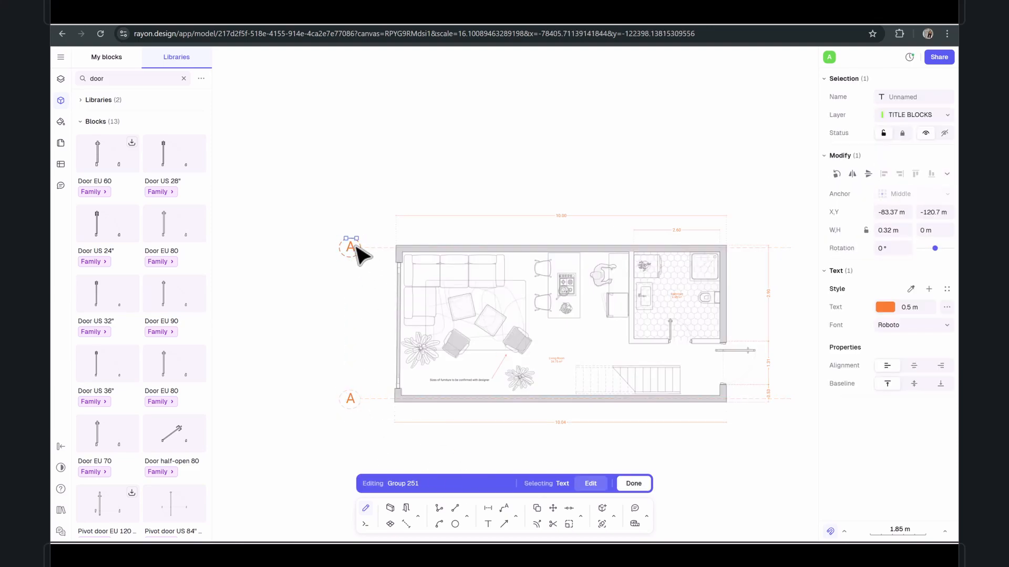
{"action": "type", "text": "B"}
{"action": "left_click", "coordinate": [502, 173]}
{"action": "scroll", "coordinate": [512, 199], "scroll_direction": "down", "scroll_amount": 3}
{"action": "left_click", "coordinate": [631, 483]}
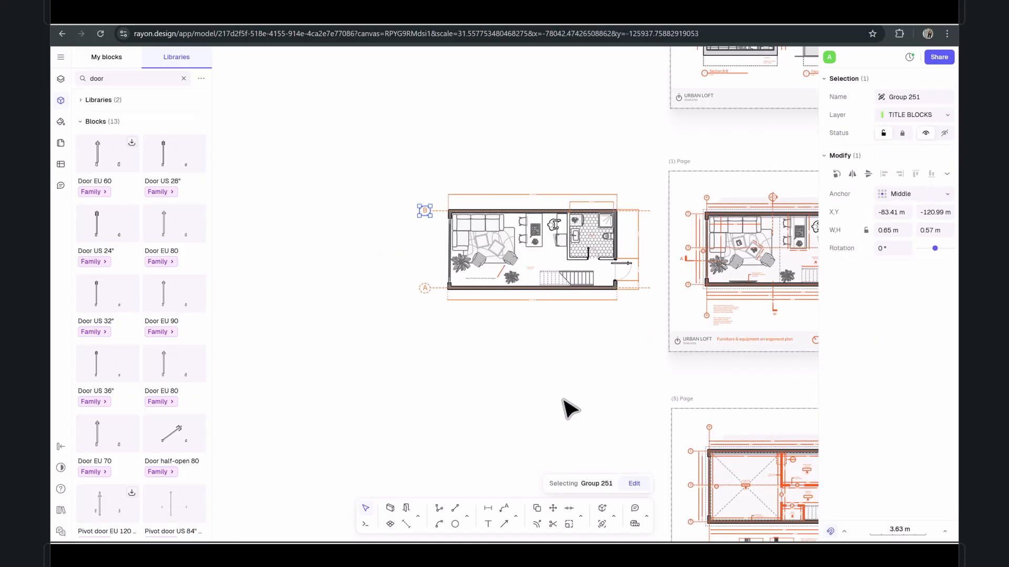
{"action": "scroll", "coordinate": [567, 410], "scroll_direction": "down", "scroll_amount": 2}
{"action": "left_click", "coordinate": [461, 196]}
Examine the axis and section markers on the template's furniture plan, compare them with the new plan, and survey the other template pages
{"action": "scroll", "coordinate": [683, 252], "scroll_direction": "up", "scroll_amount": 5}
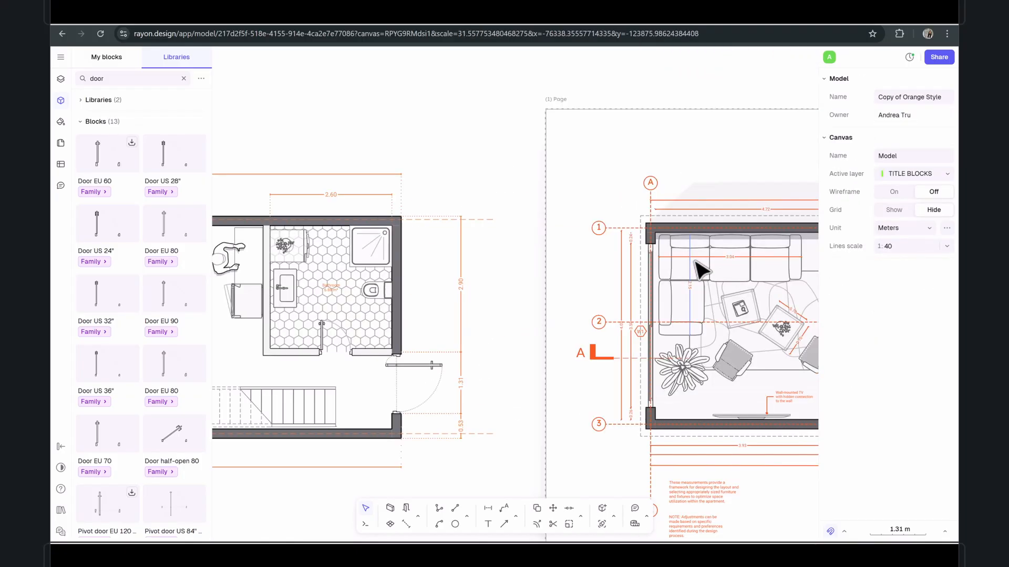
{"action": "scroll", "coordinate": [646, 229], "scroll_direction": "down", "scroll_amount": 5}
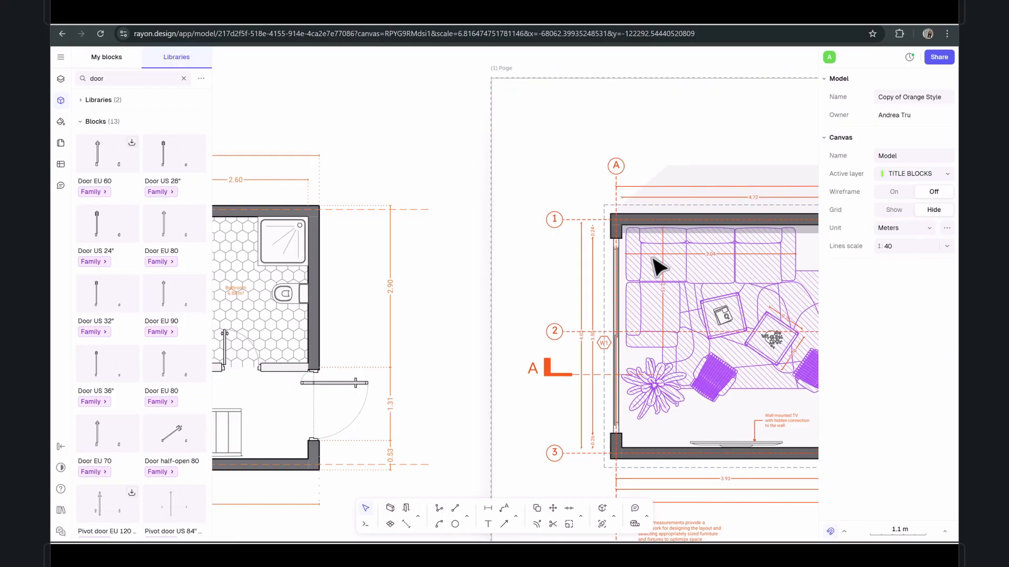
{"action": "scroll", "coordinate": [768, 248], "scroll_direction": "up", "scroll_amount": 3}
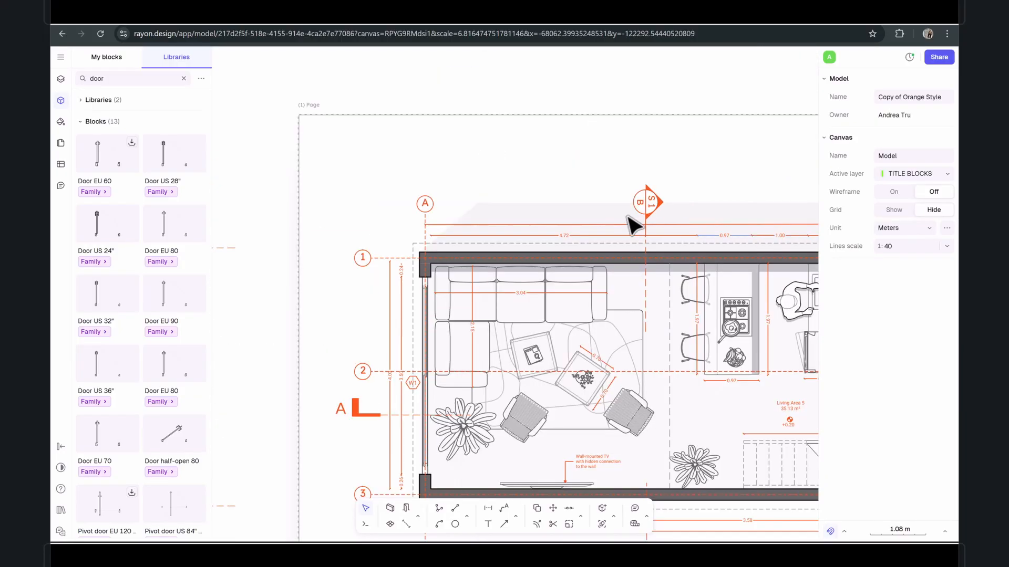
{"action": "scroll", "coordinate": [628, 242], "scroll_direction": "down", "scroll_amount": 1}
{"action": "scroll", "coordinate": [623, 254], "scroll_direction": "down", "scroll_amount": 2}
{"action": "middle_click_drag", "start_coordinate": [394, 376], "coordinate": [500, 376]}
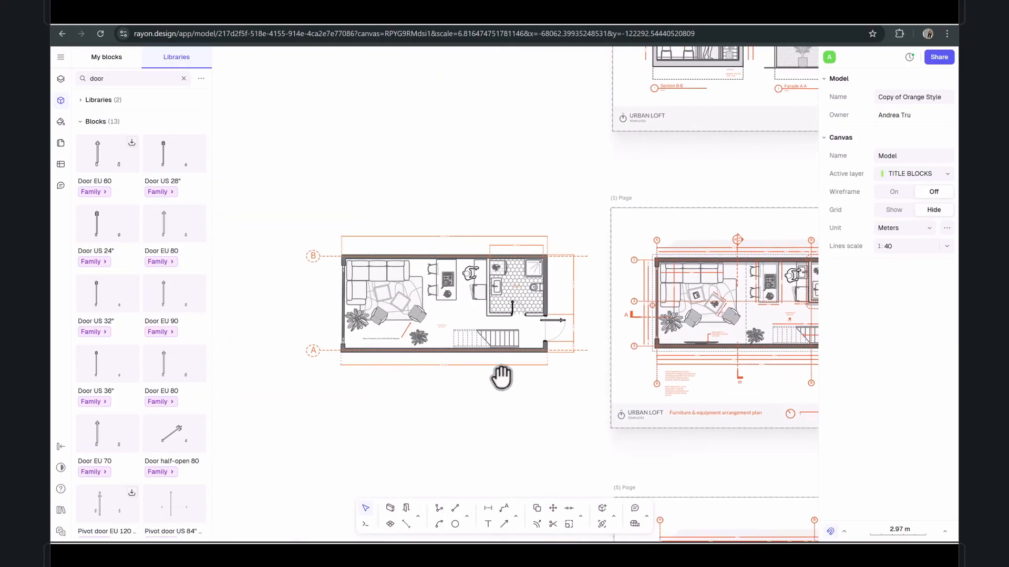
{"action": "scroll", "coordinate": [570, 412], "scroll_direction": "up", "scroll_amount": 3}
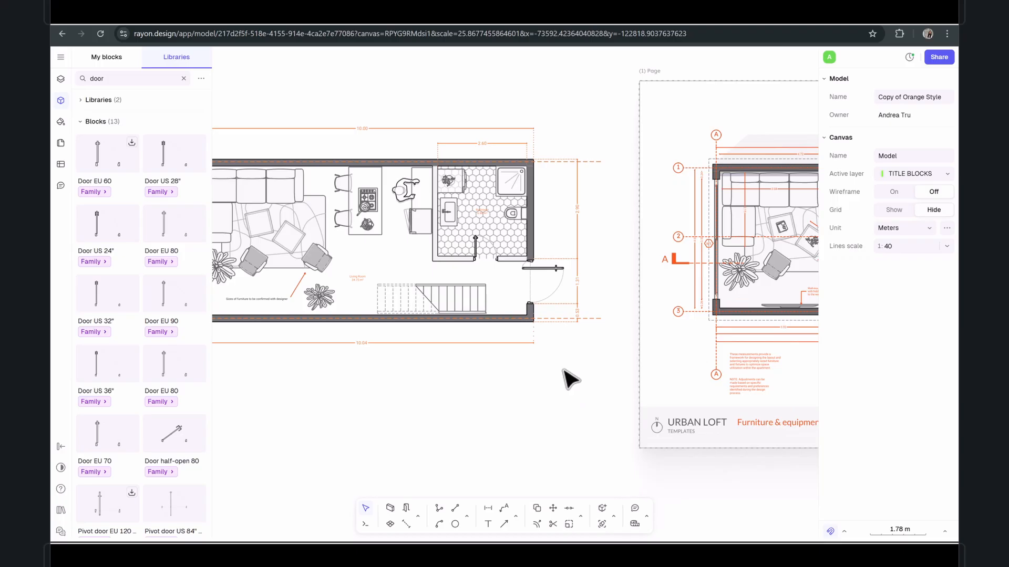
{"action": "scroll", "coordinate": [609, 417], "scroll_direction": "down", "scroll_amount": 1}
{"action": "middle_click_drag", "start_coordinate": [610, 418], "coordinate": [667, 412]}
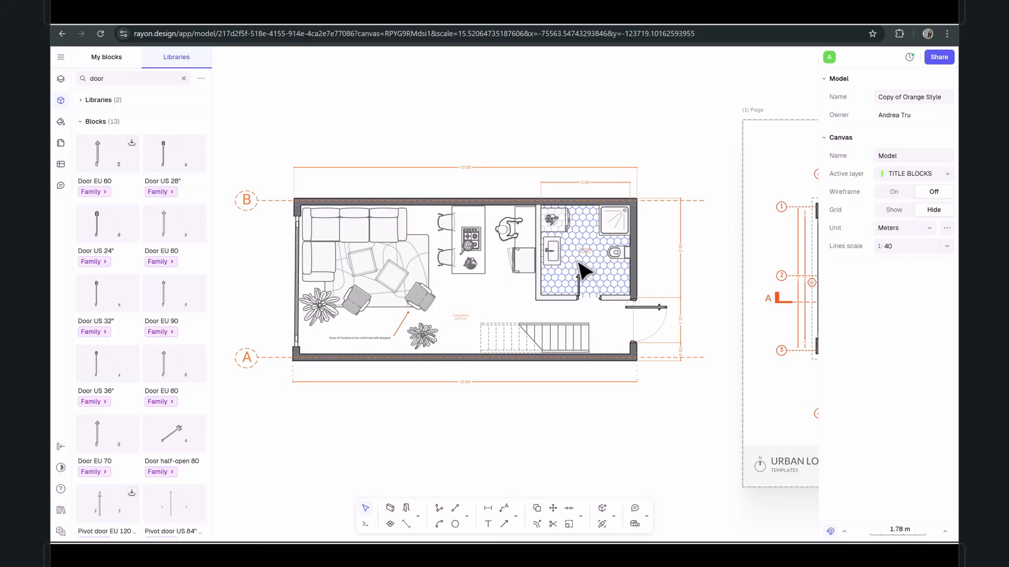
{"action": "scroll", "coordinate": [630, 349], "scroll_direction": "down", "scroll_amount": 6}
{"action": "middle_click_drag", "start_coordinate": [649, 402], "coordinate": [298, 392]}
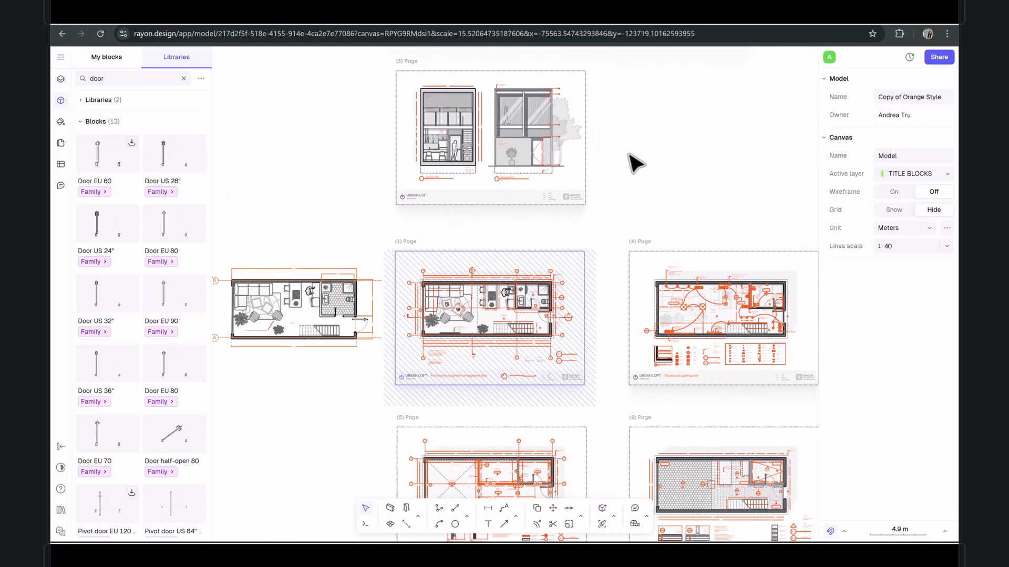